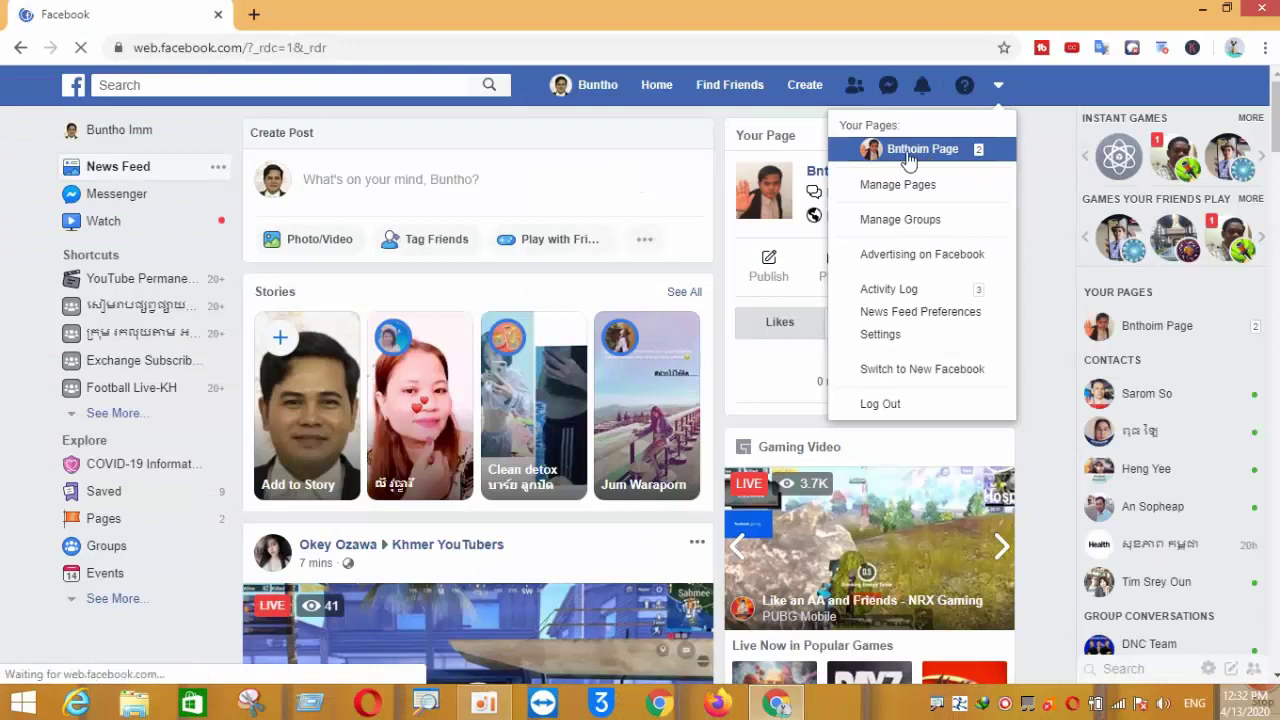
Open the managed Facebook page and expand its full list of page sections
left_click(922, 156)
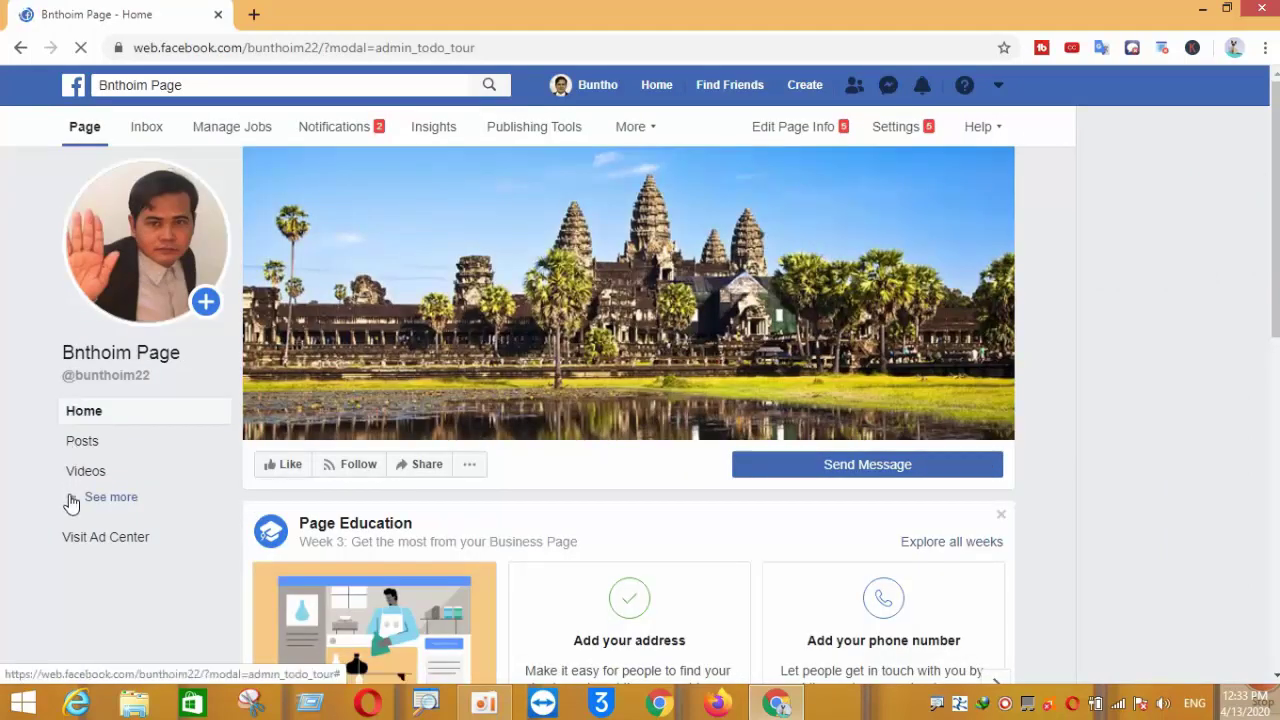
left_click(70, 503)
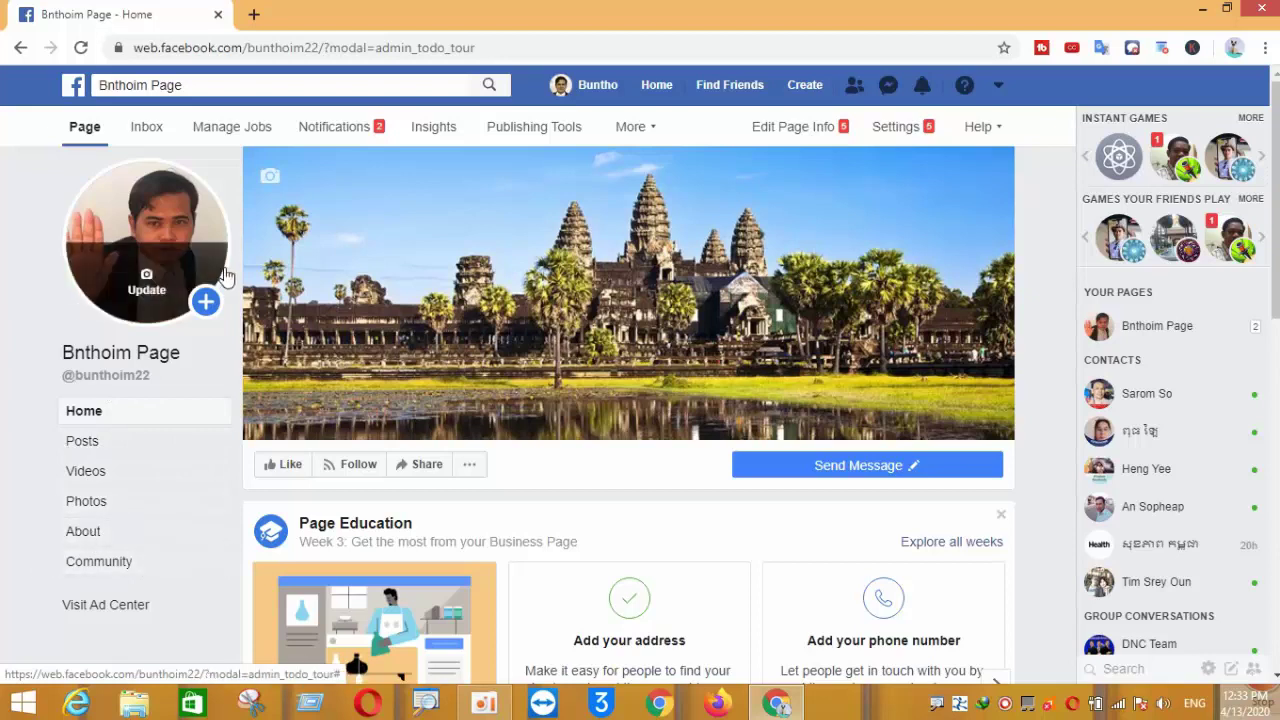
Open woobox.com in a new browser tab and sign in with the Facebook account
left_click(250, 15)
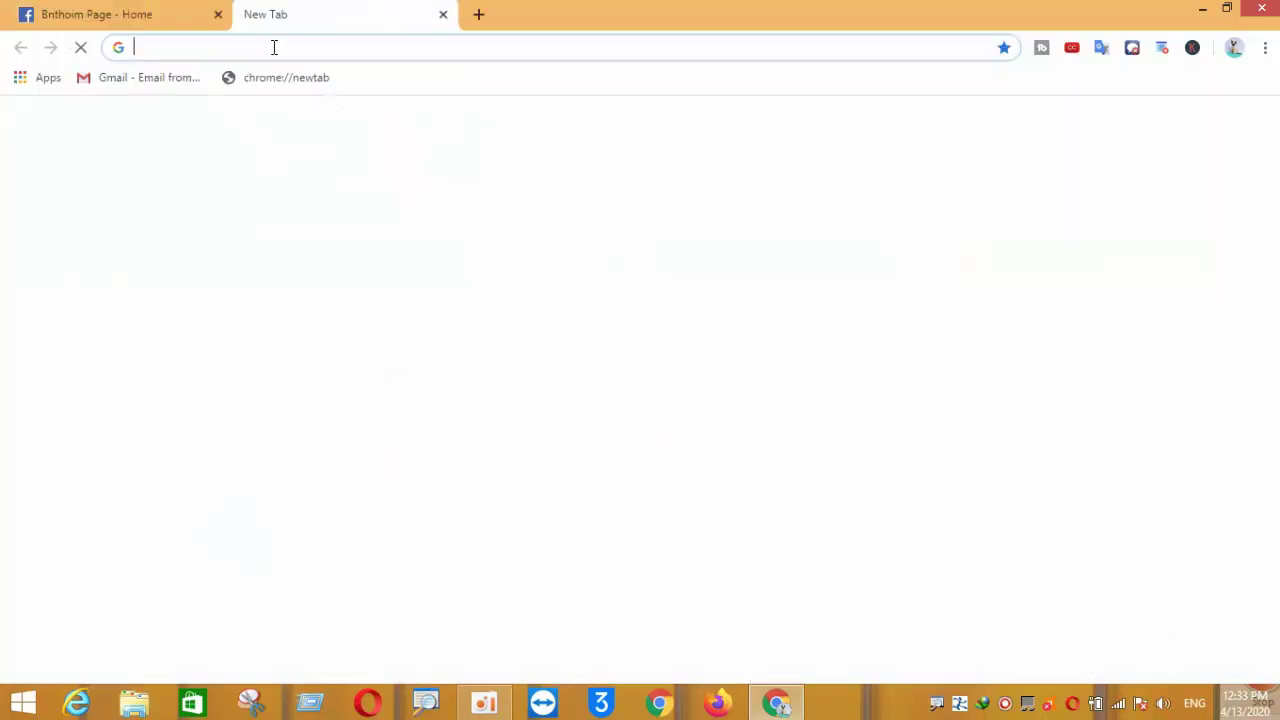
type("w")
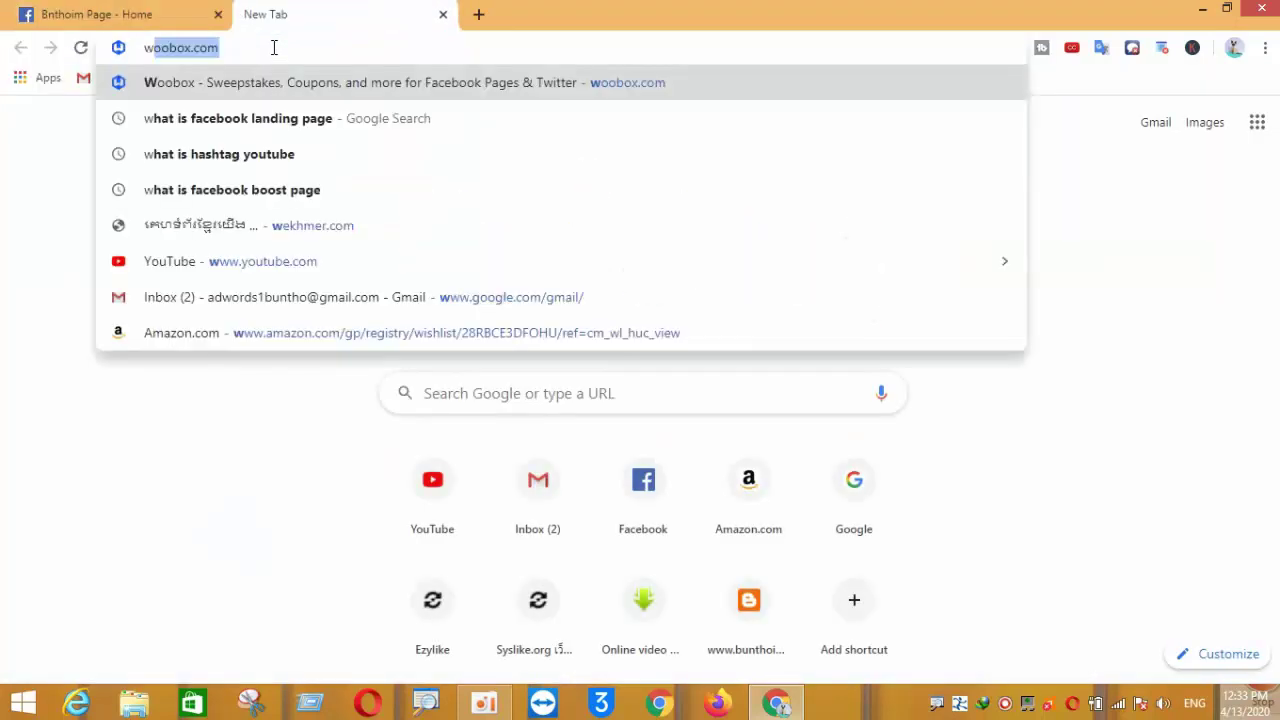
key("Right")
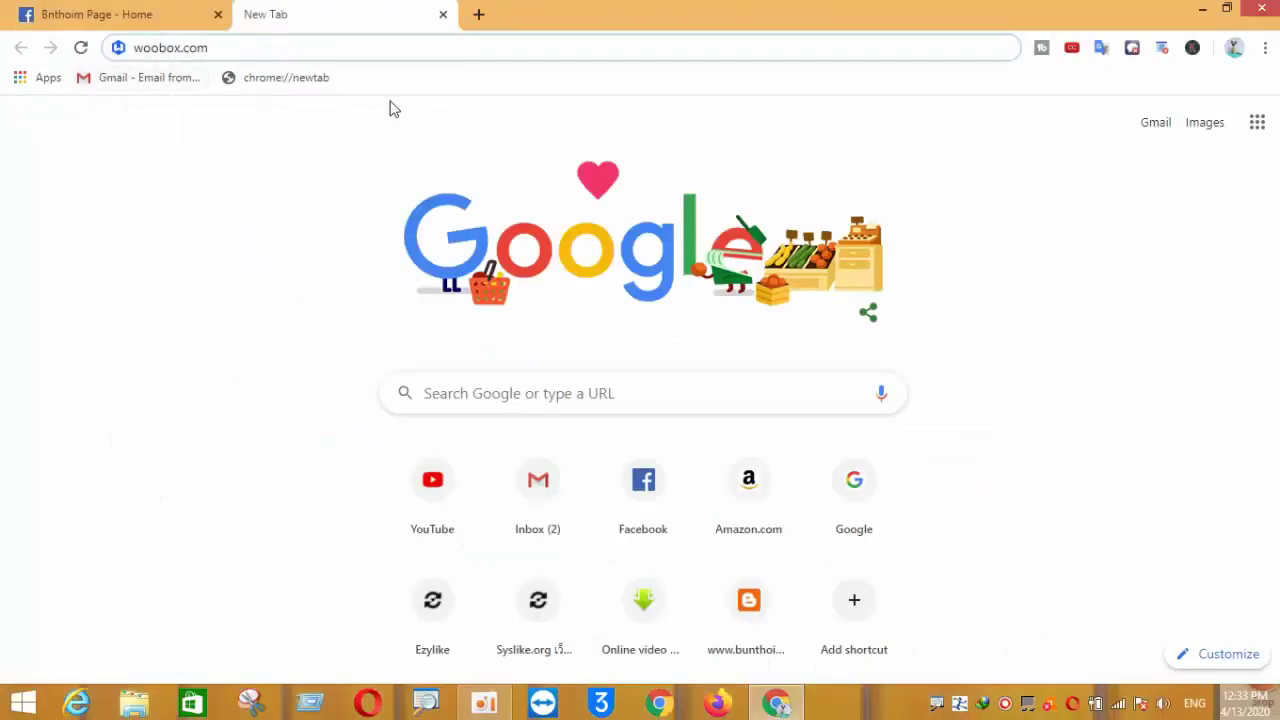
key("Return")
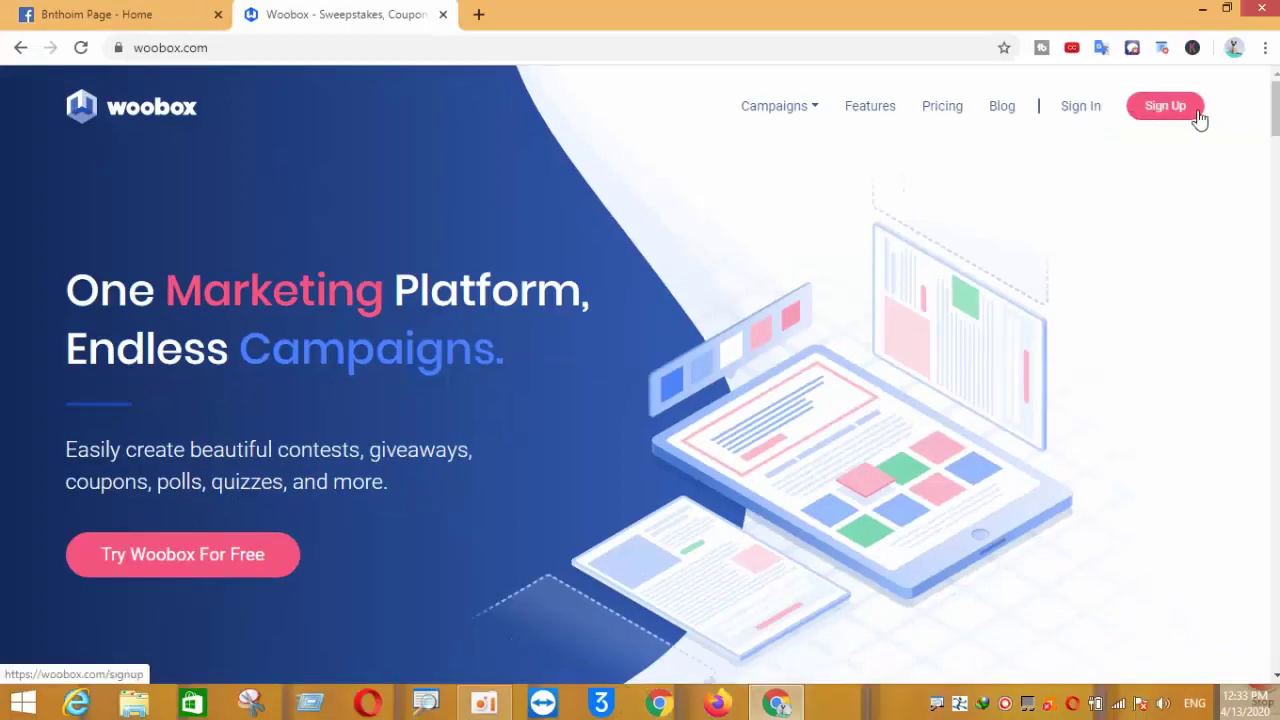
left_click(1077, 118)
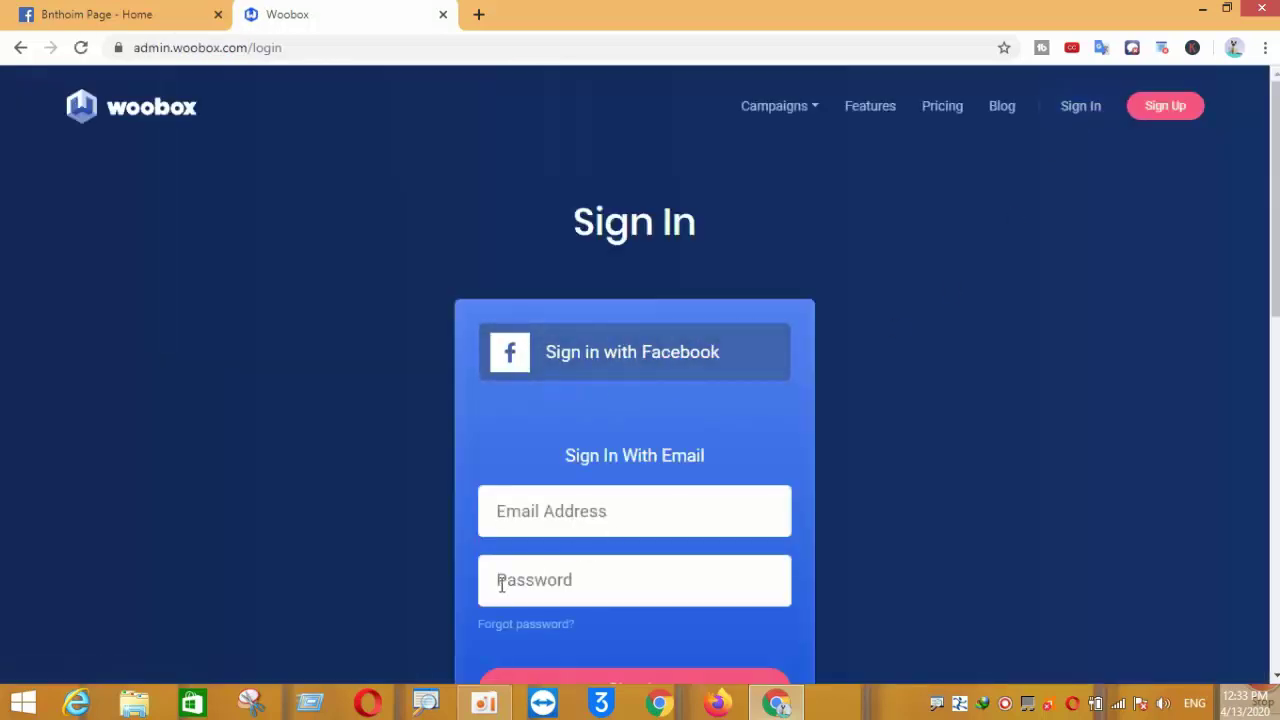
left_click(640, 366)
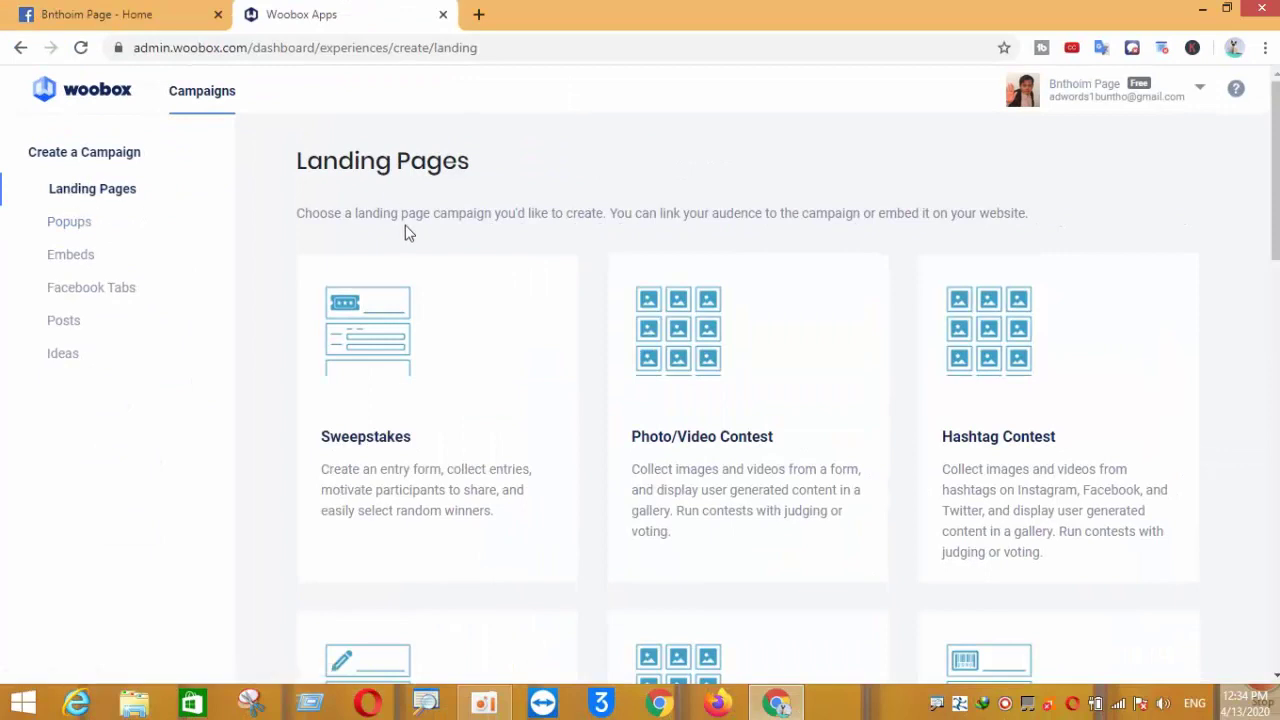
Look through the campaign types offered under Landing Pages, from Sweepstakes to the static Landing Page
scroll(403, 277, "down", 3)
scroll(401, 278, "up", 2)
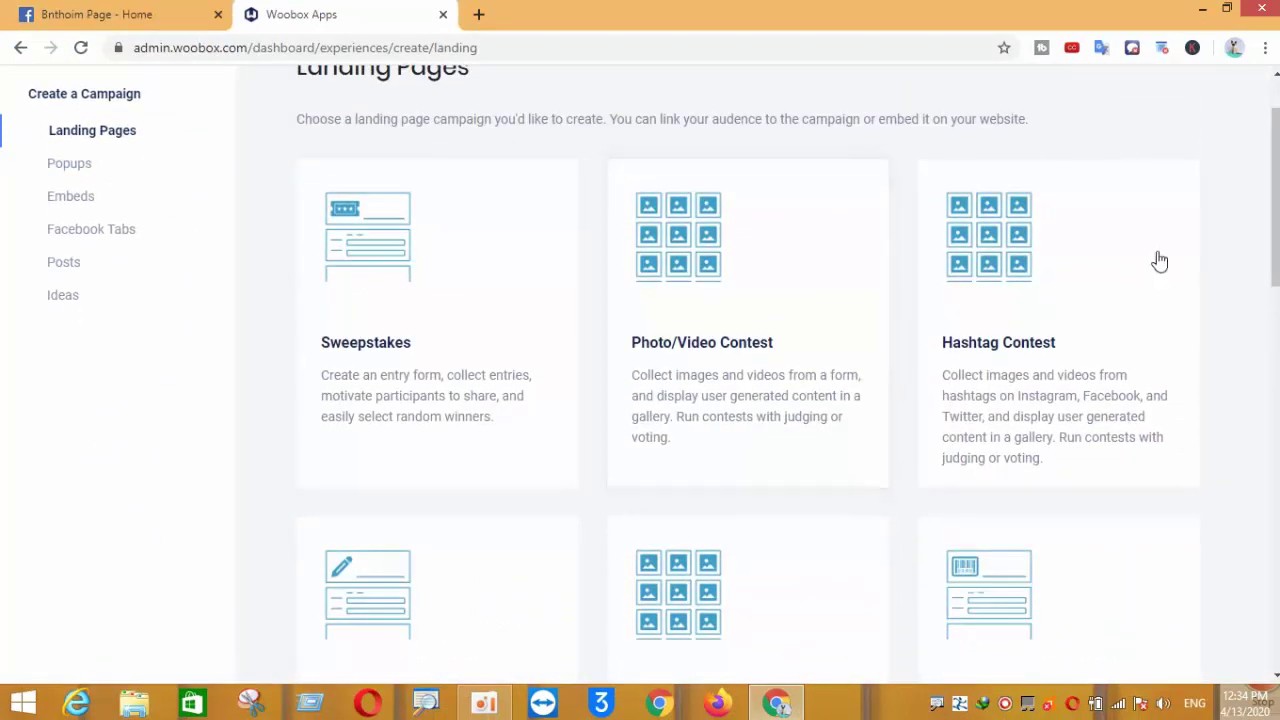
scroll(984, 304, "down", 2)
scroll(397, 434, "down", 1)
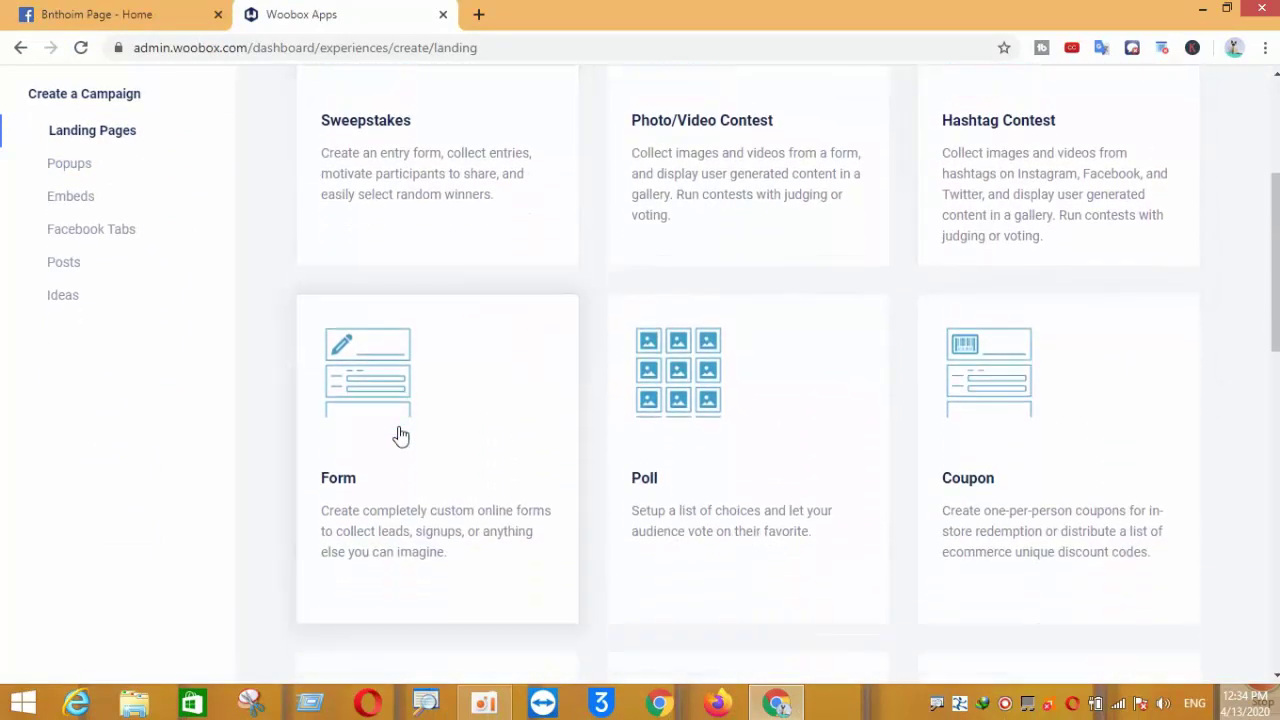
scroll(780, 426, "down", 3)
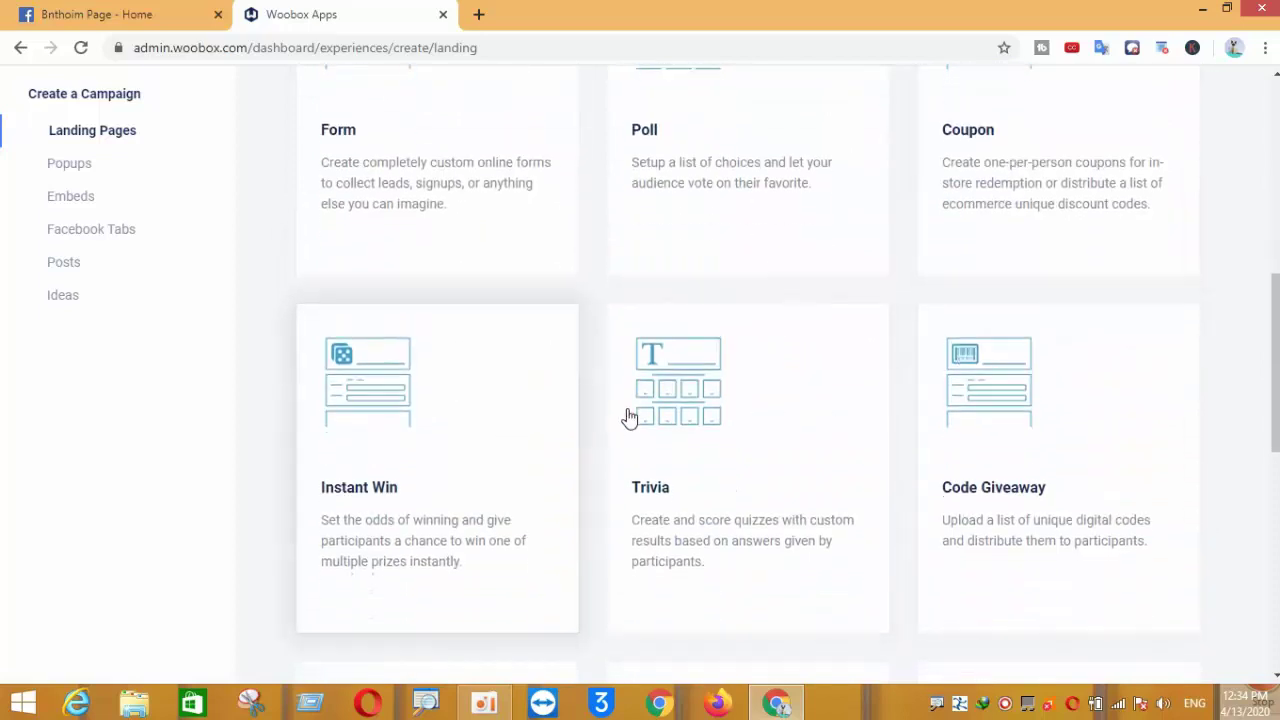
scroll(629, 417, "down", 5)
scroll(560, 390, "down", 1)
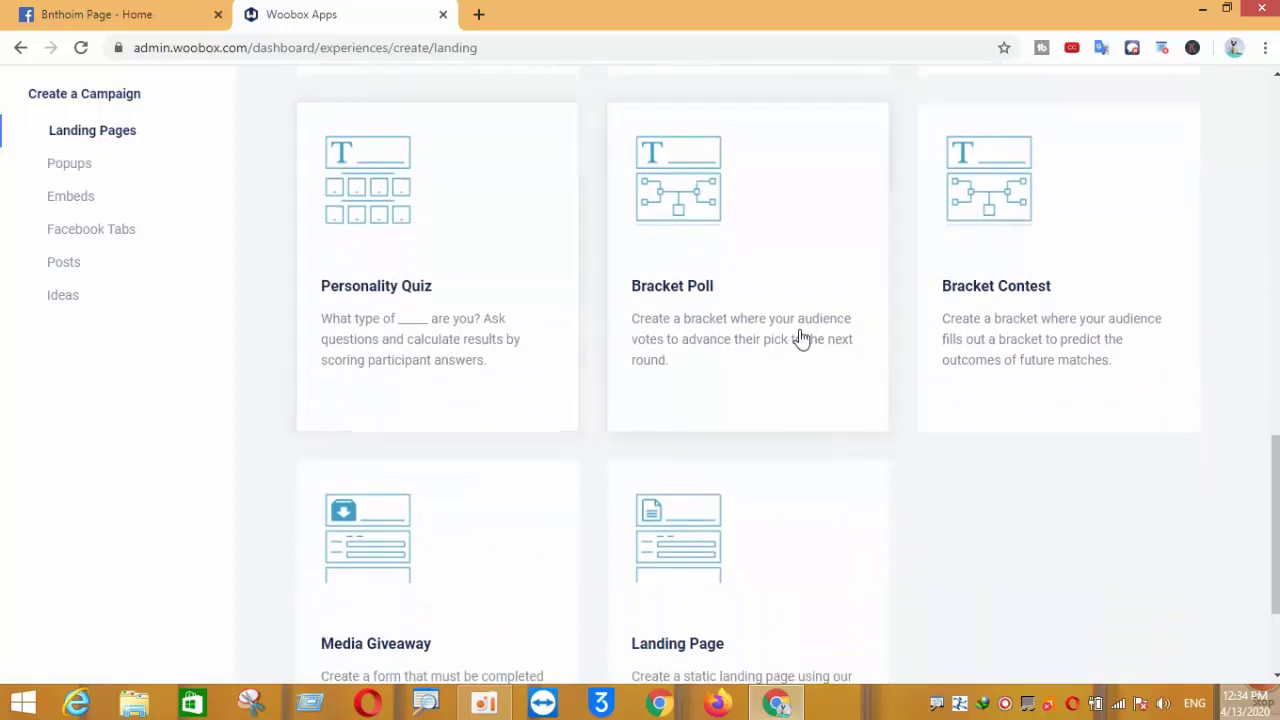
scroll(860, 337, "down", 2)
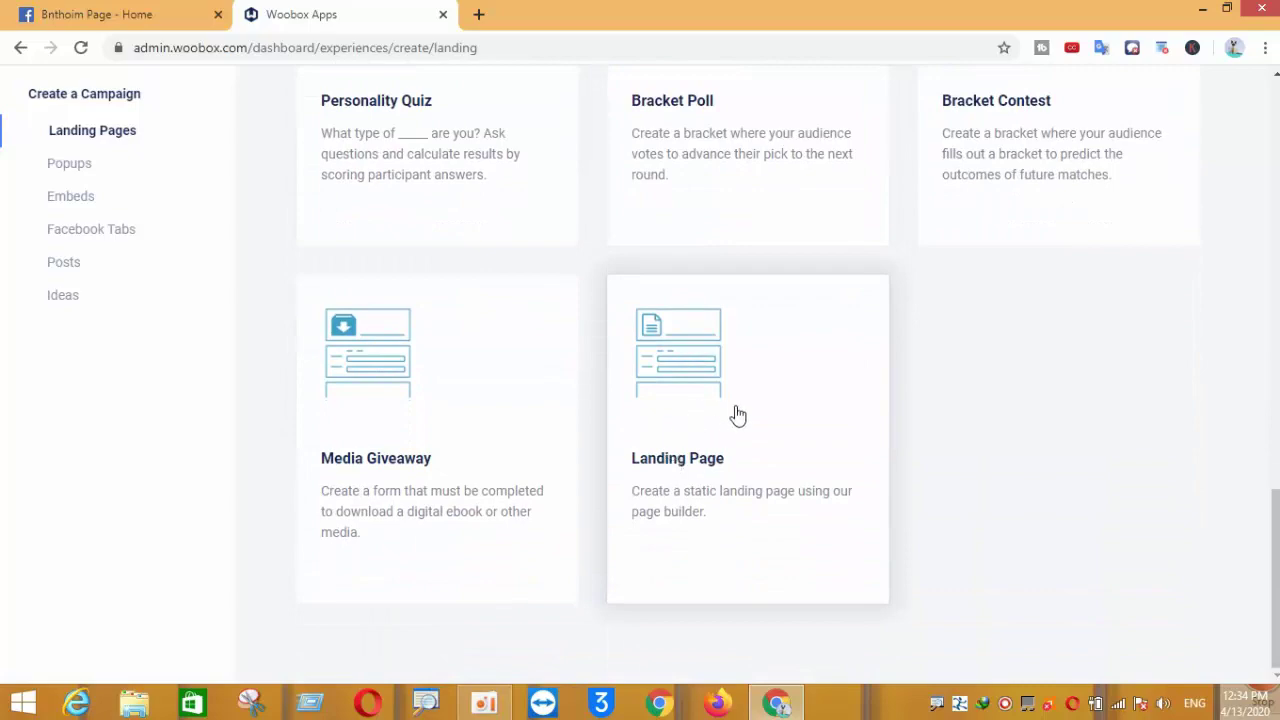
scroll(697, 455, "up", 1)
scroll(697, 455, "up", 10)
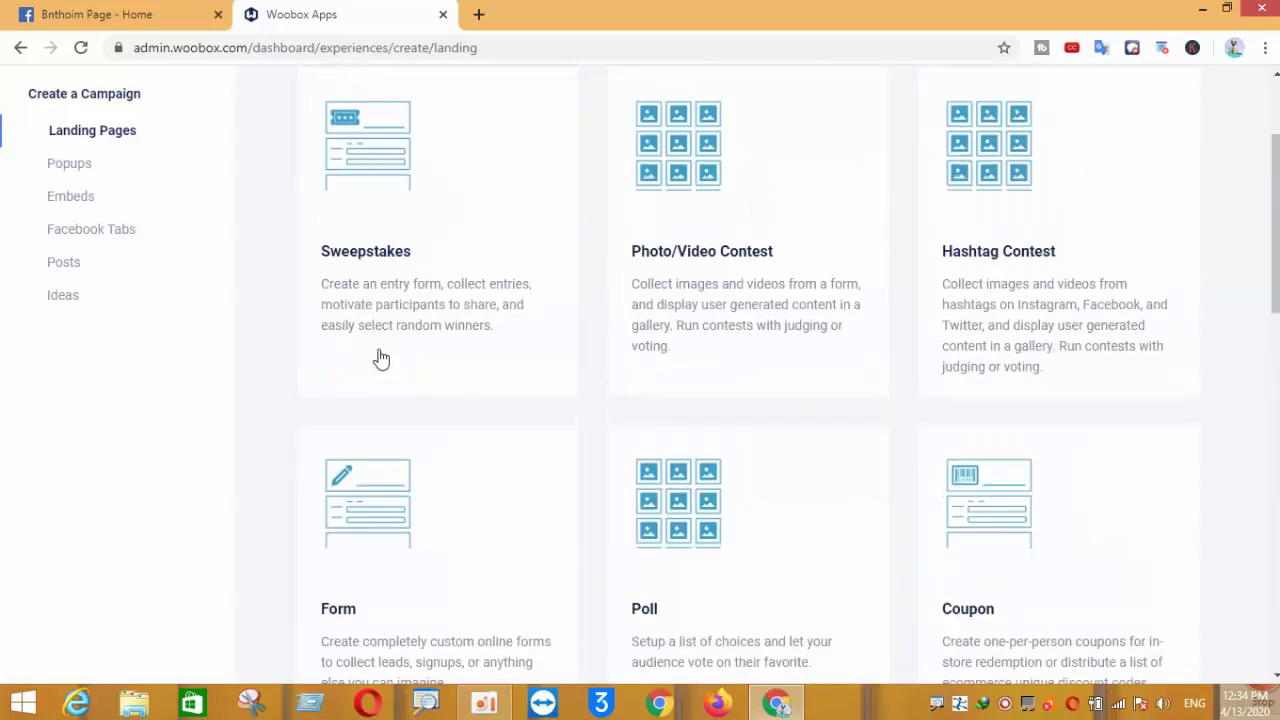
Examine the campaign types offered under Popups, Embeds, Facebook Tabs, Posts and Ideas
left_click(92, 230)
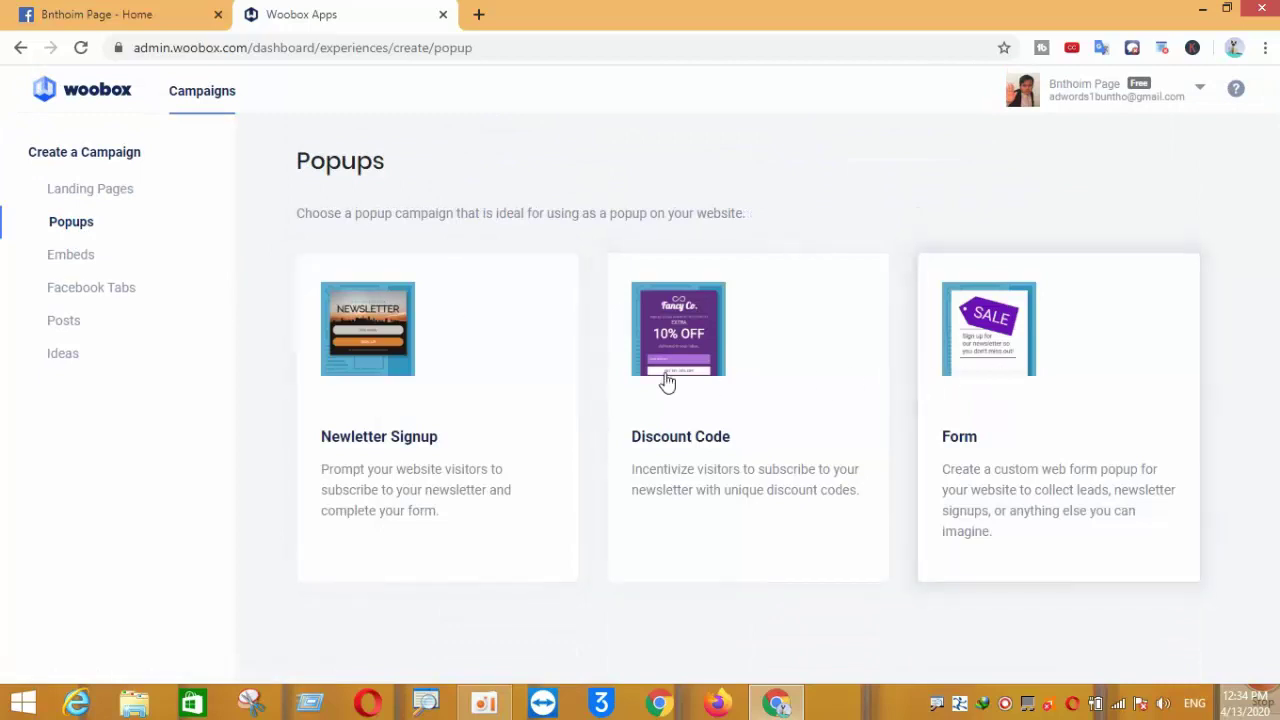
left_click(72, 256)
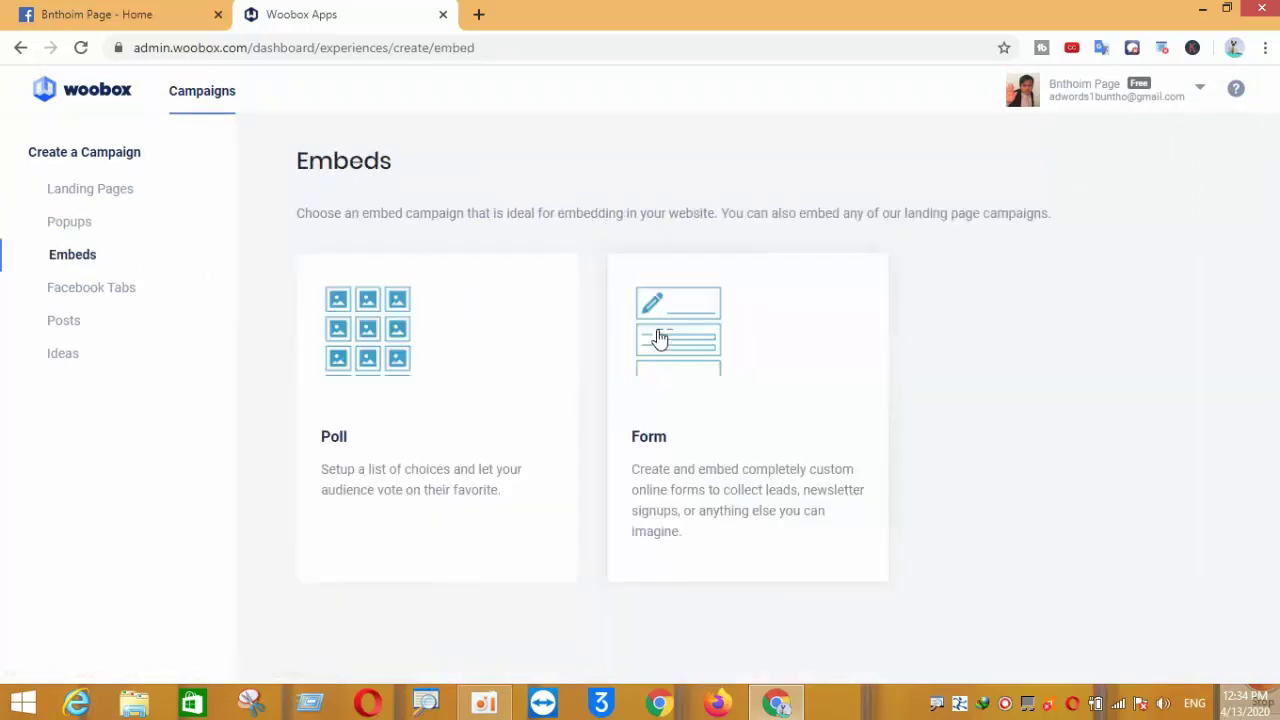
left_click(105, 290)
scroll(511, 383, "down", 3)
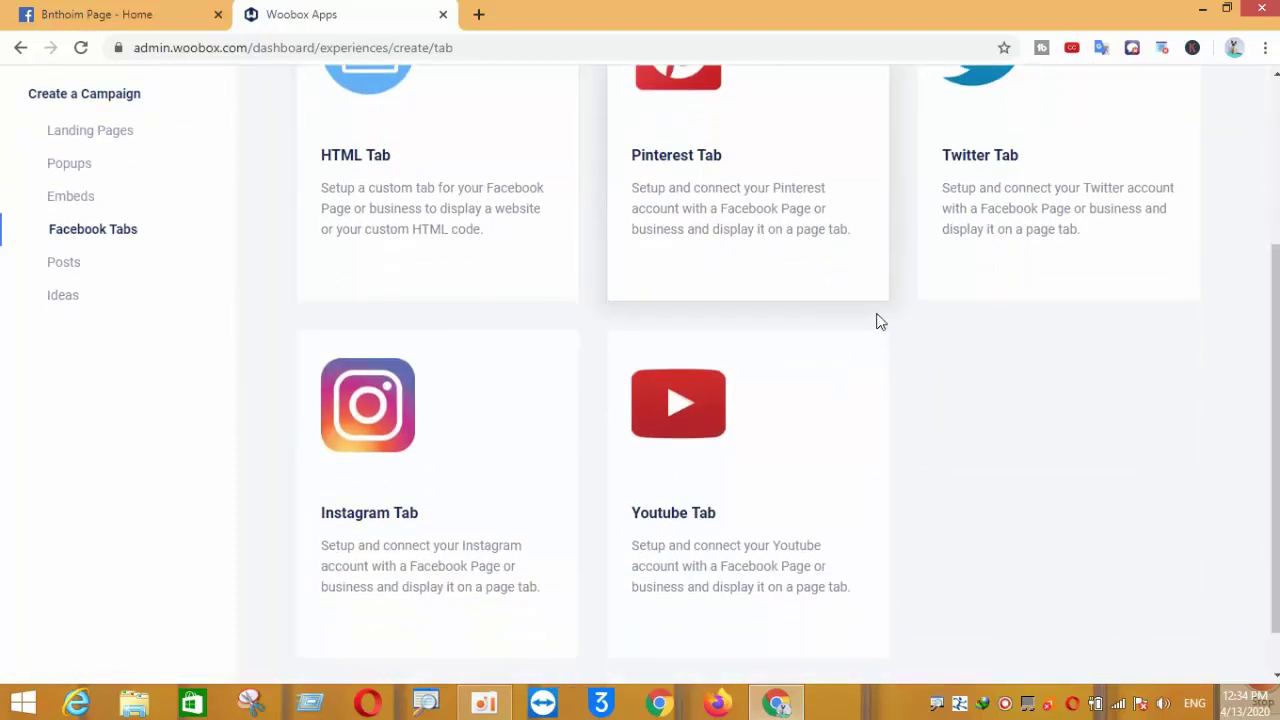
scroll(877, 326, "up", 3)
left_click(75, 325)
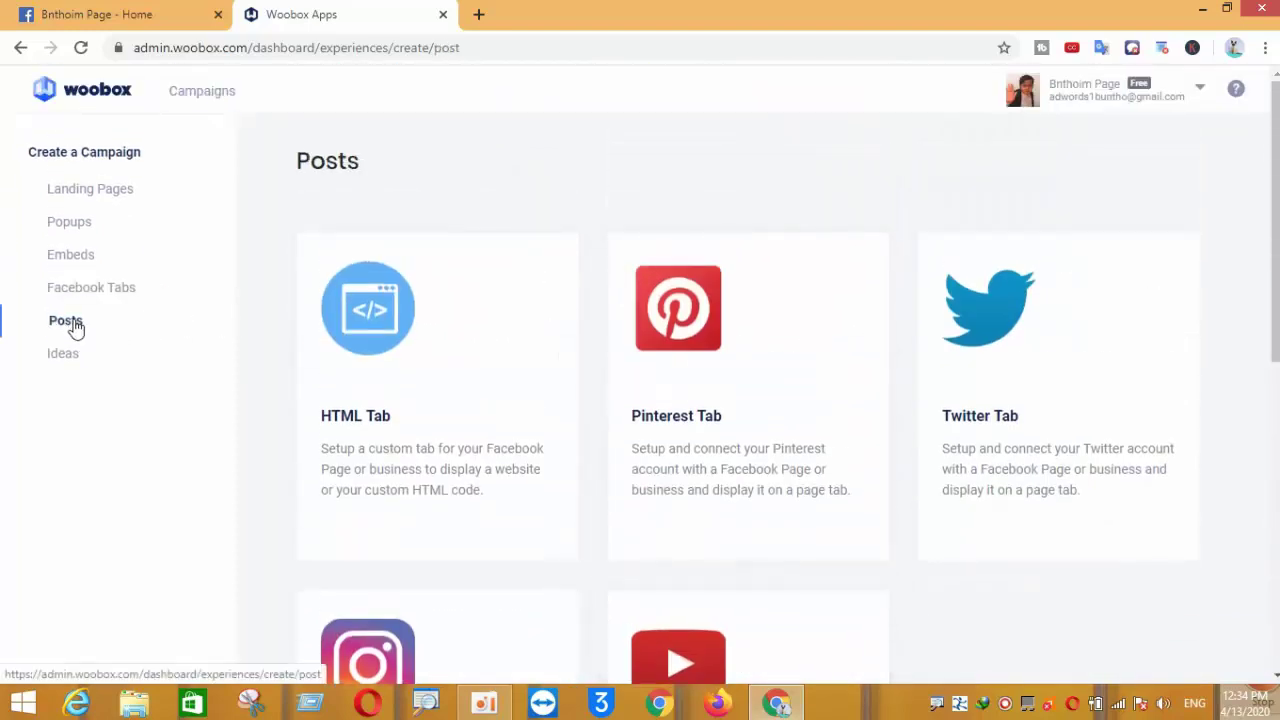
scroll(597, 330, "down", 2)
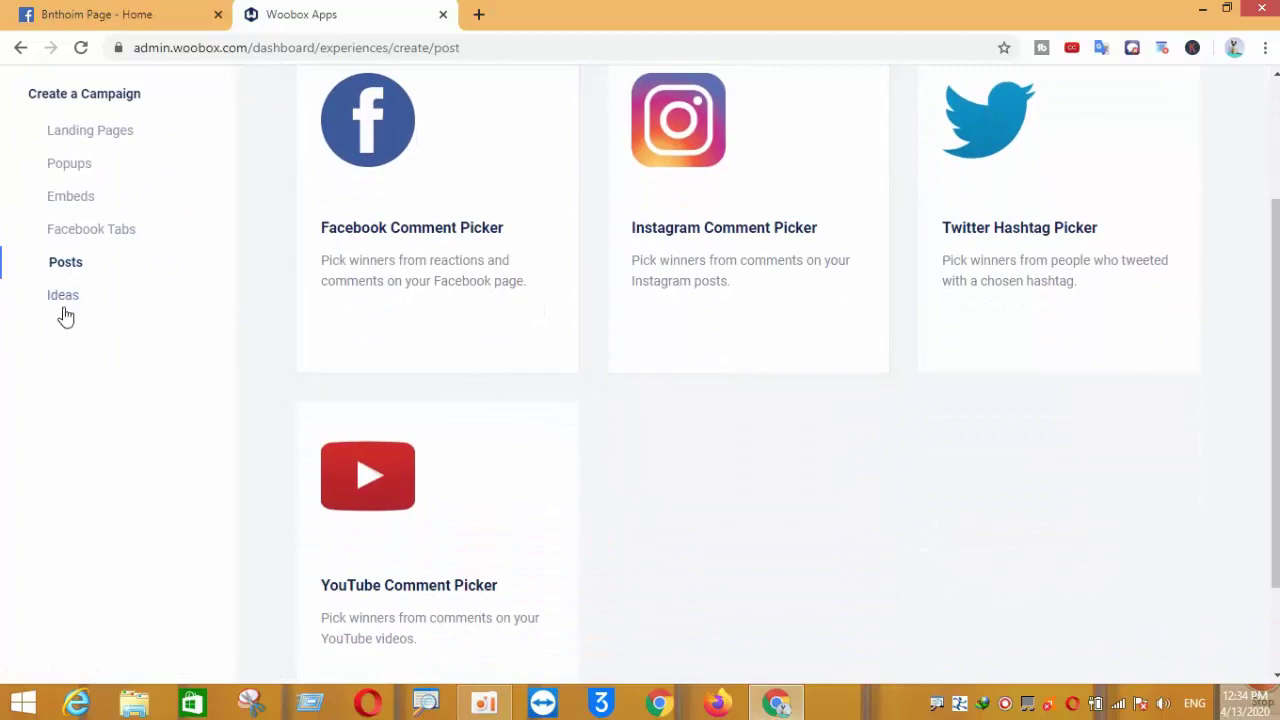
left_click(62, 300)
scroll(668, 372, "down", 2)
scroll(666, 371, "up", 2)
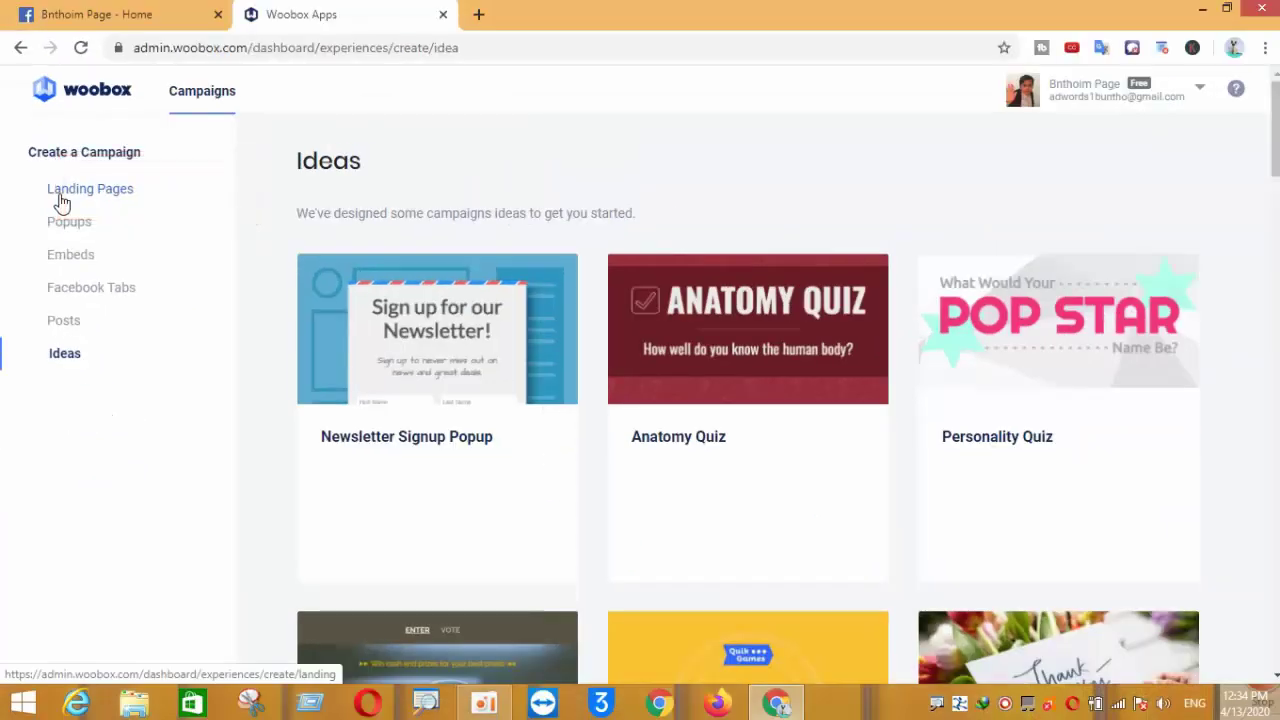
Create a static Landing Page campaign titled "Test Design Landing Page Tabs"
left_click(86, 192)
scroll(490, 300, "down", 4)
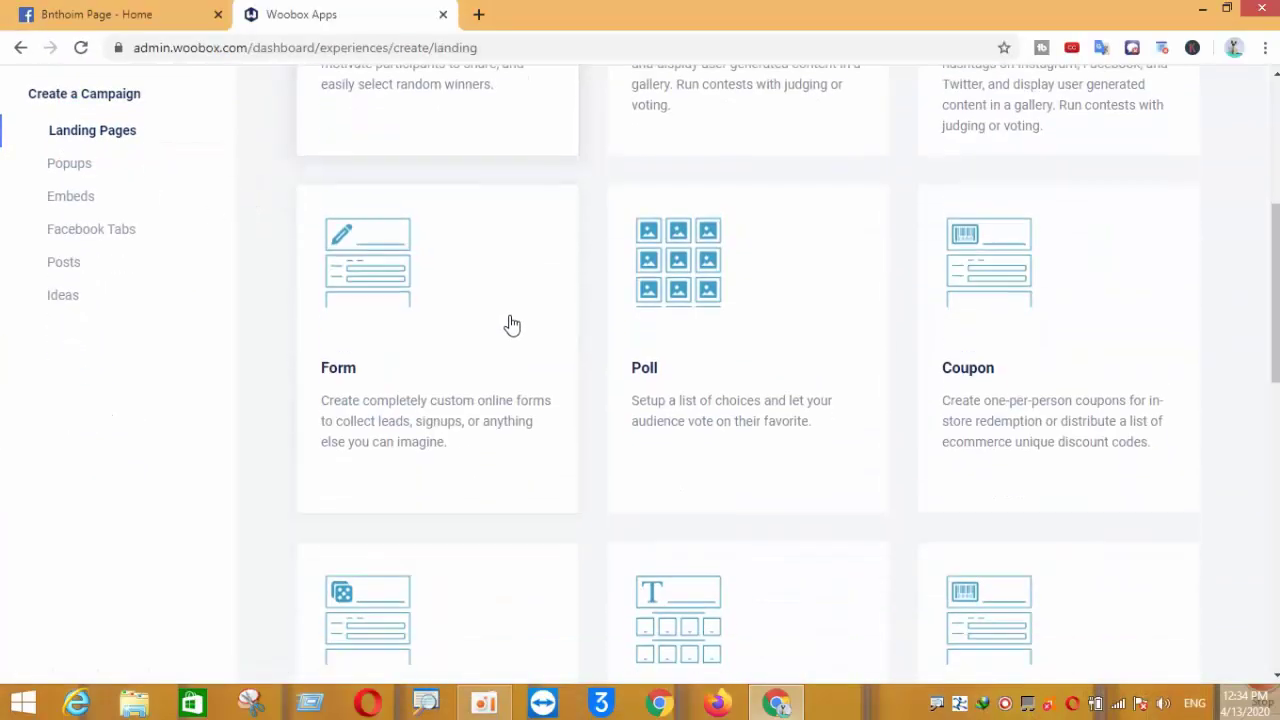
scroll(511, 325, "down", 6)
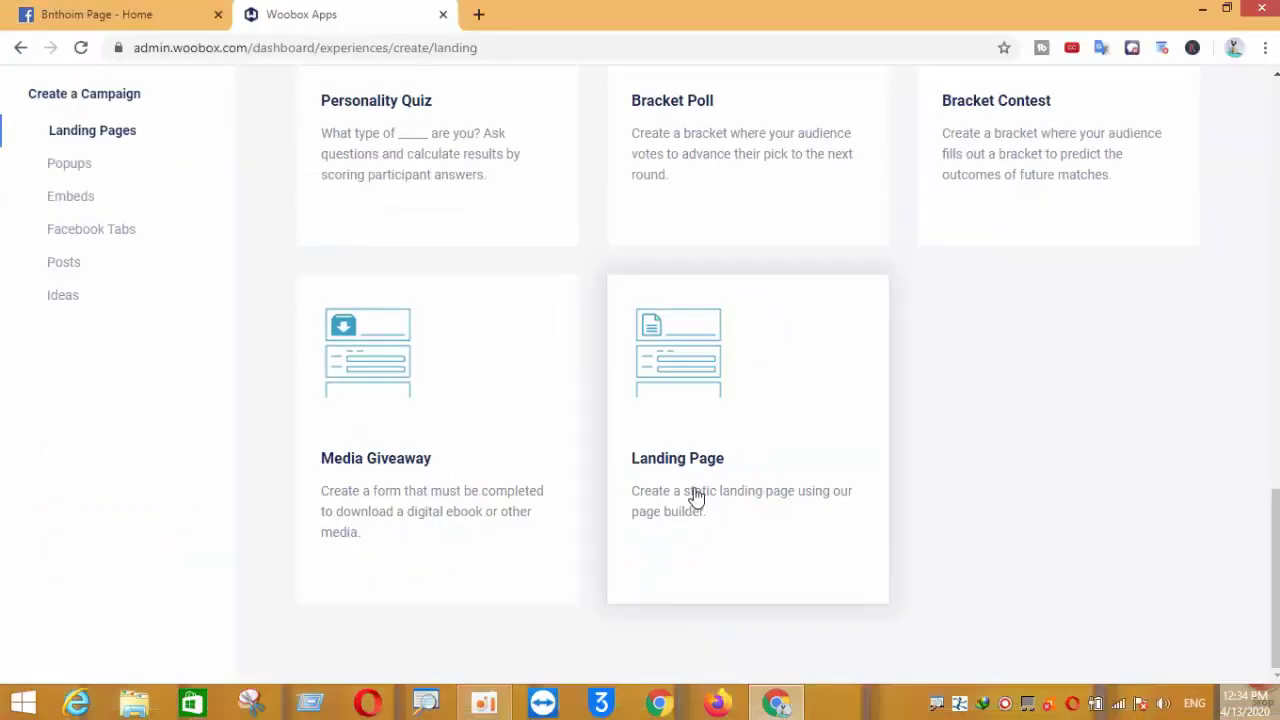
left_click(697, 497)
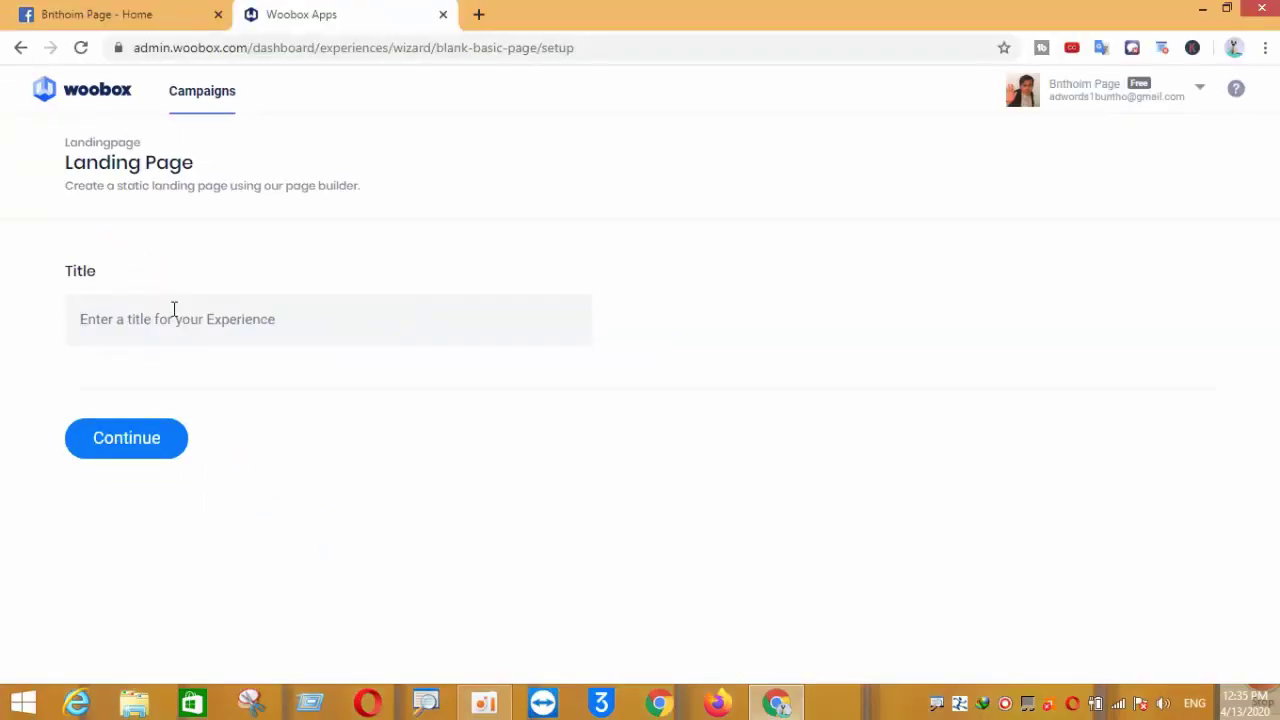
left_click(174, 309)
type("Test Design Landing Page Tabs")
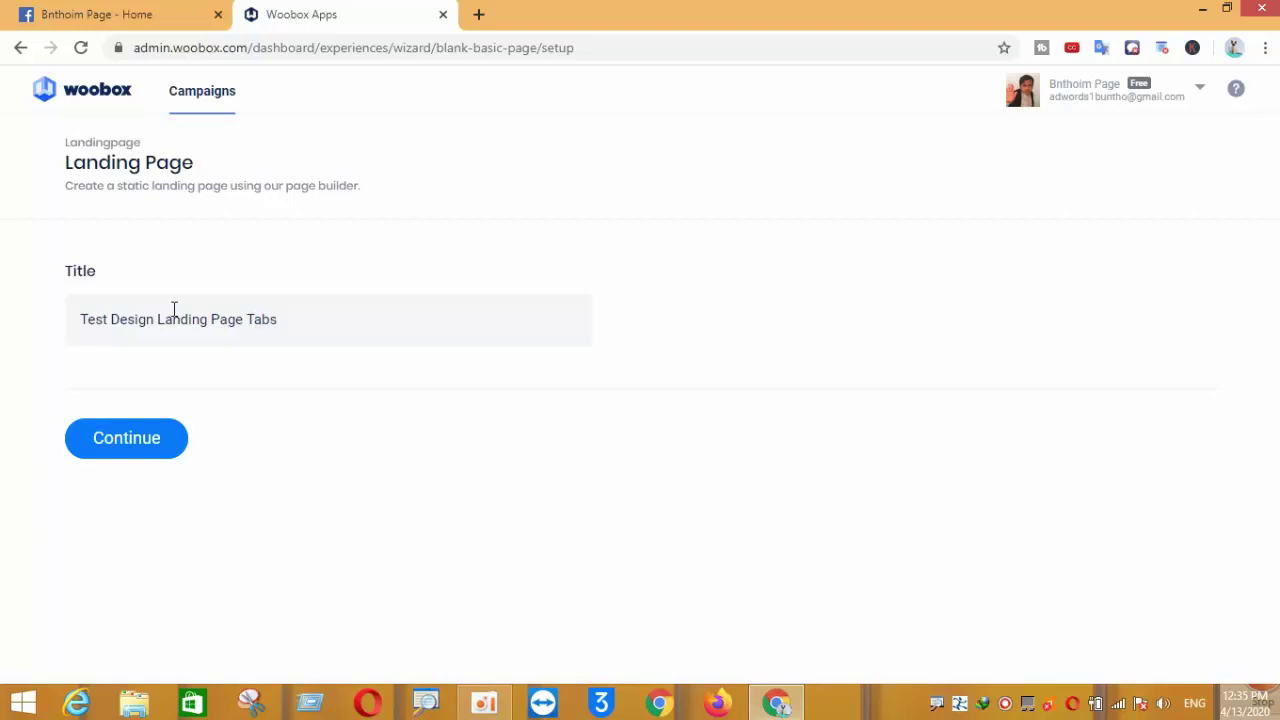
left_click(124, 443)
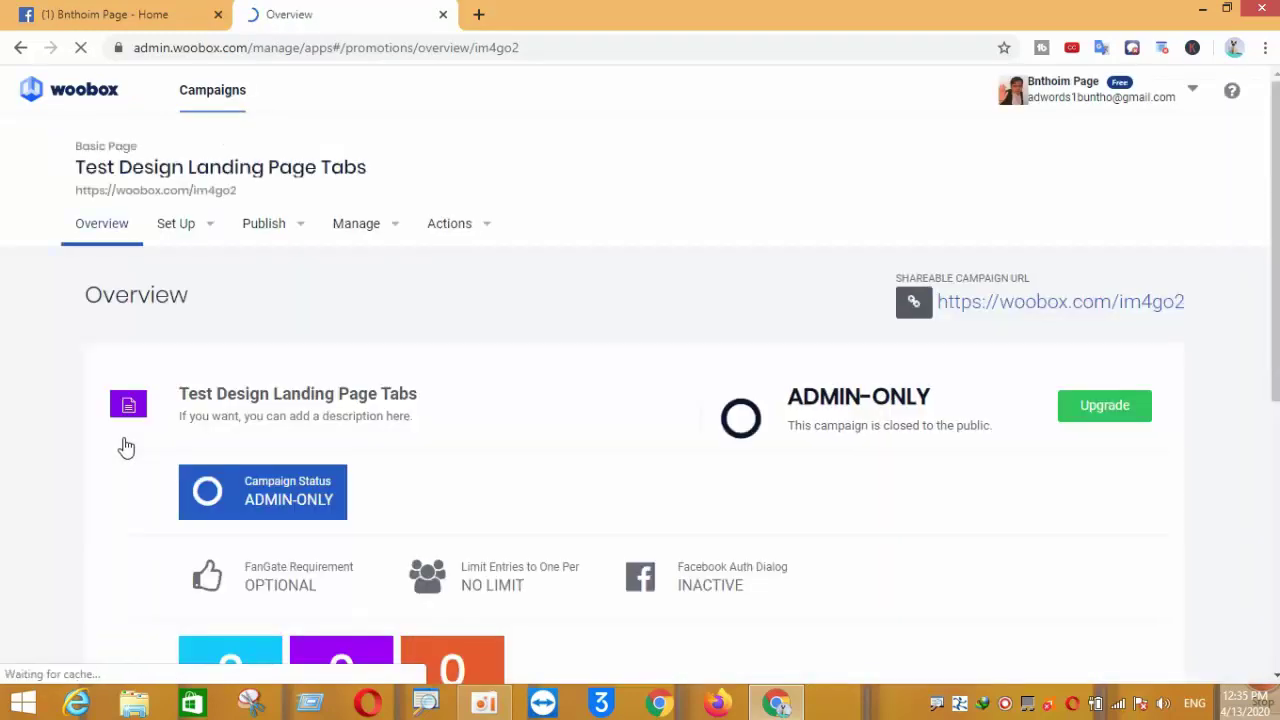
Review the new campaign's overview and view the upgrade plans in a separate browser tab, closing that tab when done
scroll(200, 318, "down", 3)
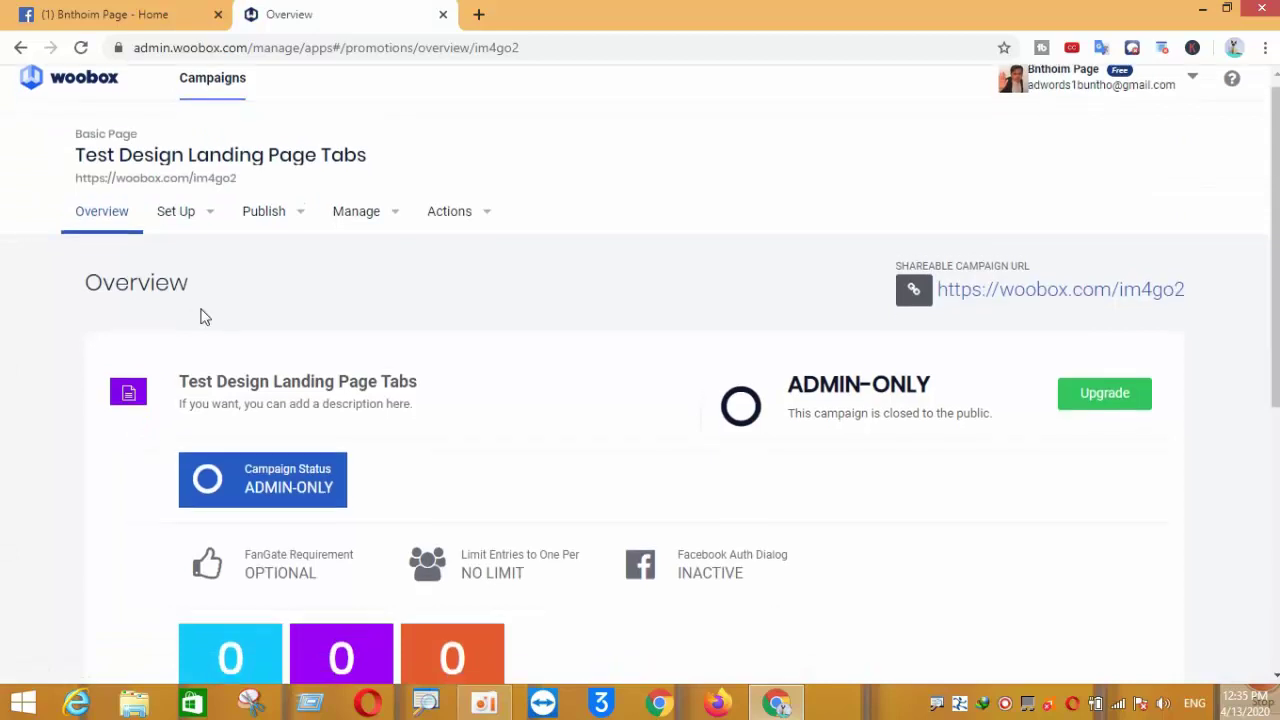
scroll(200, 318, "down", 2)
scroll(200, 318, "up", 5)
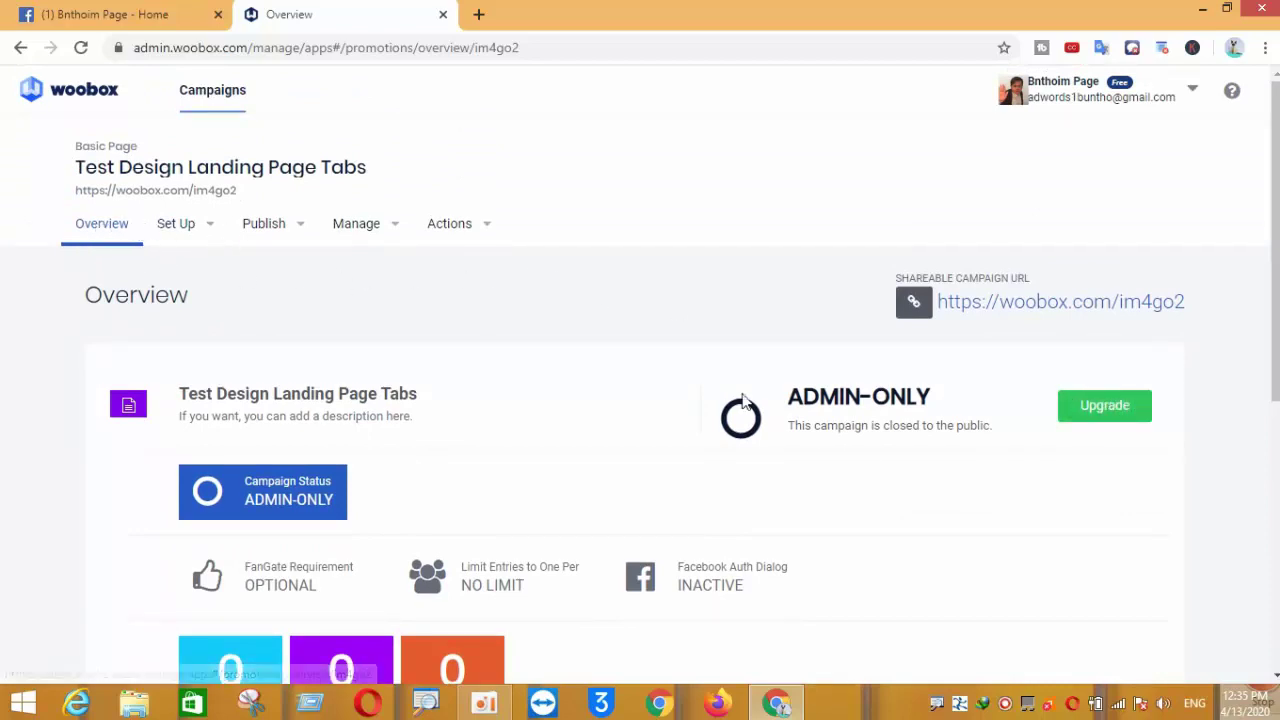
right_click(1100, 414)
left_click(1102, 420)
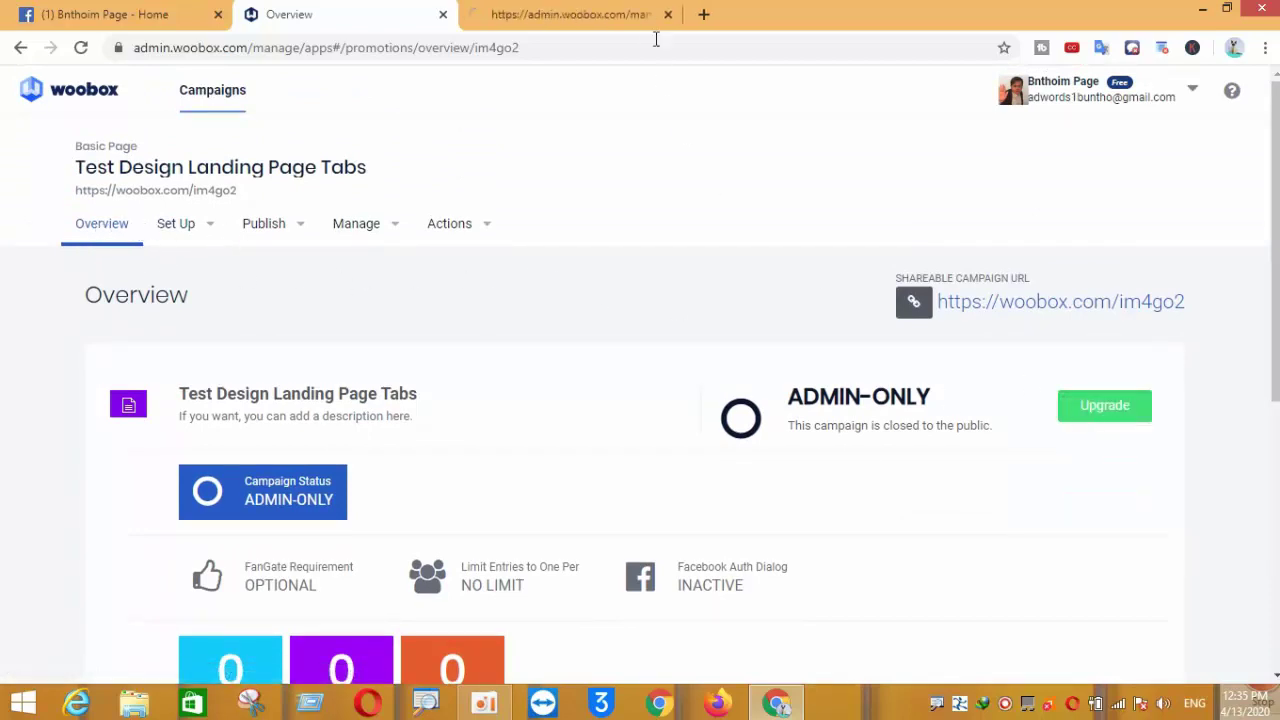
left_click(632, 22)
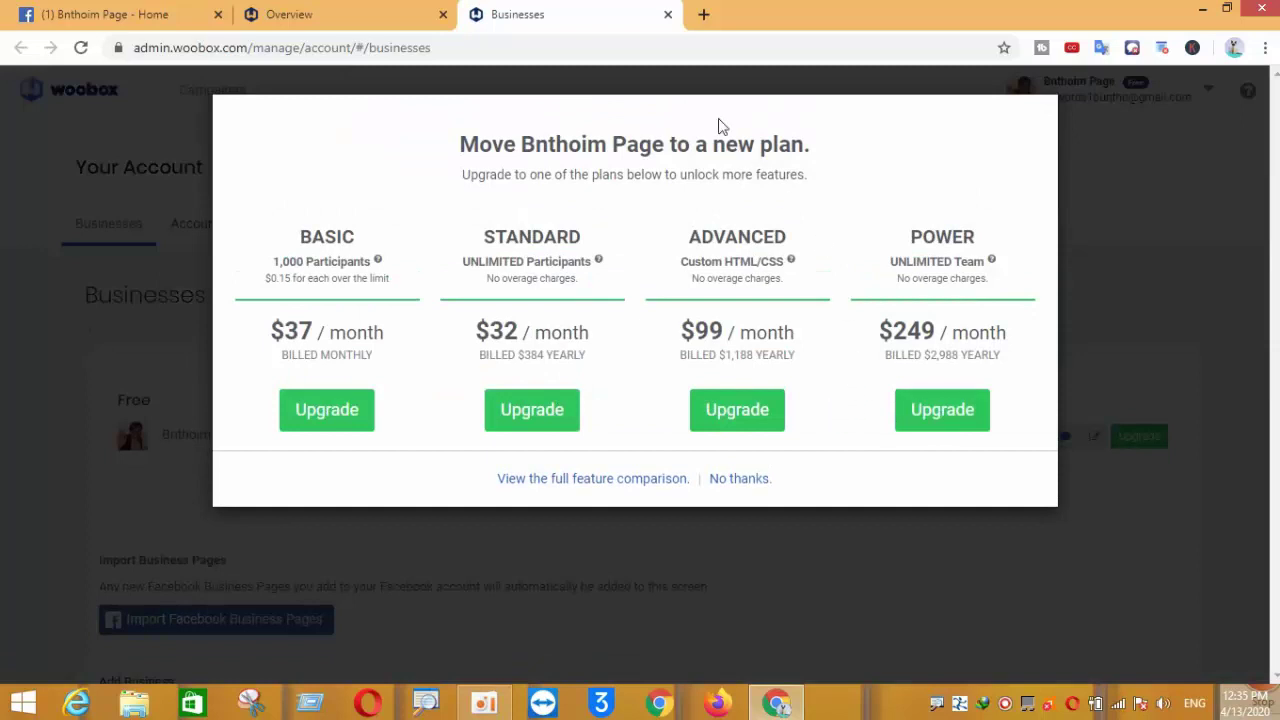
left_click(668, 16)
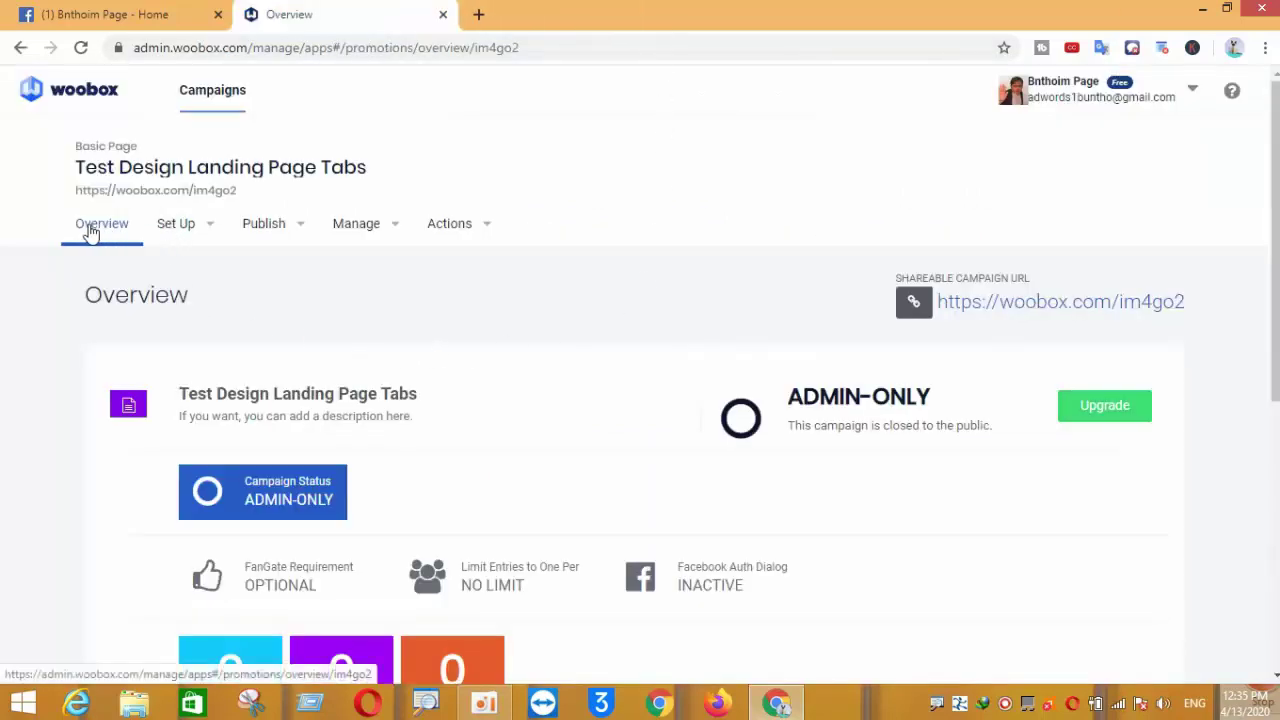
Check the overview details and the options available for setting up, publishing, managing and acting on the campaign
scroll(214, 335, "down", 5)
scroll(214, 340, "up", 5)
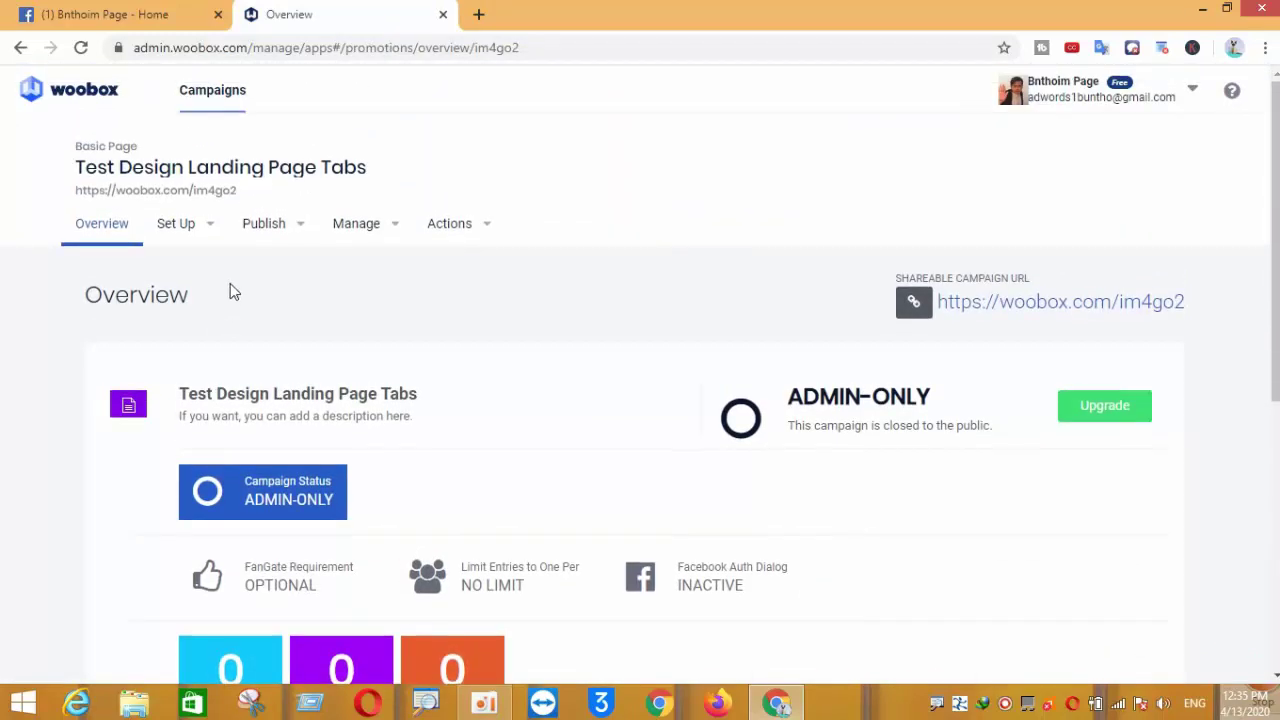
left_click(213, 230)
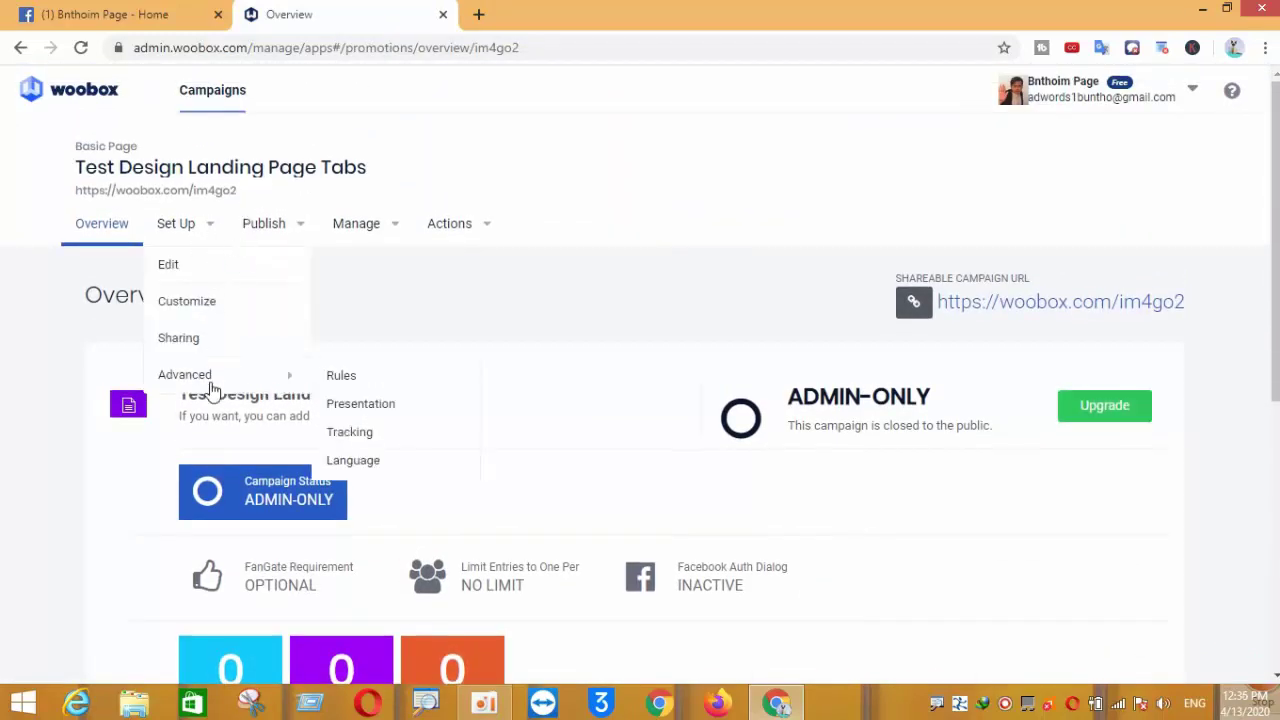
left_click(307, 230)
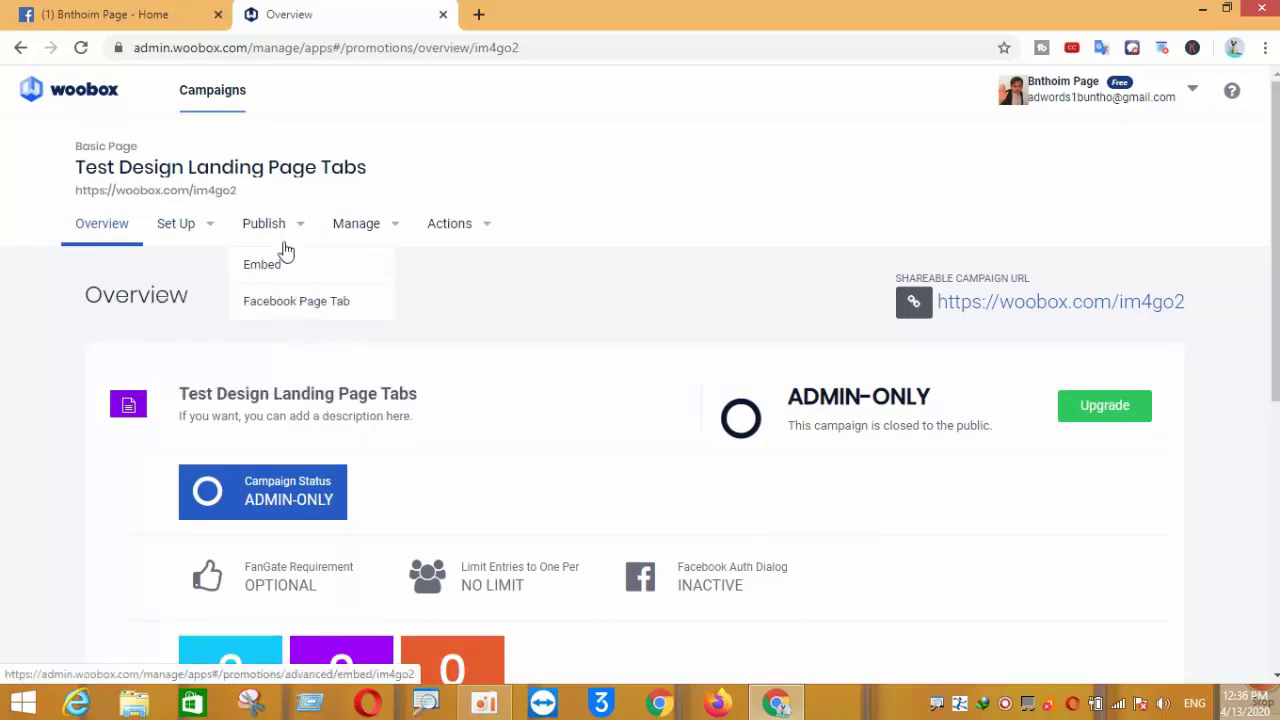
left_click(392, 230)
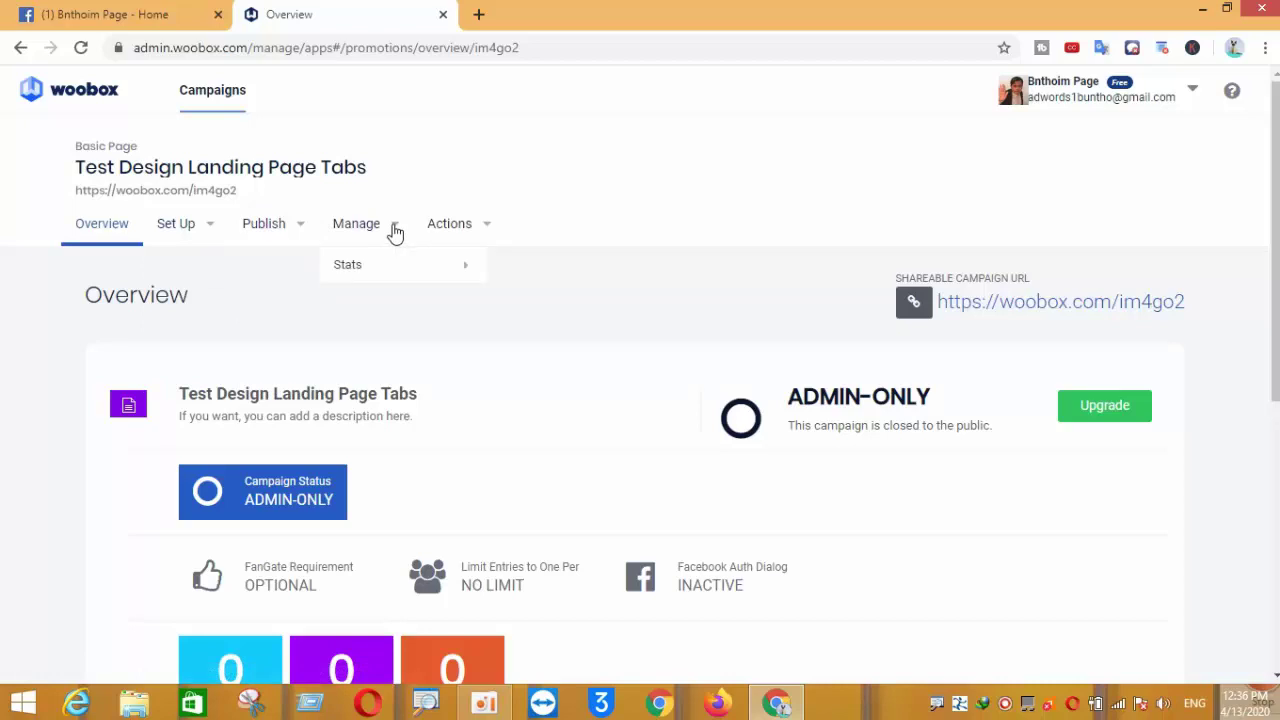
mouse_move(367, 285)
left_click(481, 223)
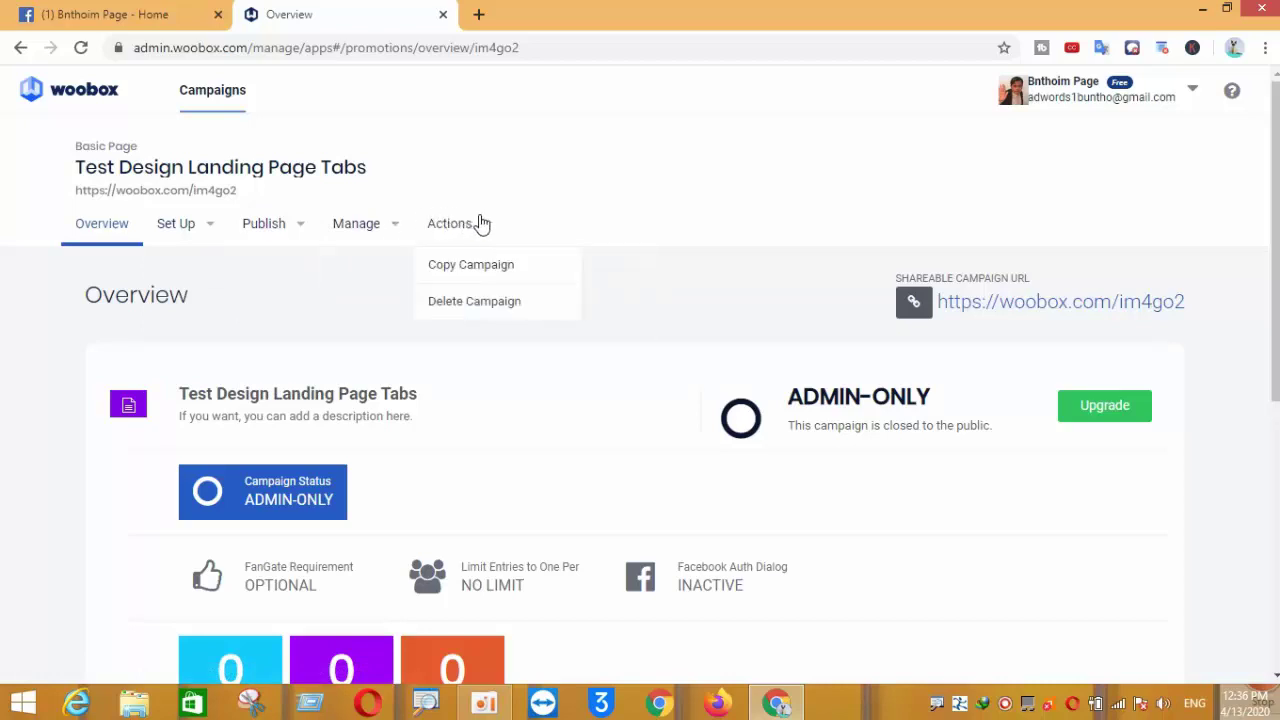
Install the campaign as a Facebook page tab named "Test Design Image" on the preselected Facebook page
left_click(300, 225)
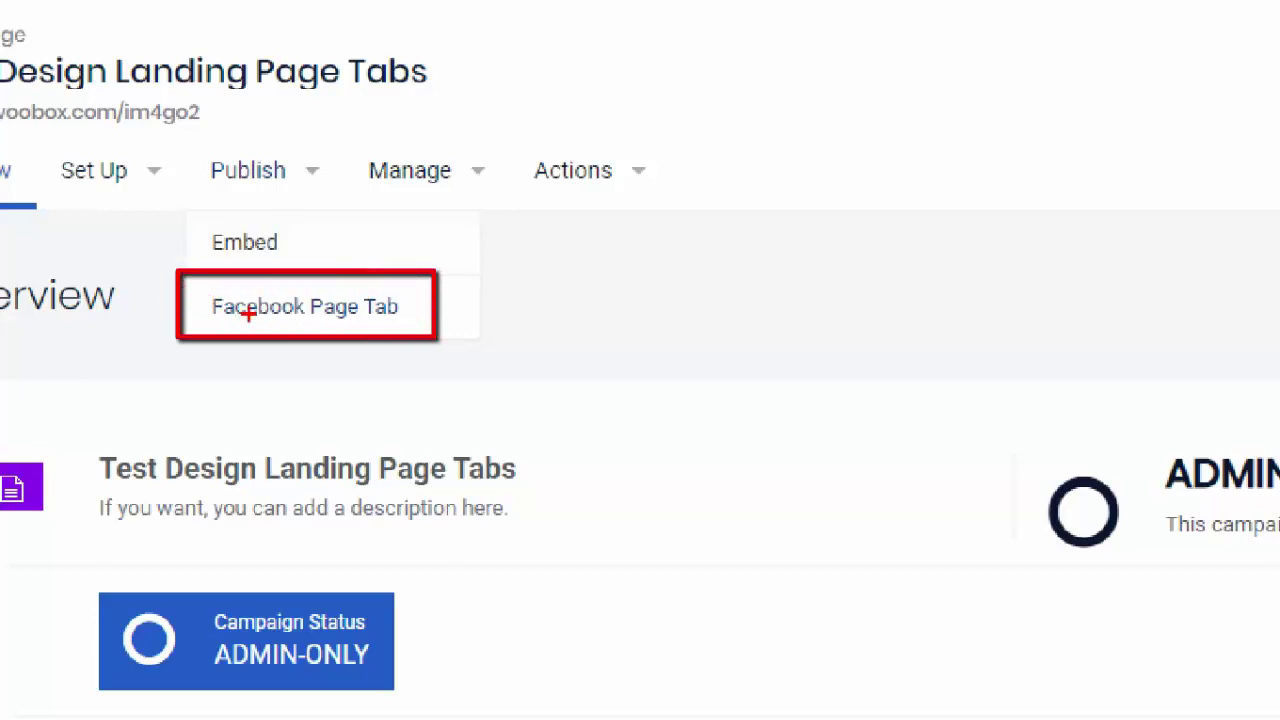
left_click(285, 306)
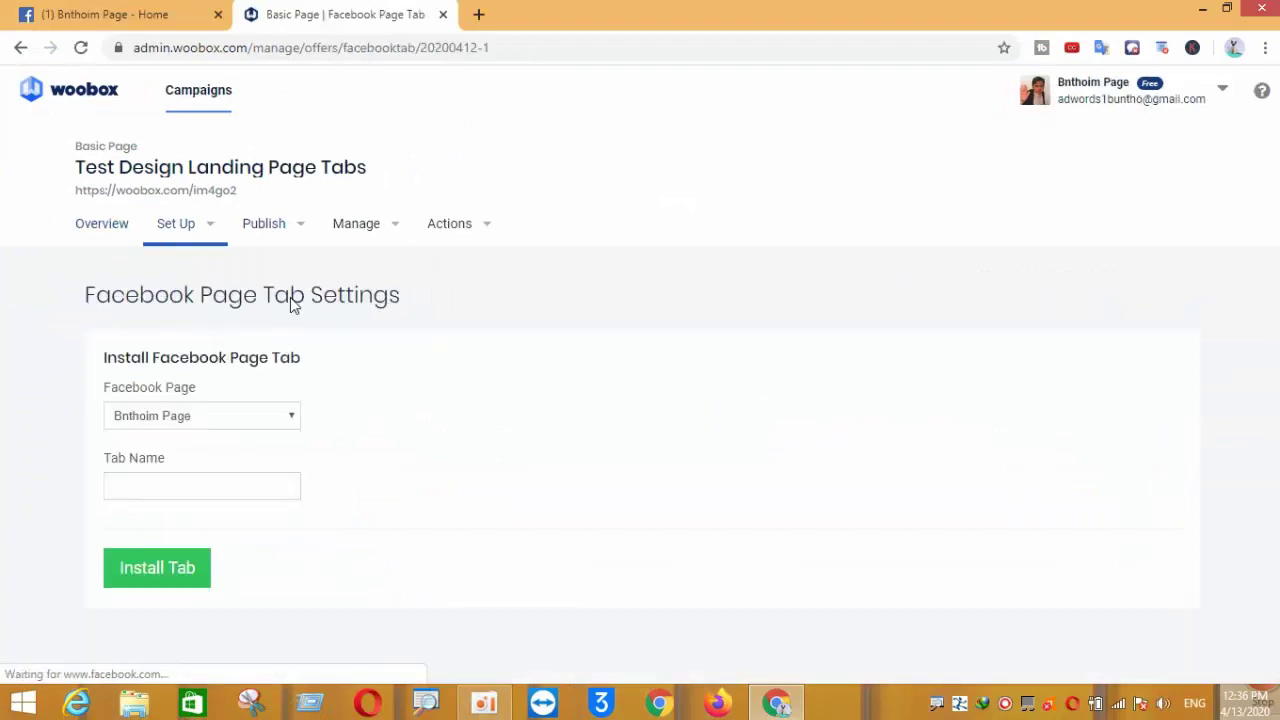
left_click(149, 491)
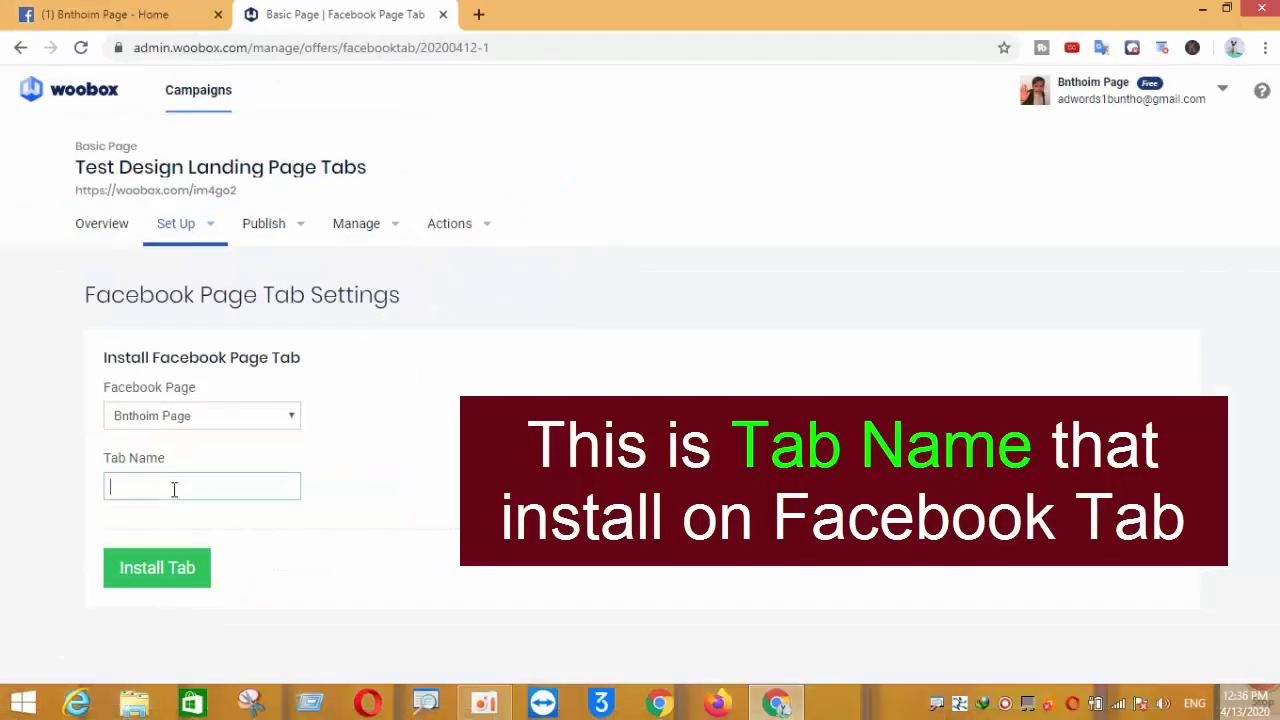
left_click(271, 417)
left_click(272, 418)
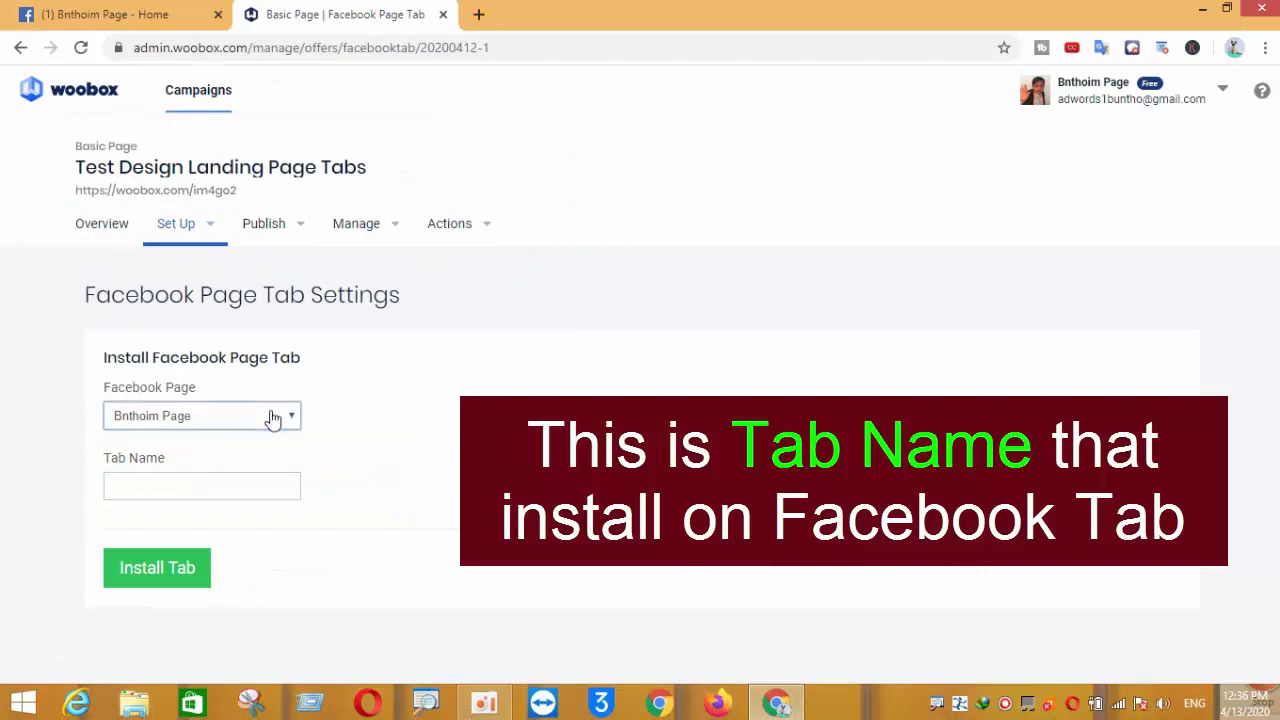
left_click(142, 487)
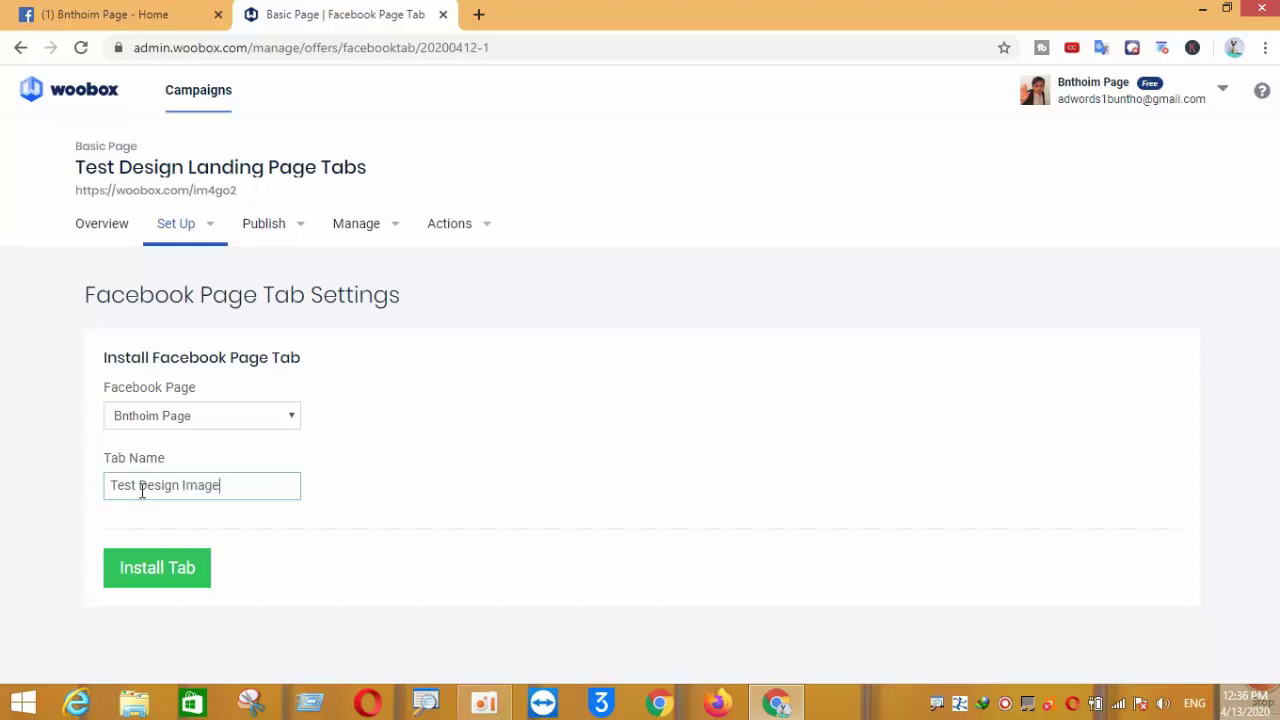
left_click(156, 569)
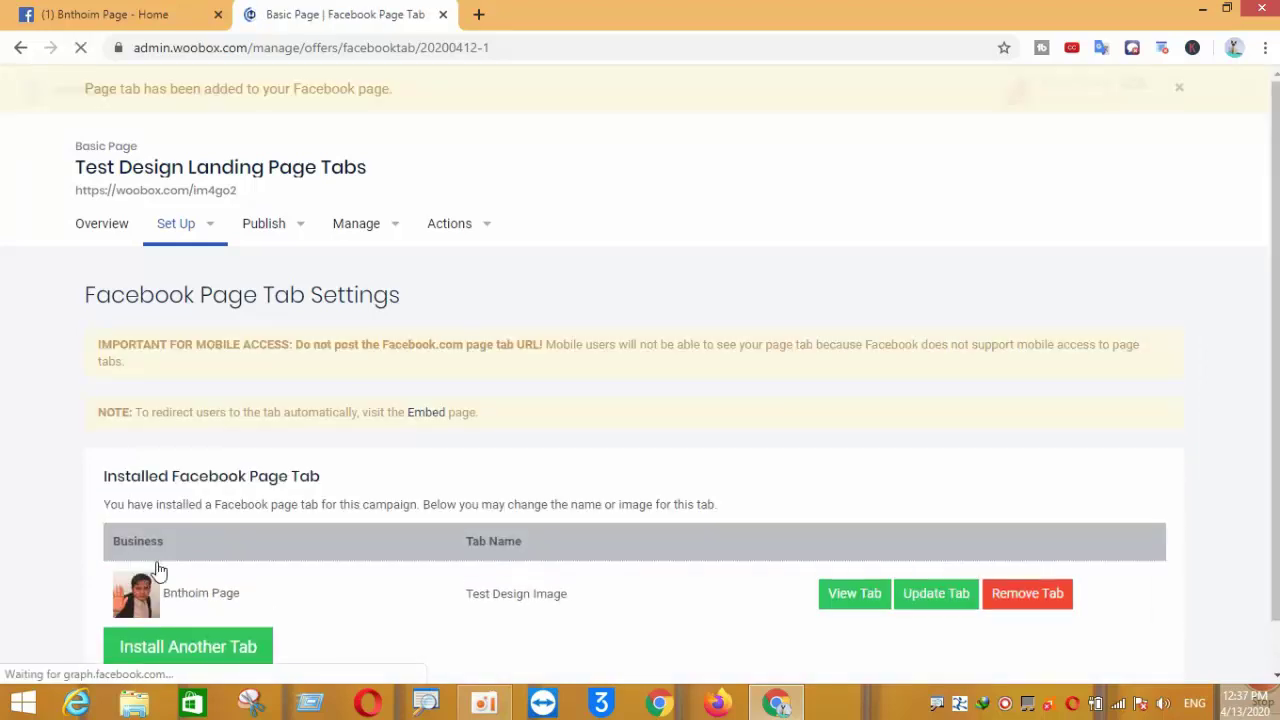
scroll(158, 570, "down", 1)
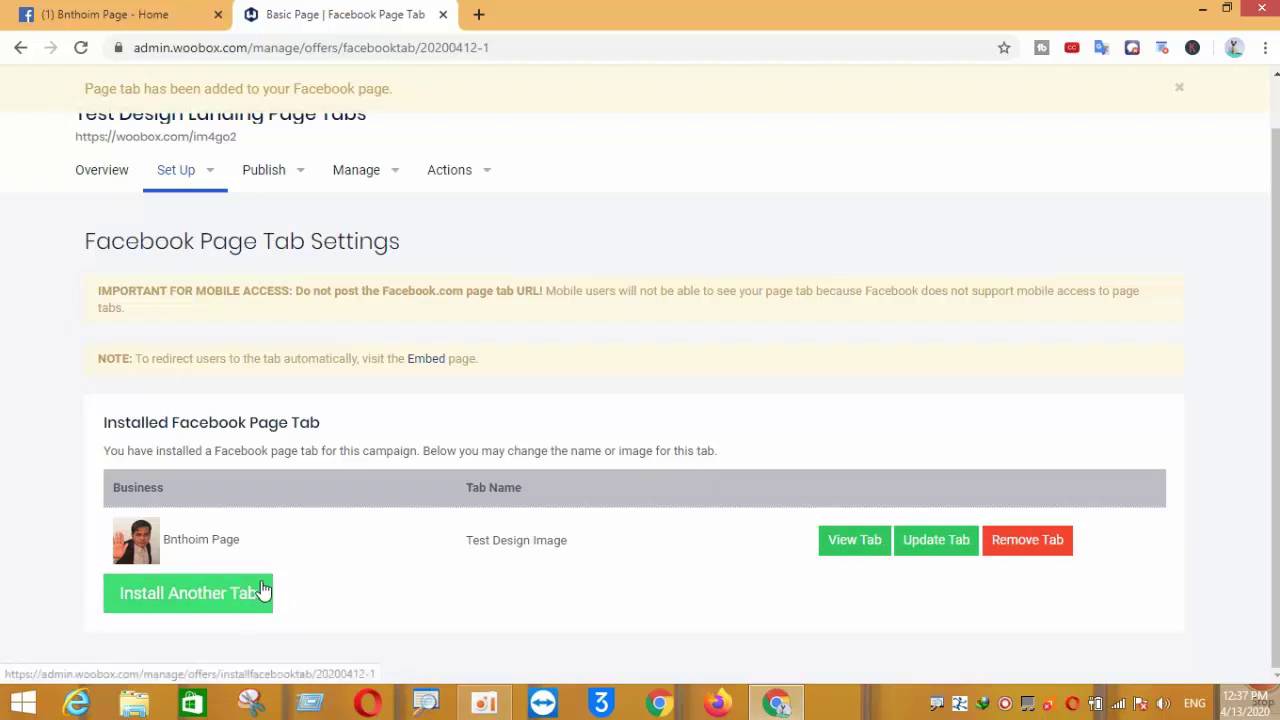
Open the managed Facebook page in a new browser tab and expand its full list of page sections
left_click(478, 14)
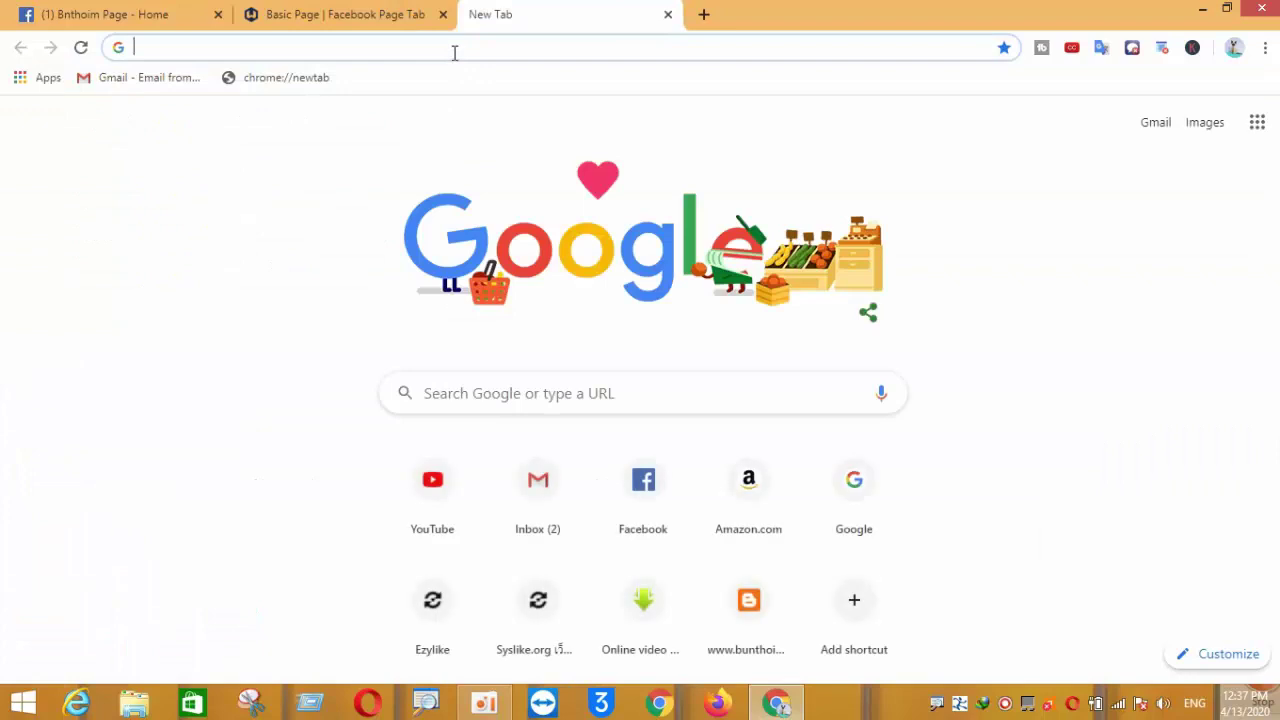
type("fa")
key("Return")
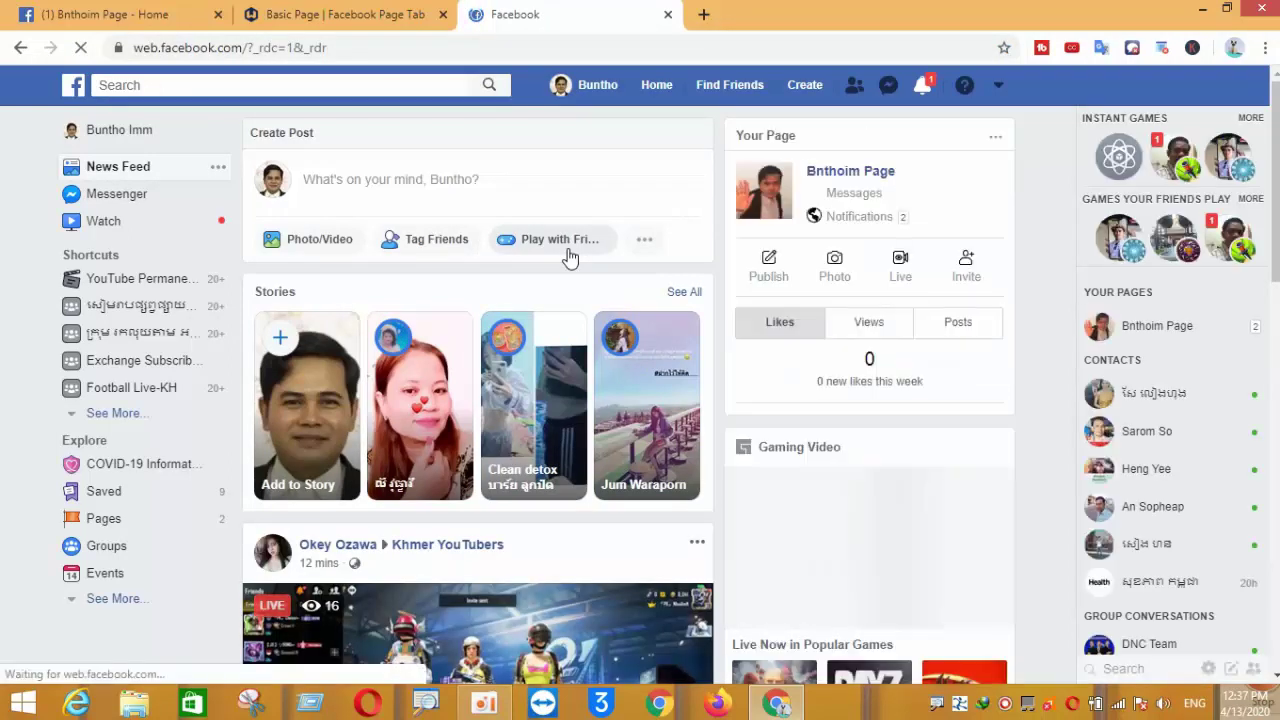
left_click(843, 172)
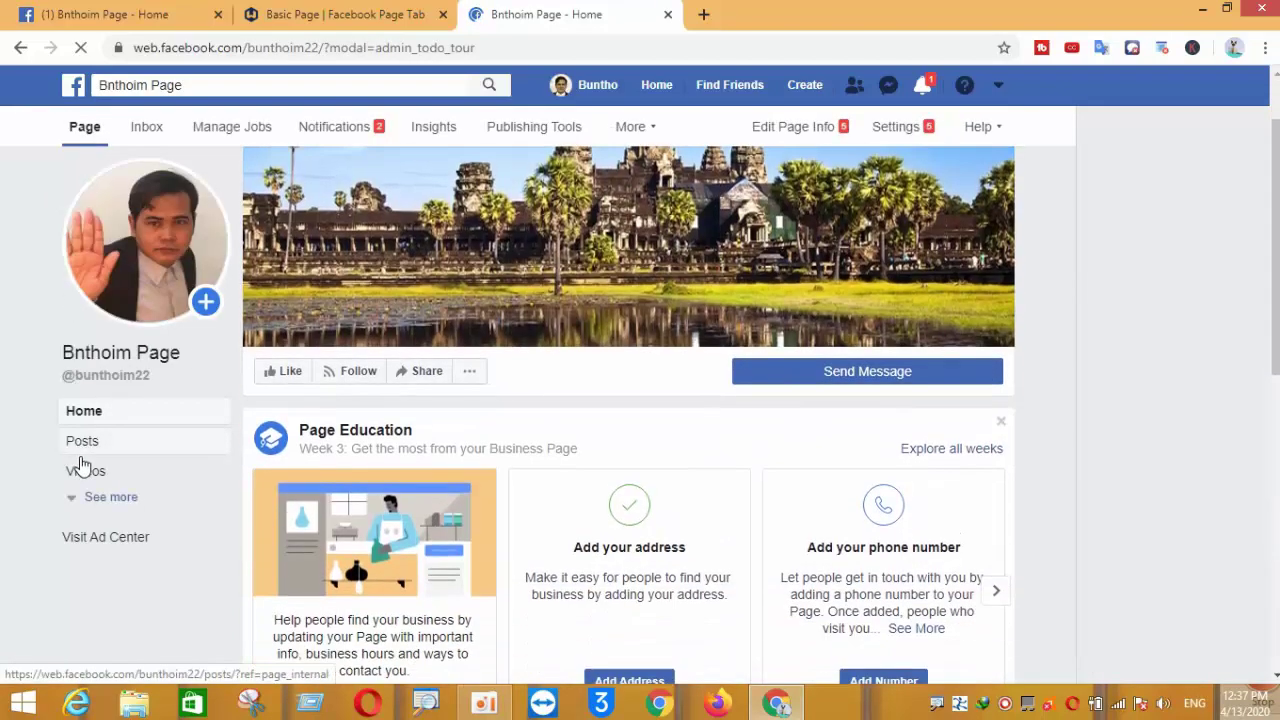
left_click(80, 500)
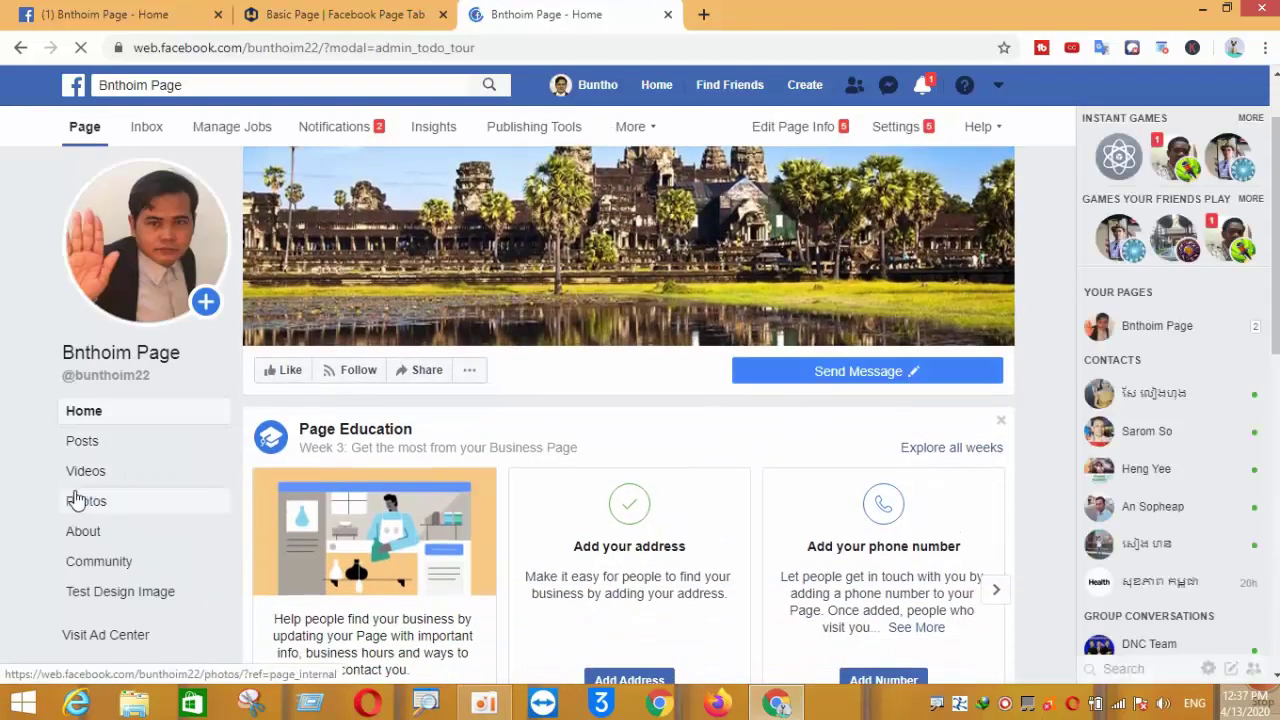
scroll(88, 500, "down", 3)
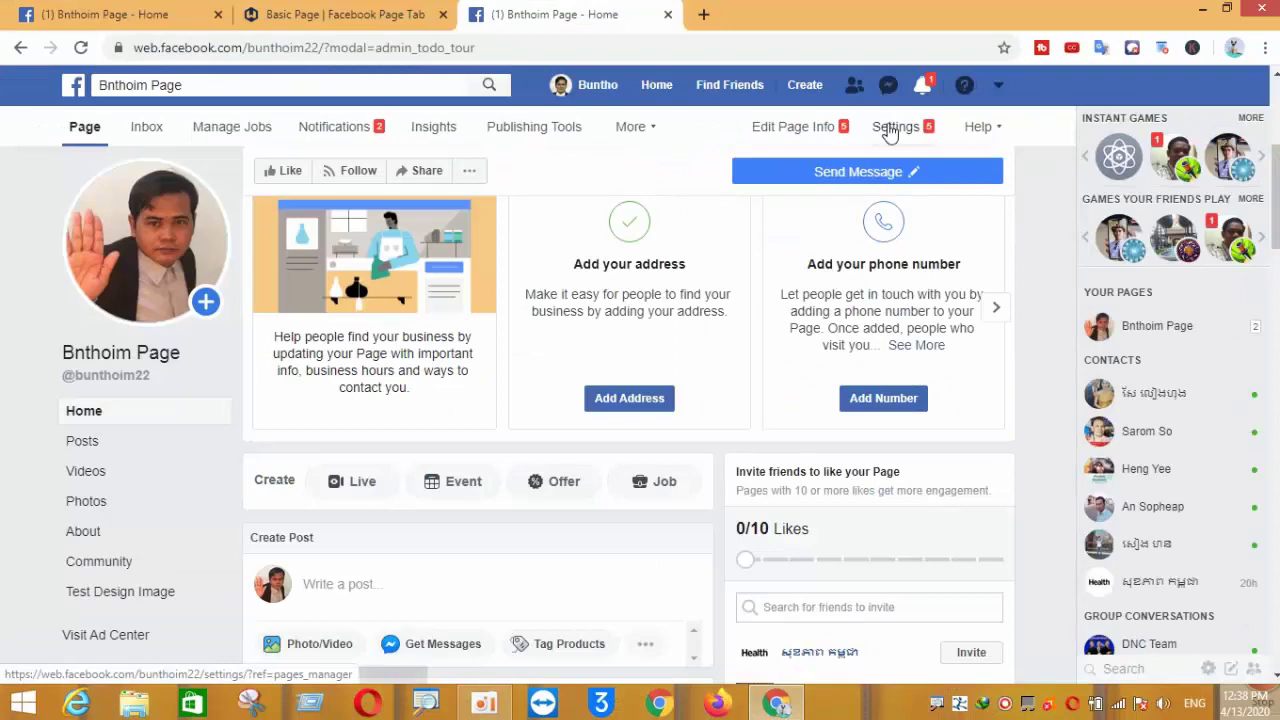
In the page's Templates and Tabs settings, move the Test Design Image tab directly below Home
left_click(891, 130)
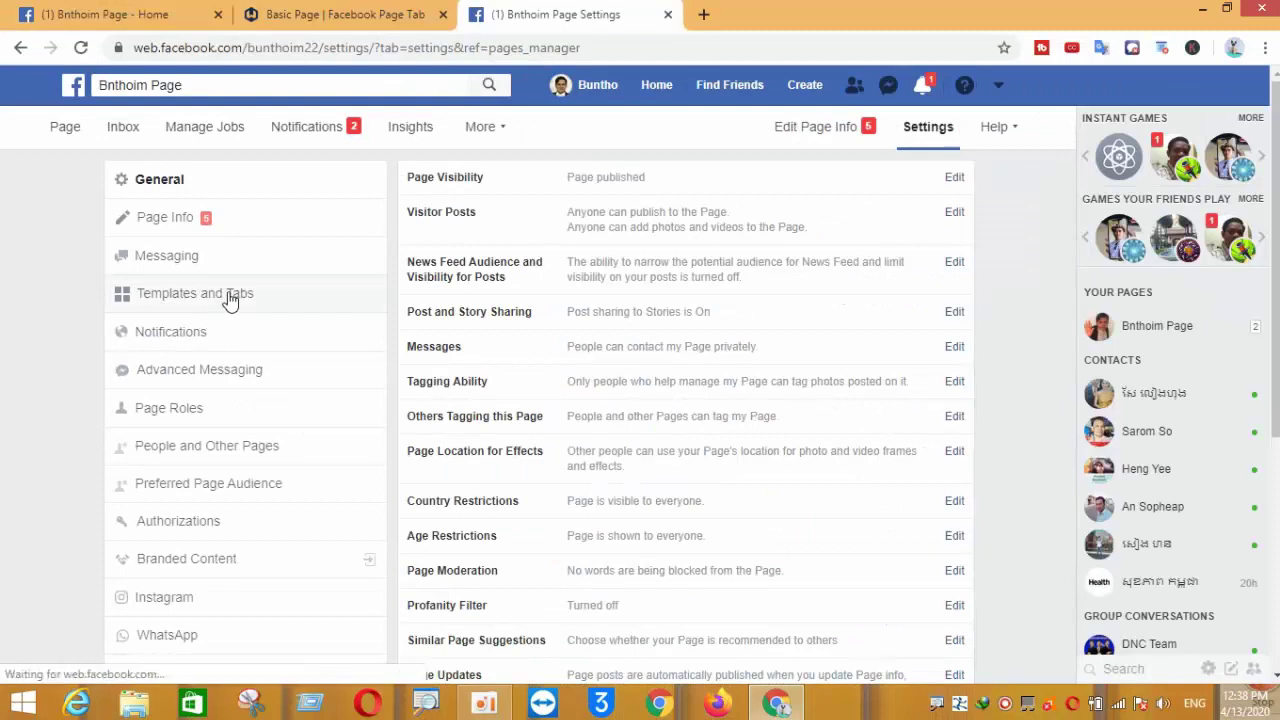
left_click(232, 298)
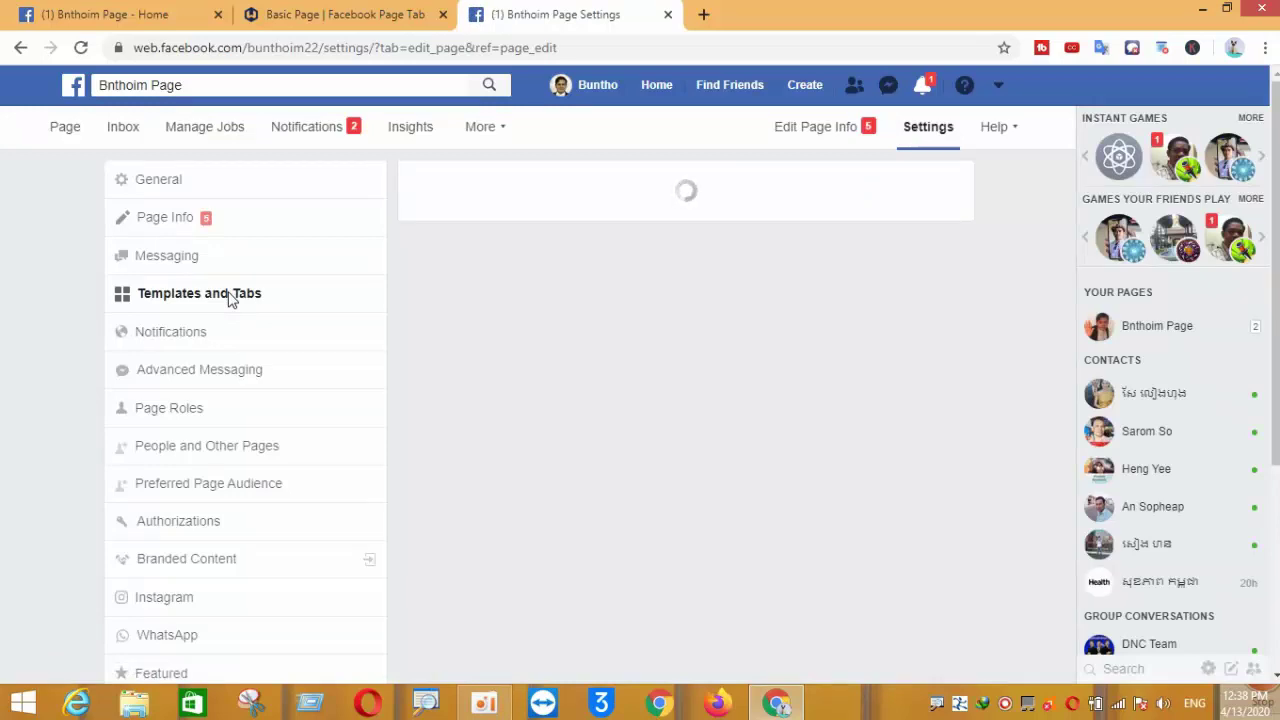
scroll(520, 375, "down", 8)
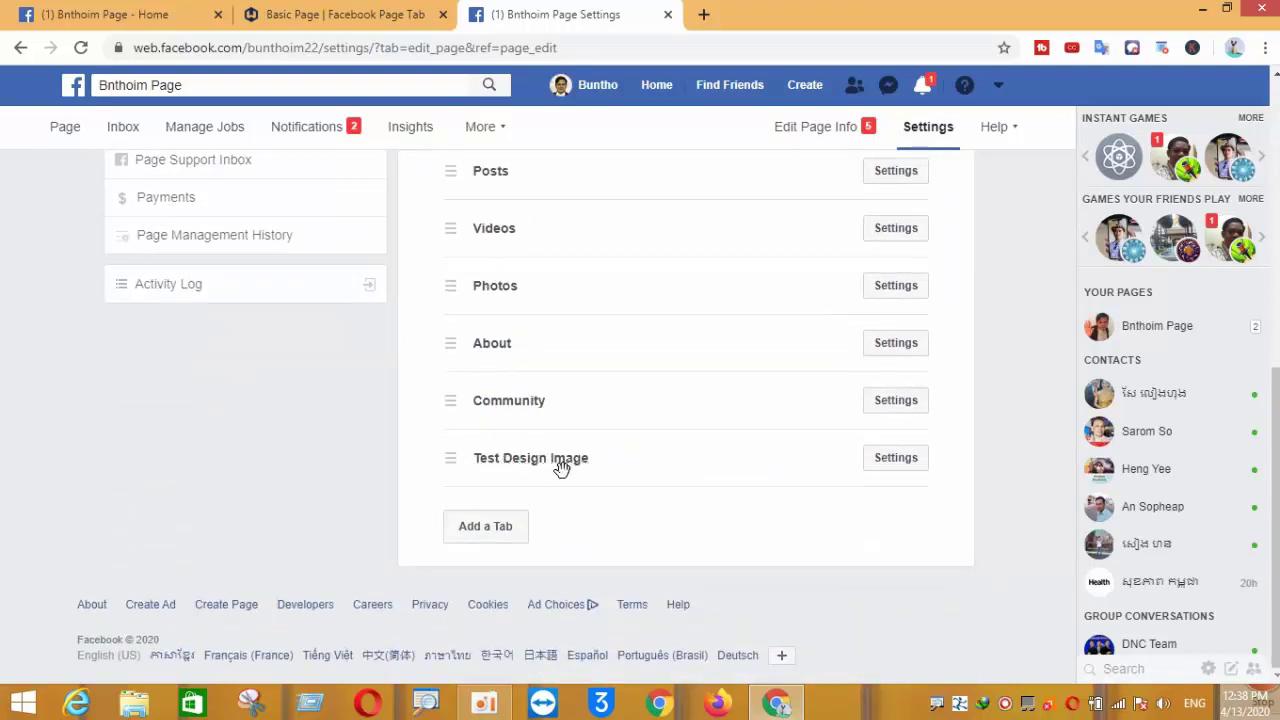
scroll(563, 466, "up", 1)
scroll(565, 470, "down", 1)
left_click_drag(563, 466, 566, 211)
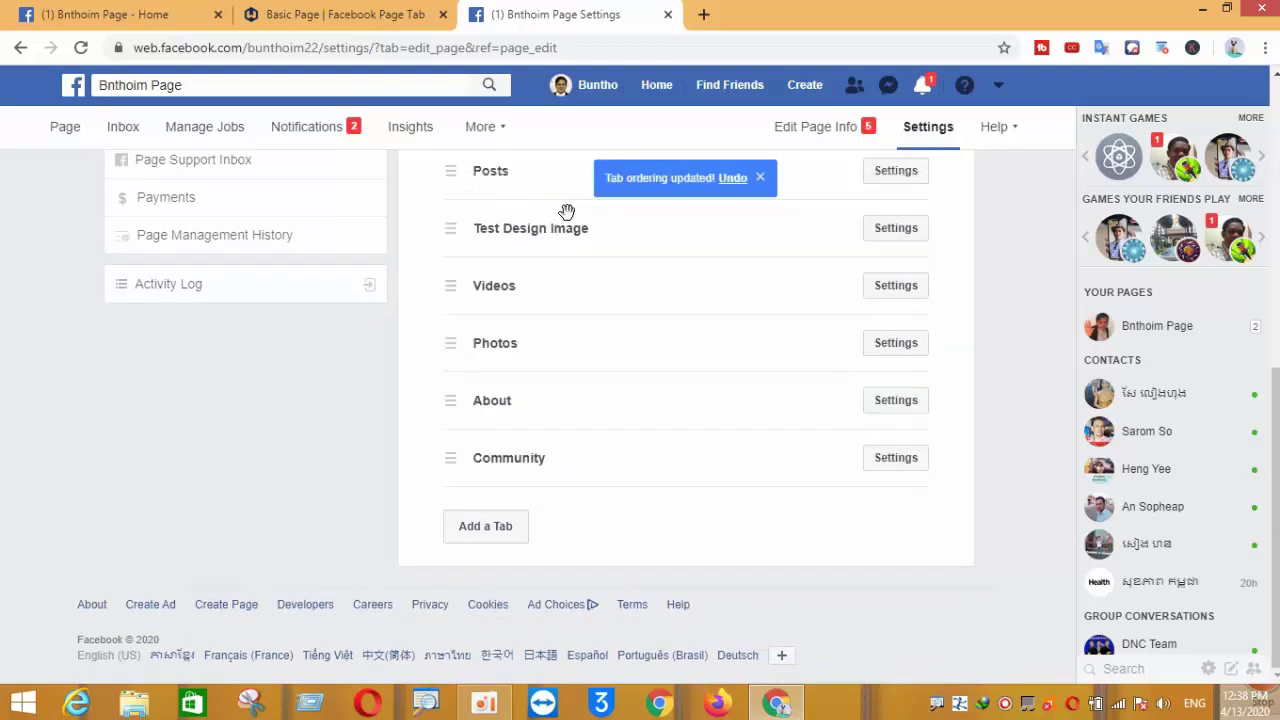
scroll(566, 211, "up", 2)
left_click_drag(560, 403, 543, 365)
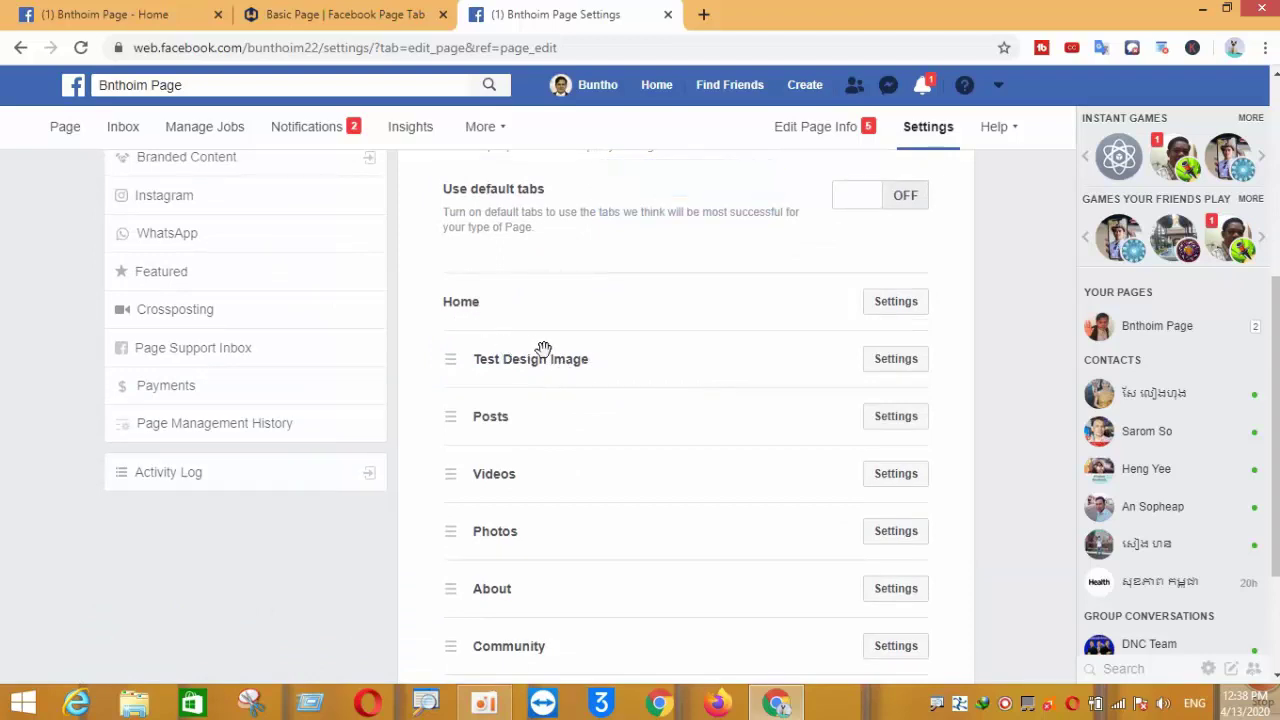
scroll(745, 303, "up", 3)
scroll(745, 303, "up", 2)
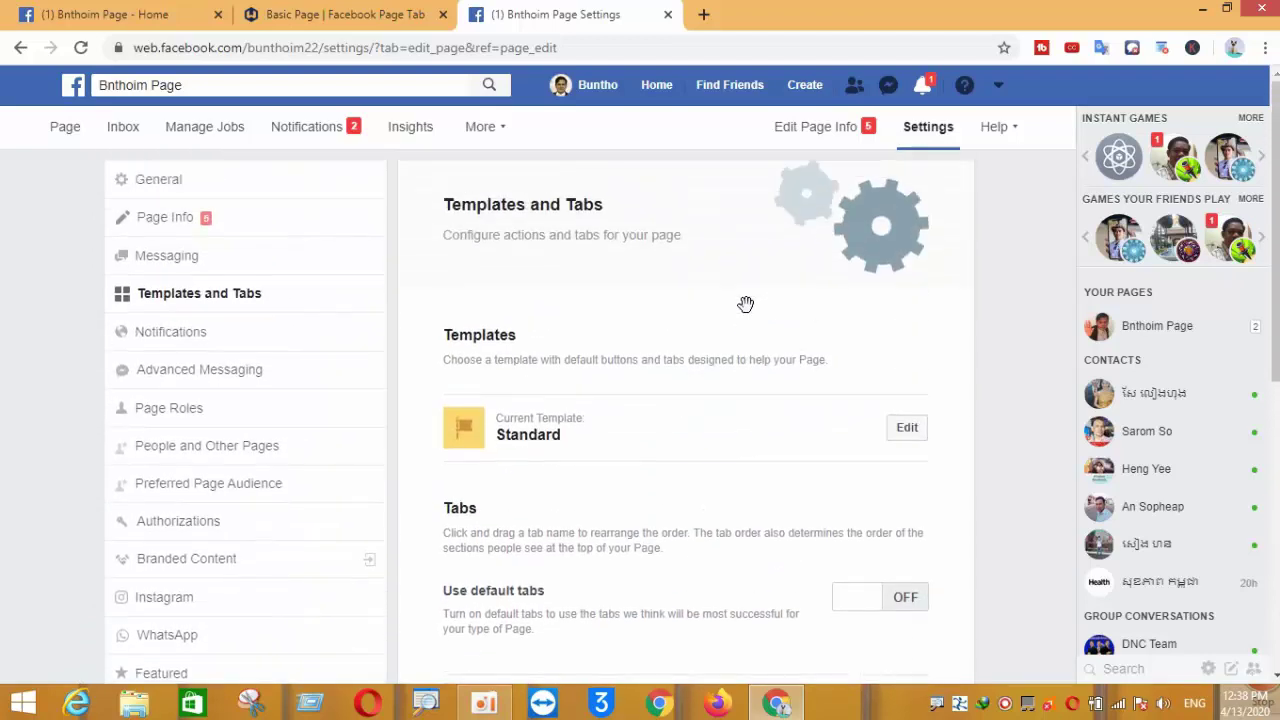
Return to the Facebook page, expand its section list and view the content of the Test Design Image tab
left_click(63, 130)
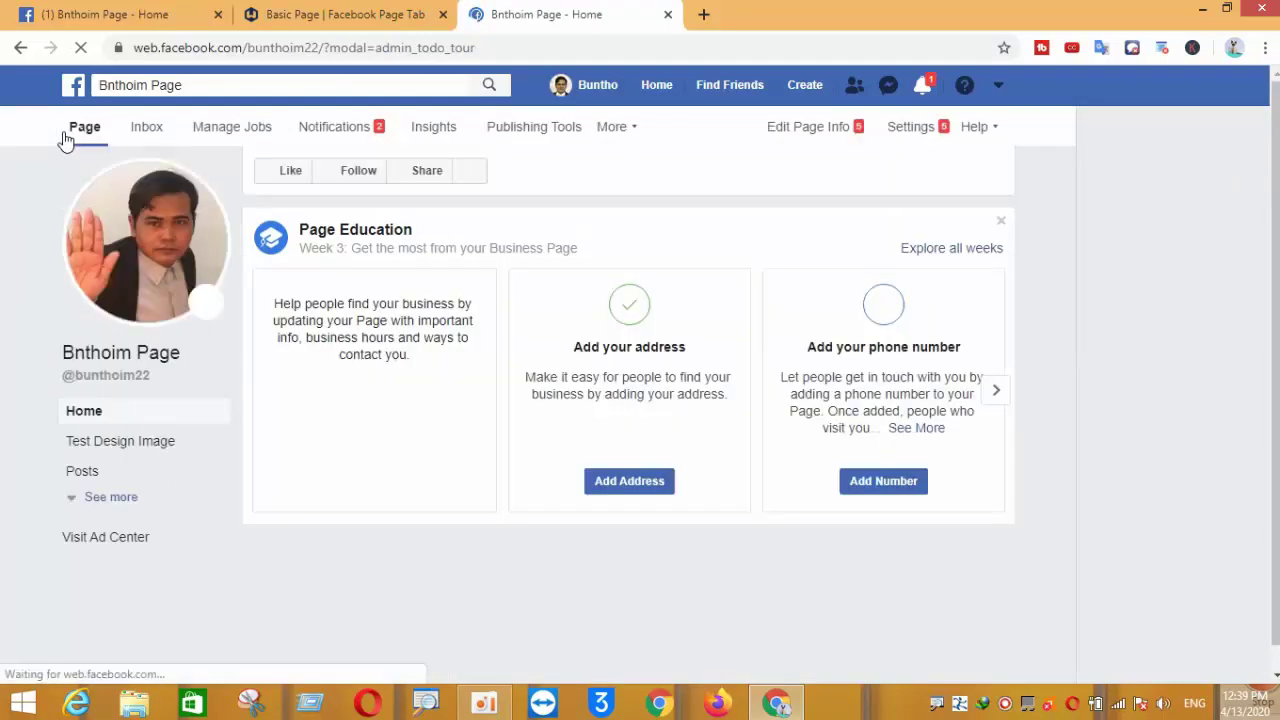
scroll(117, 342, "down", 3)
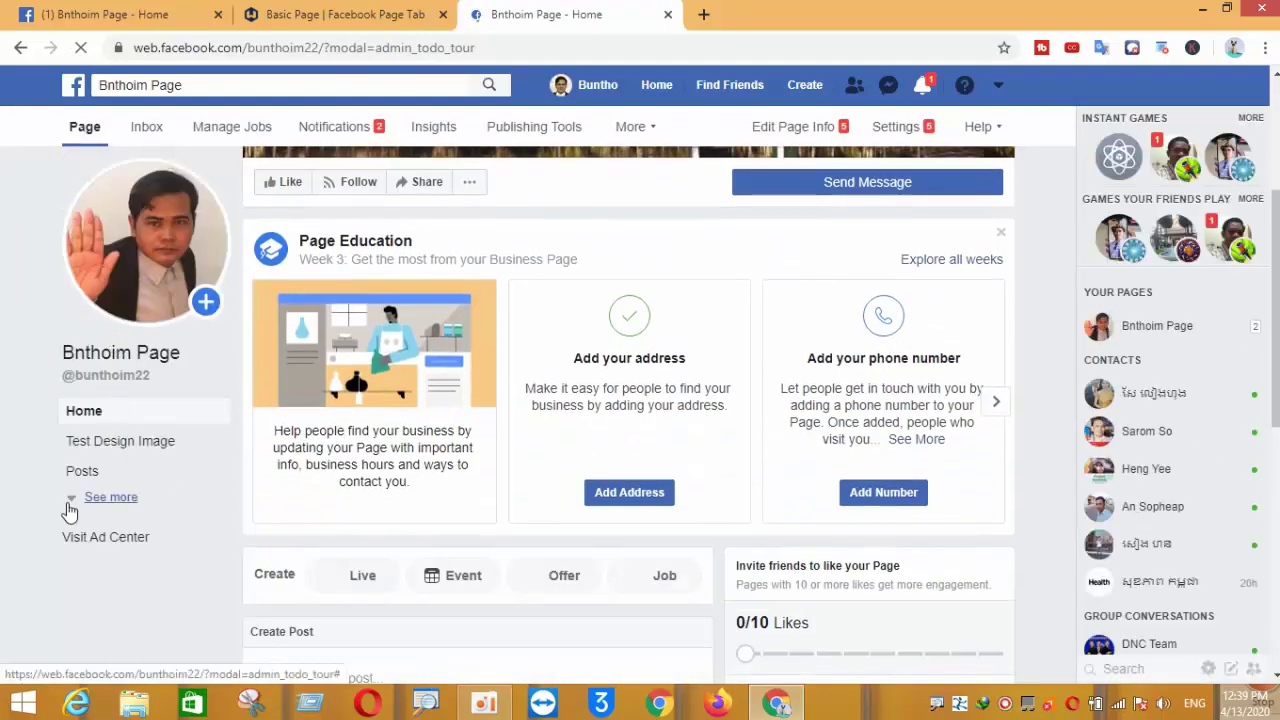
left_click(70, 497)
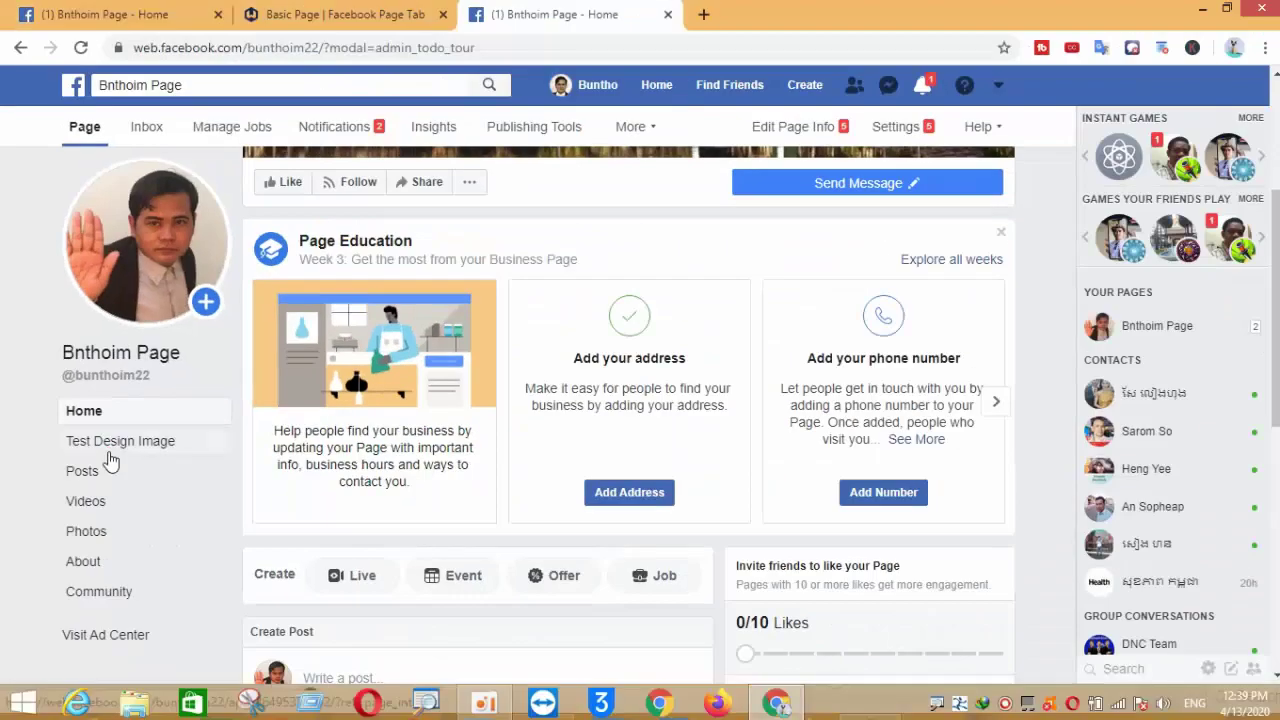
left_click(108, 453)
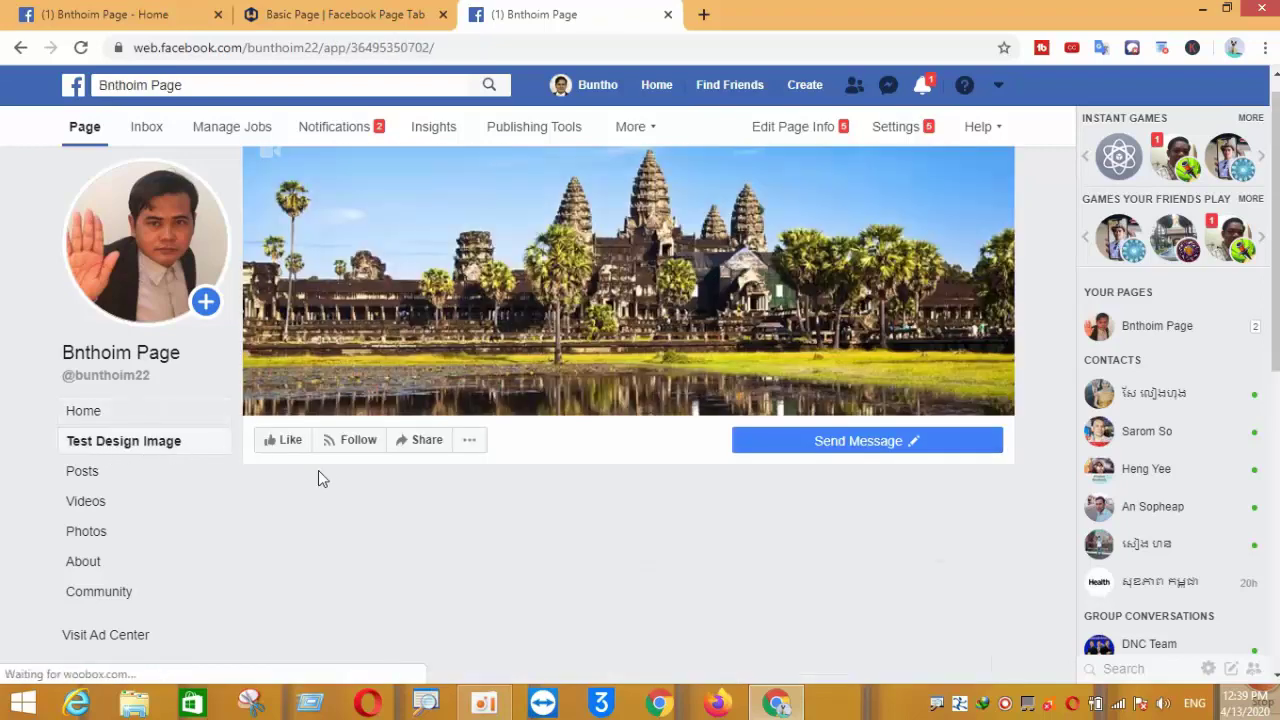
scroll(360, 467, "down", 1)
scroll(500, 416, "down", 1)
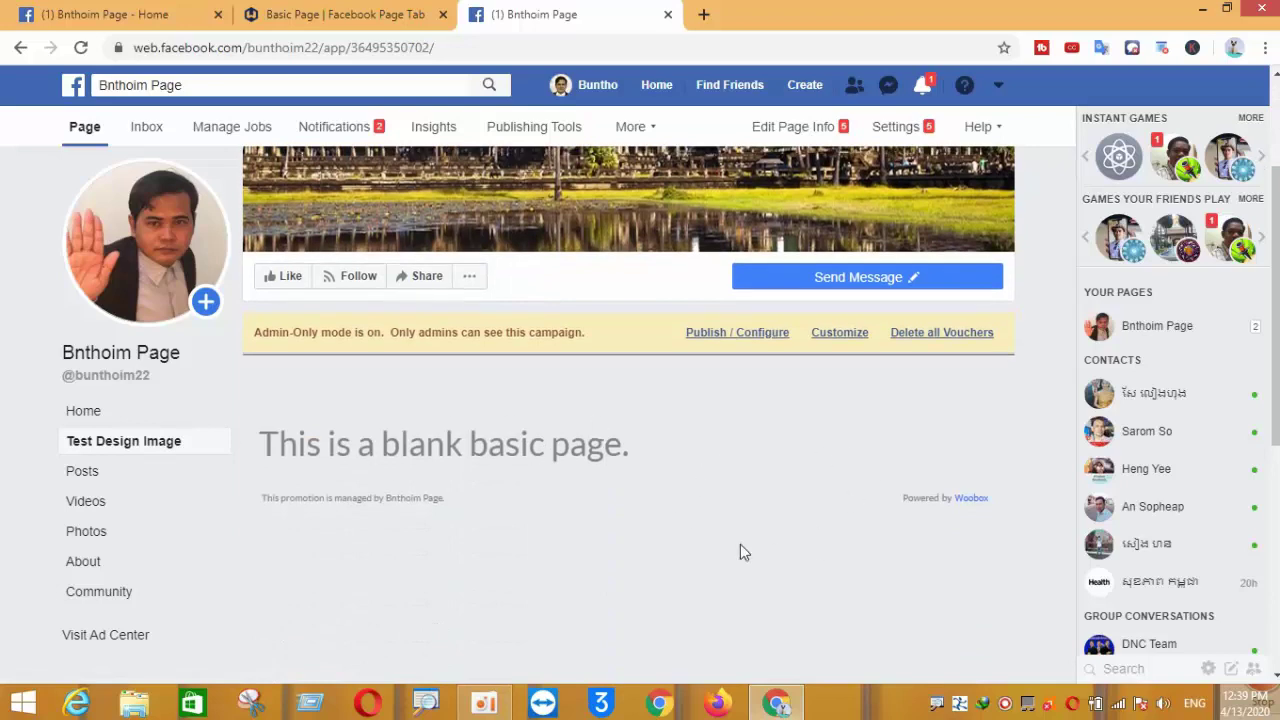
Switch back to Woobox and open the campaign's Entry page for customizing
left_click(343, 14)
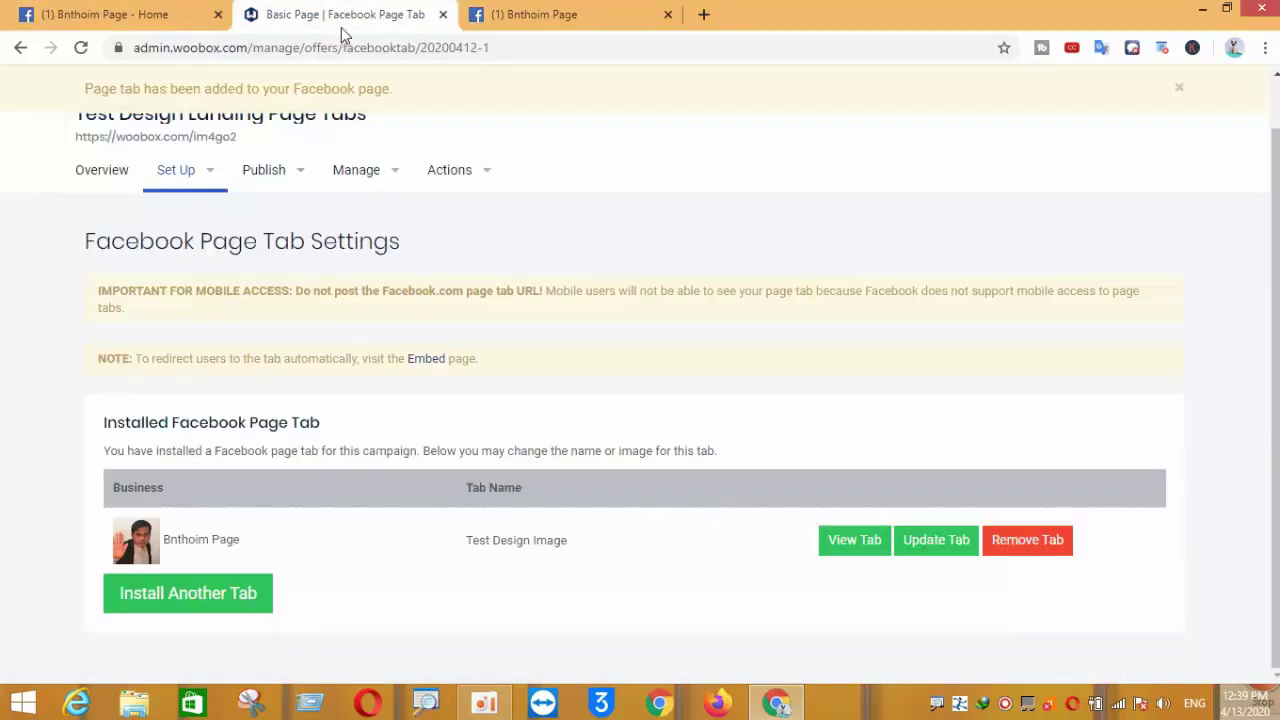
scroll(335, 240, "up", 1)
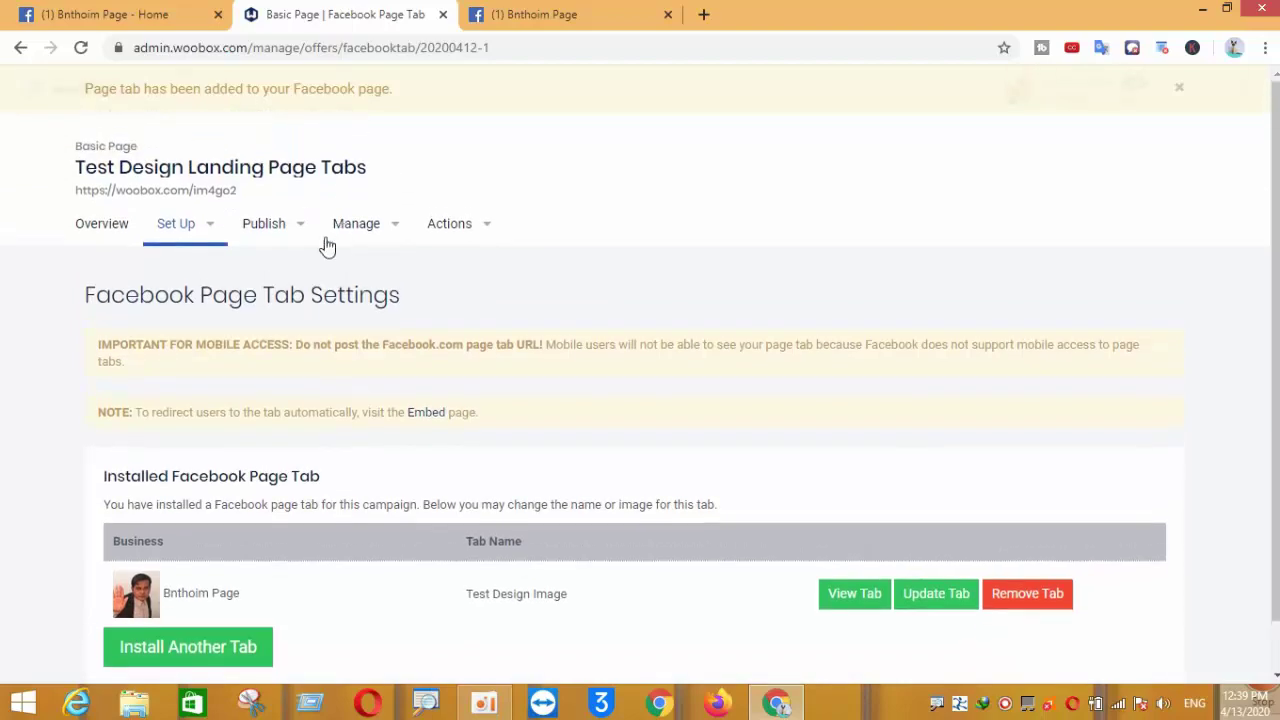
left_click(211, 228)
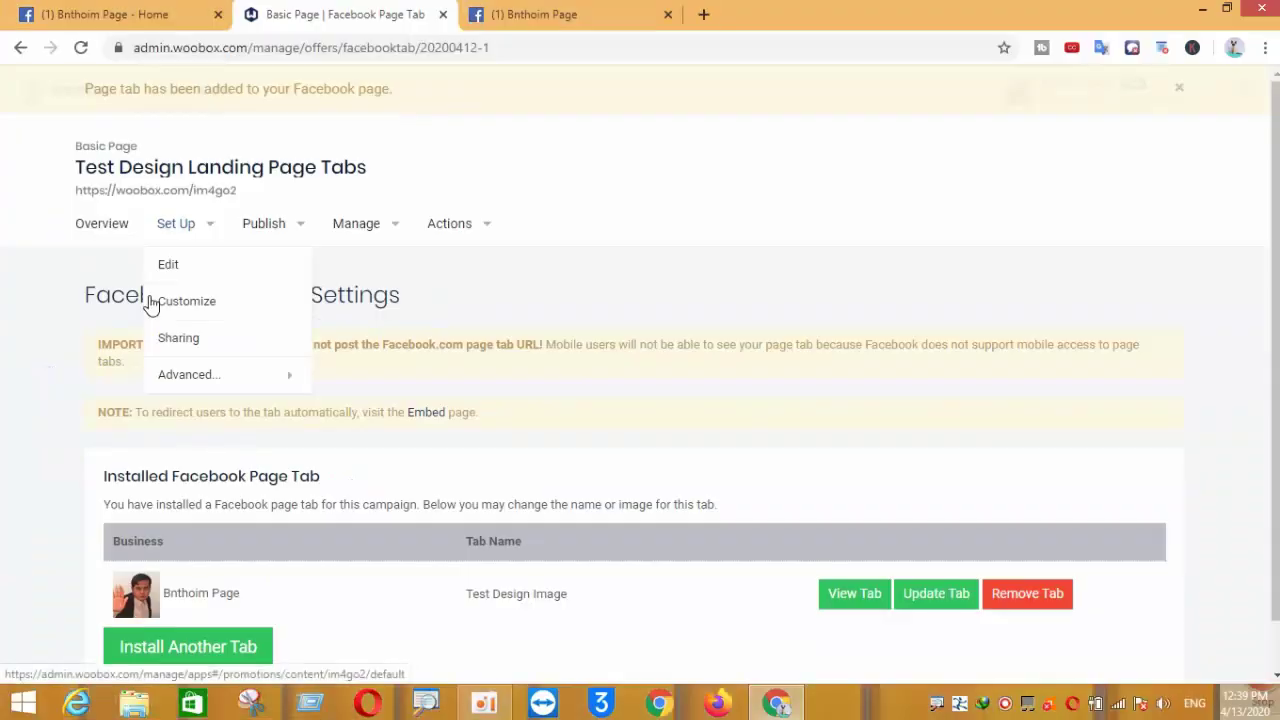
left_click(222, 370)
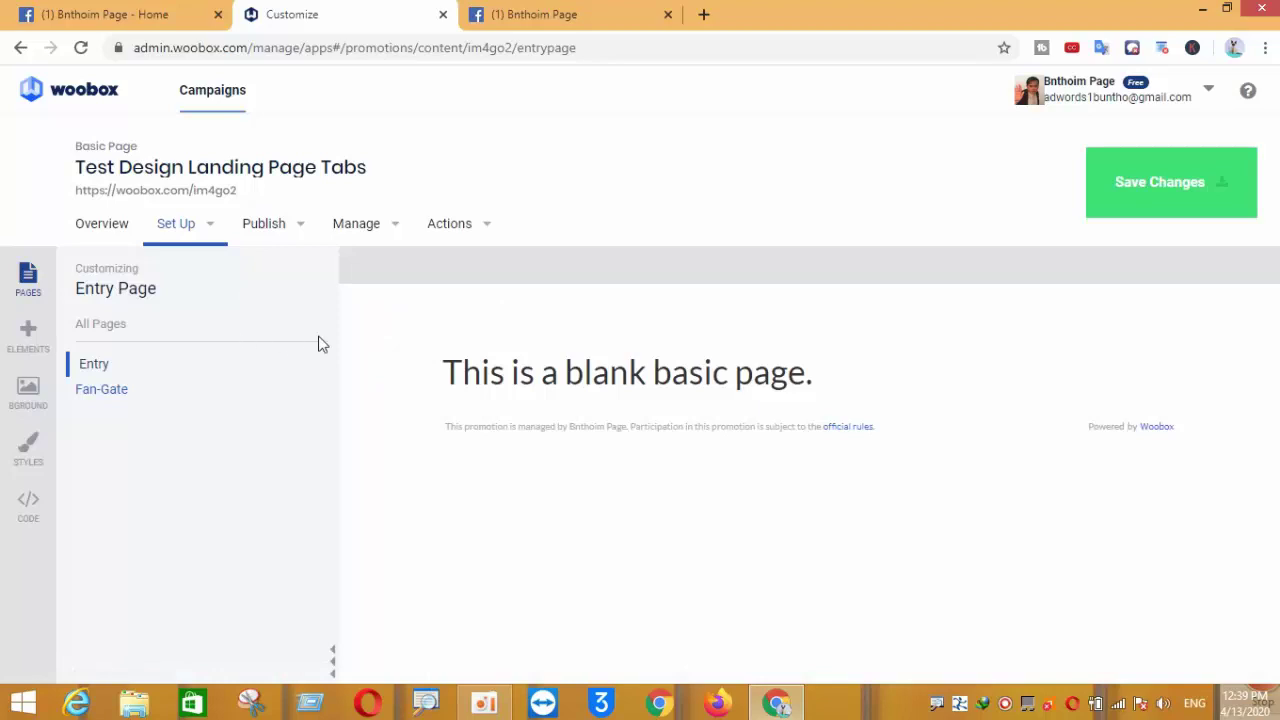
Try a pink zigzag pattern behind the "This is a blank basic page." text element and reset its background to transparent
left_click(645, 372)
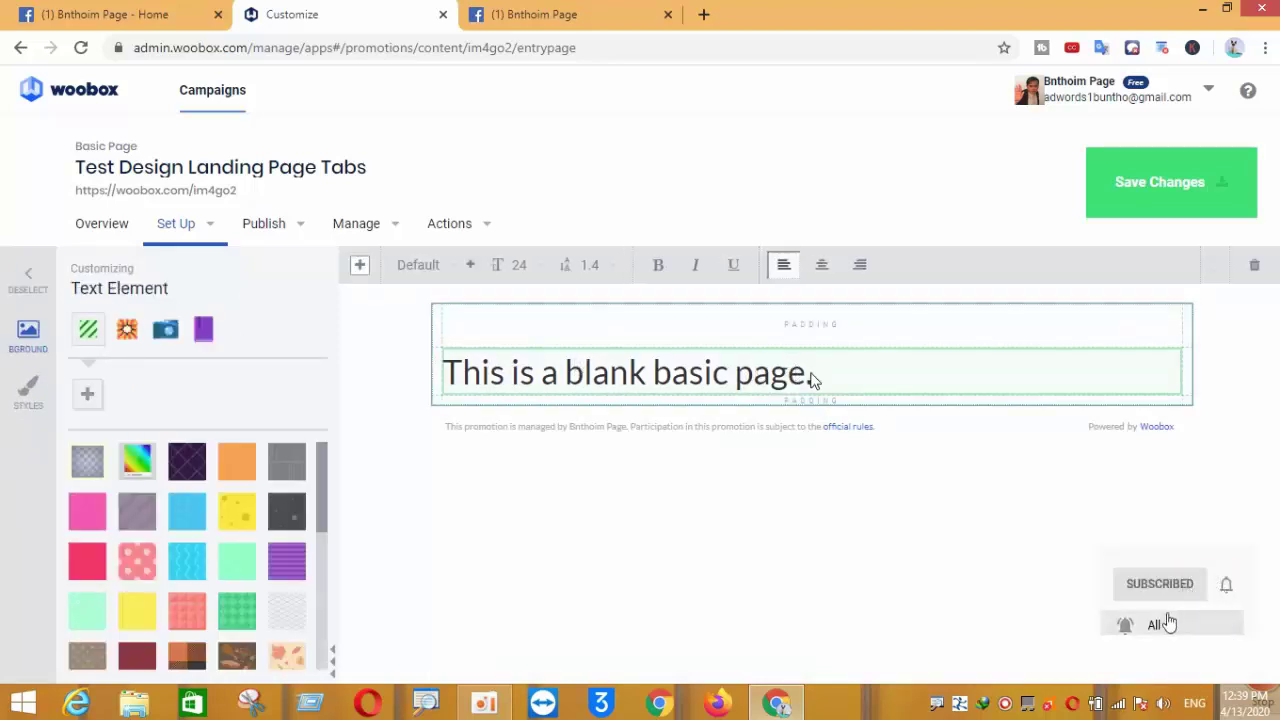
left_click(808, 375)
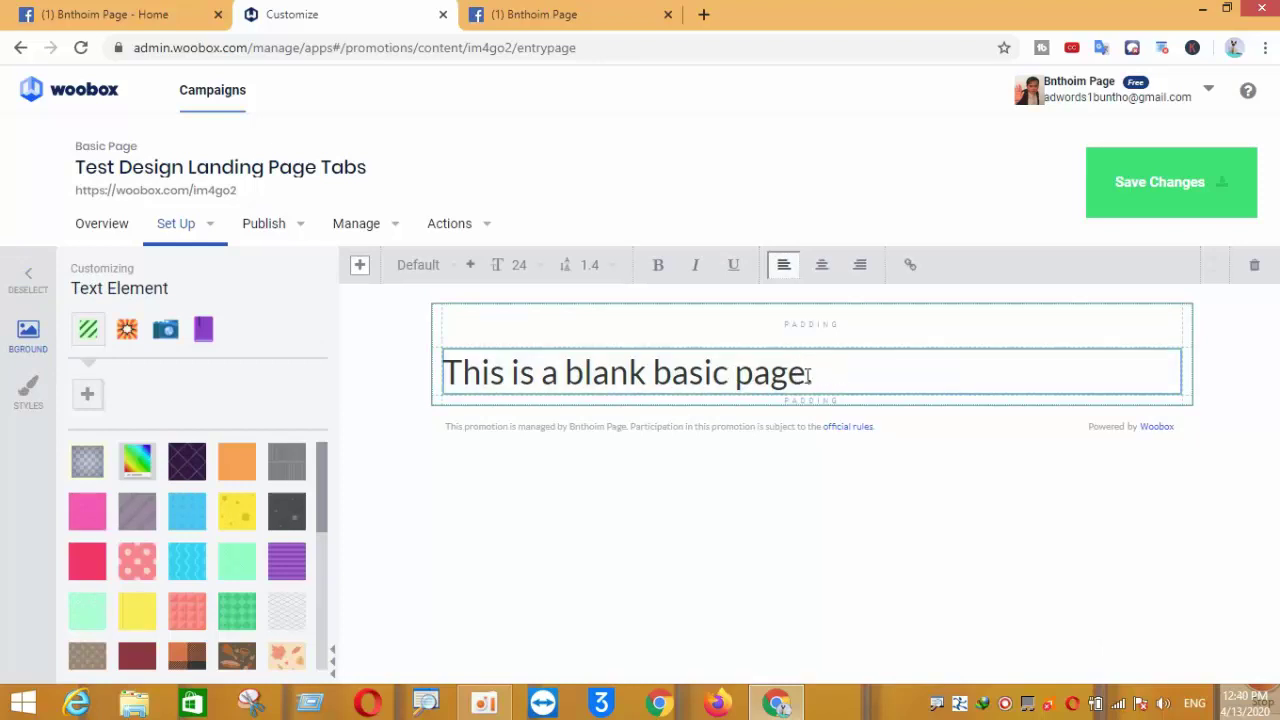
left_click_drag(826, 375, 343, 386)
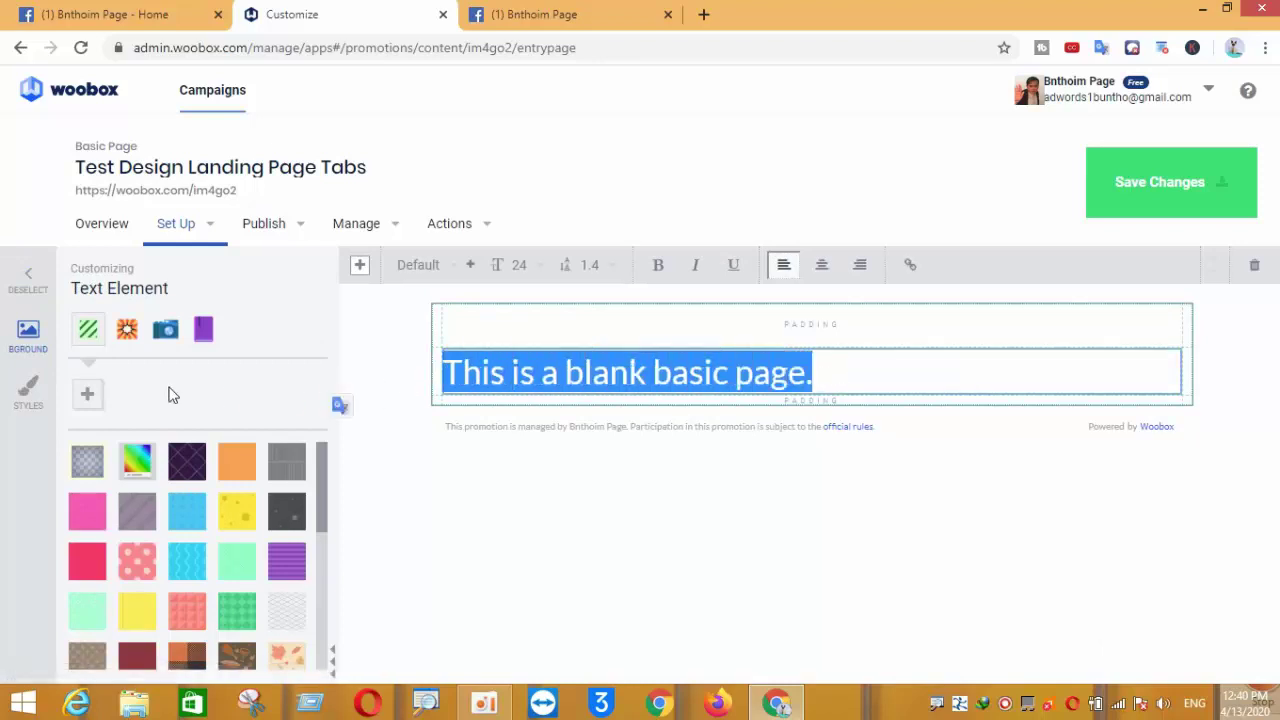
left_click(97, 514)
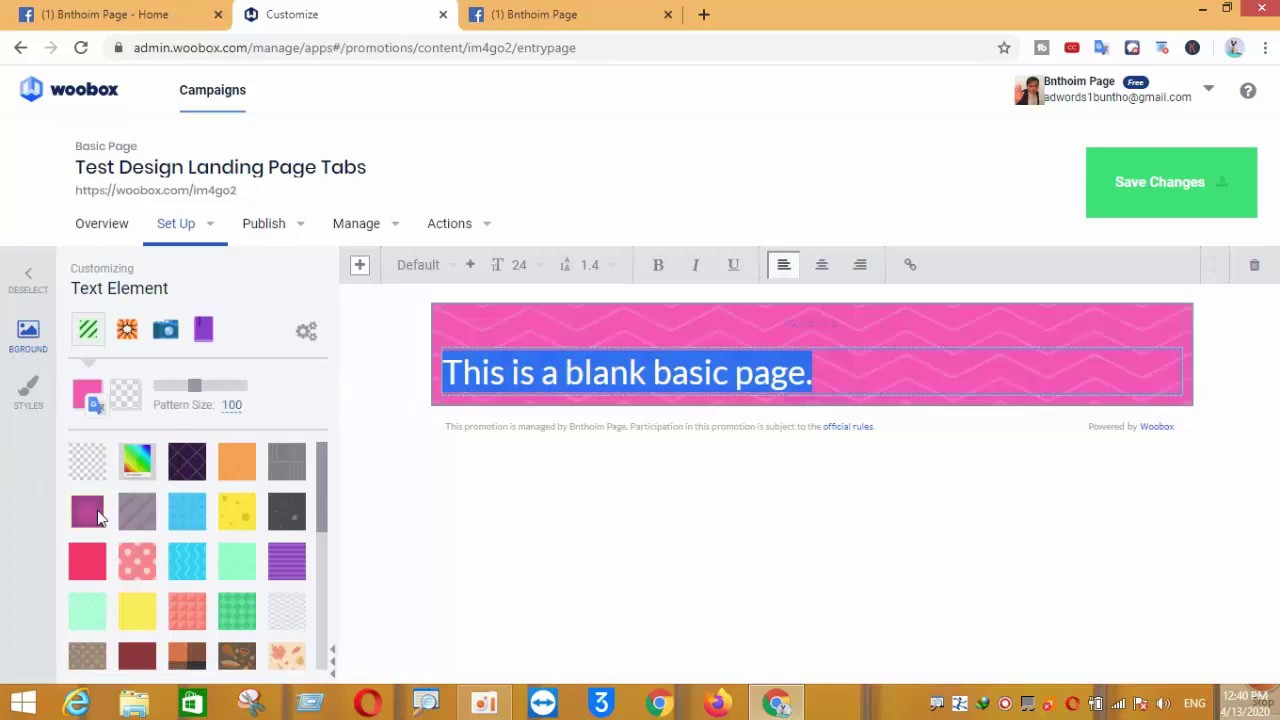
left_click(87, 465)
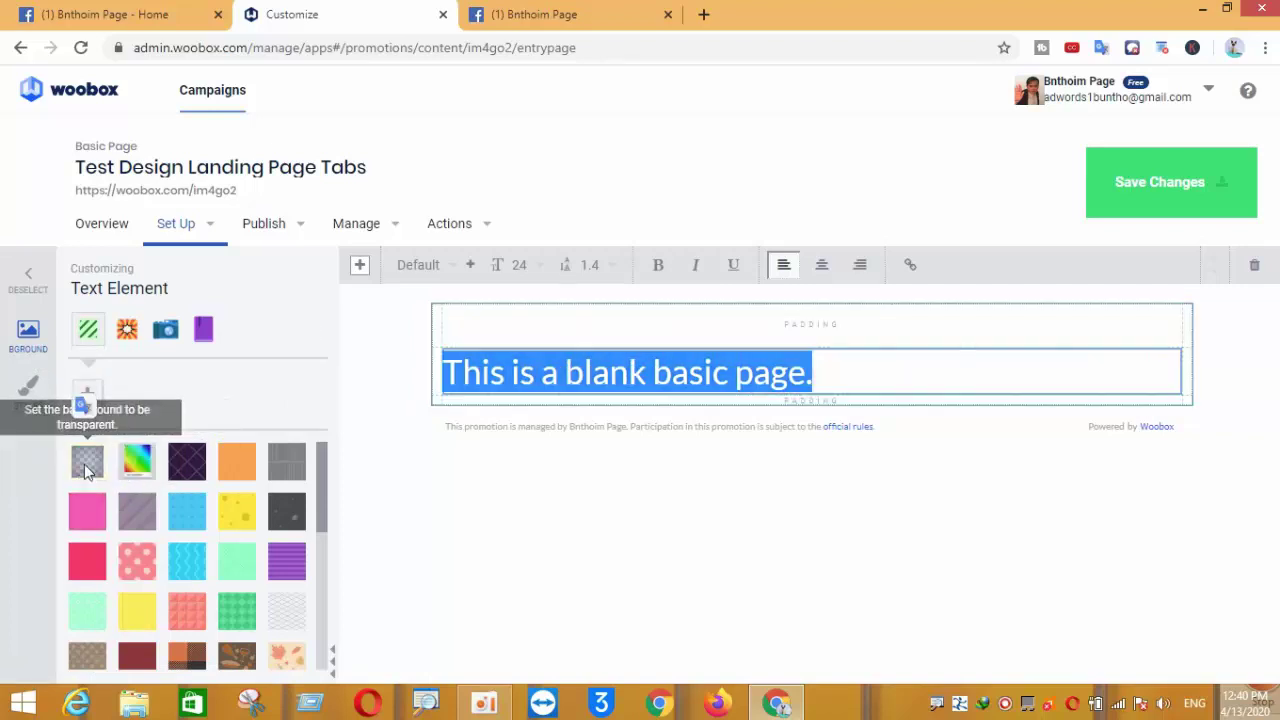
Deselect the text element and look through the element types available for the Entry page
left_click(29, 284)
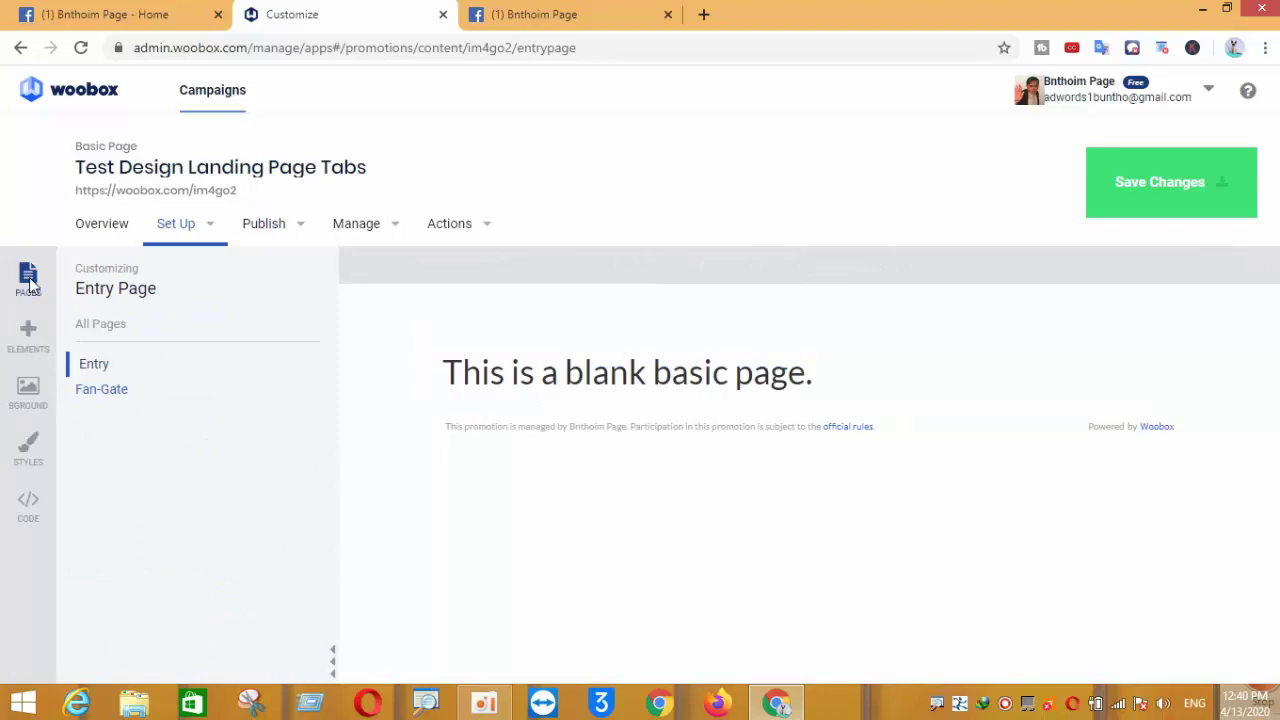
left_click(28, 343)
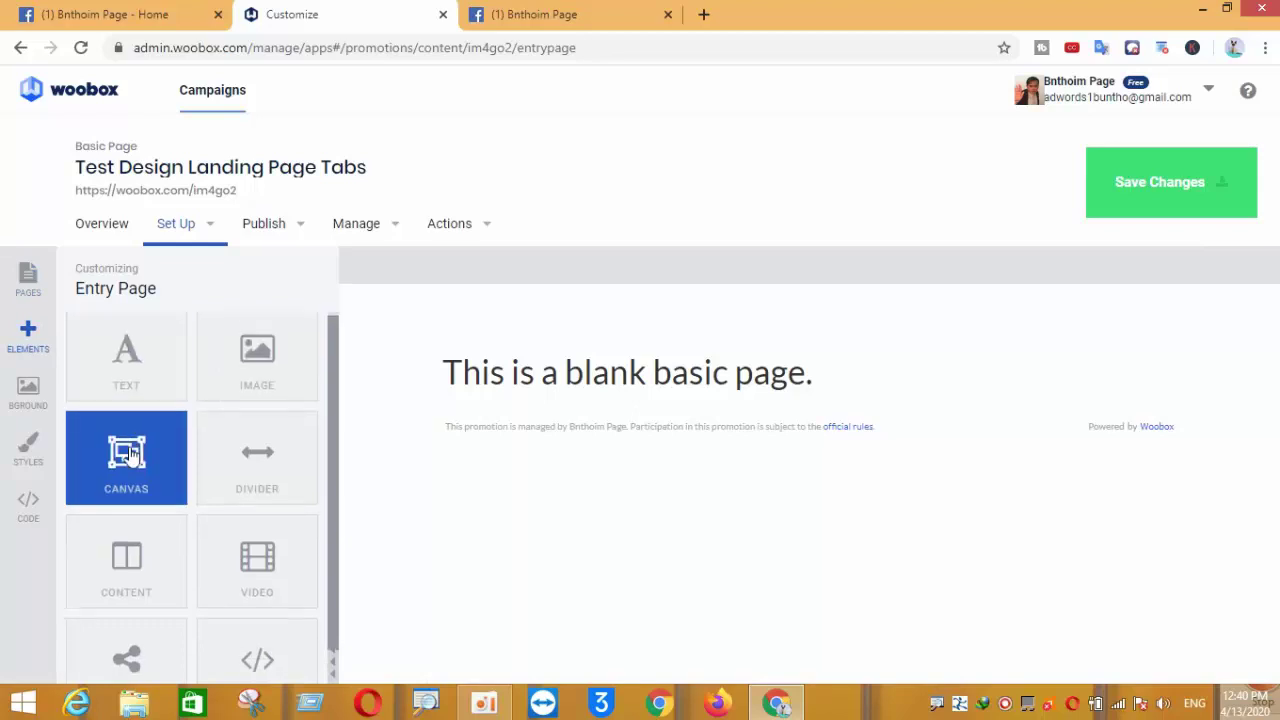
scroll(128, 520, "down", 1)
scroll(134, 391, "up", 1)
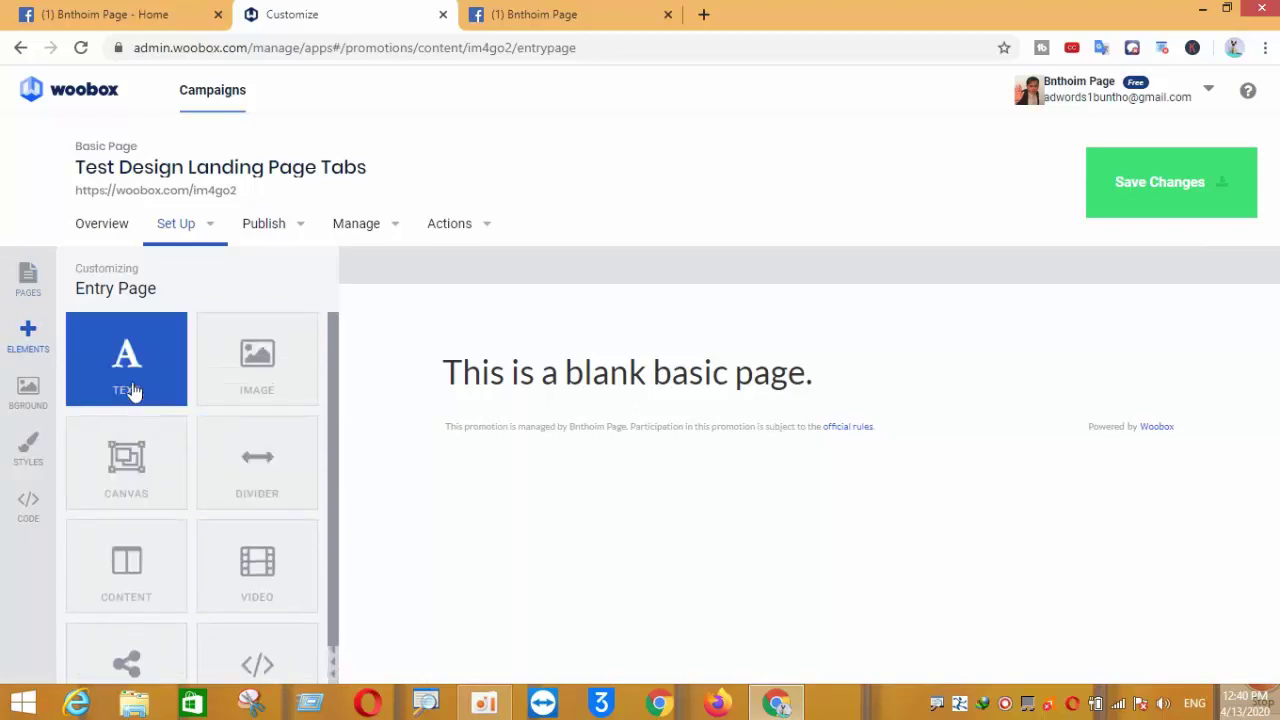
Add an image element above the "This is a blank basic page." text on the Entry page
left_click(258, 381)
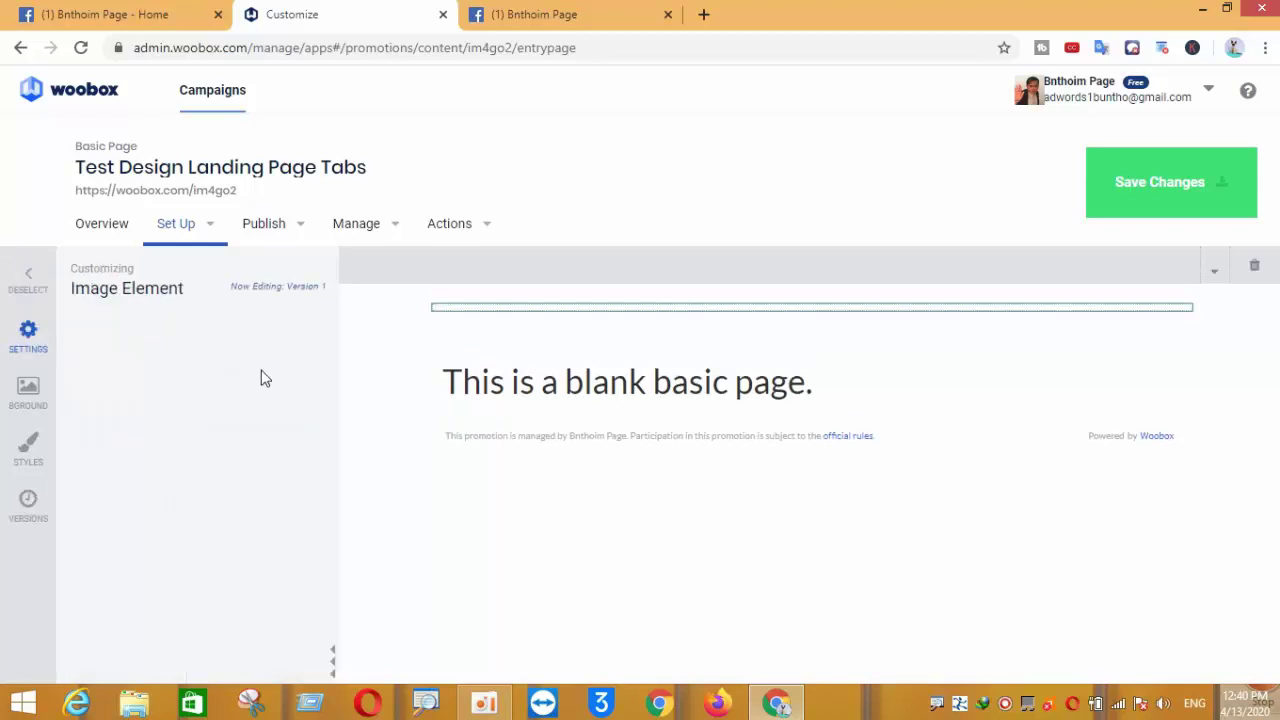
scroll(480, 418, "down", 2)
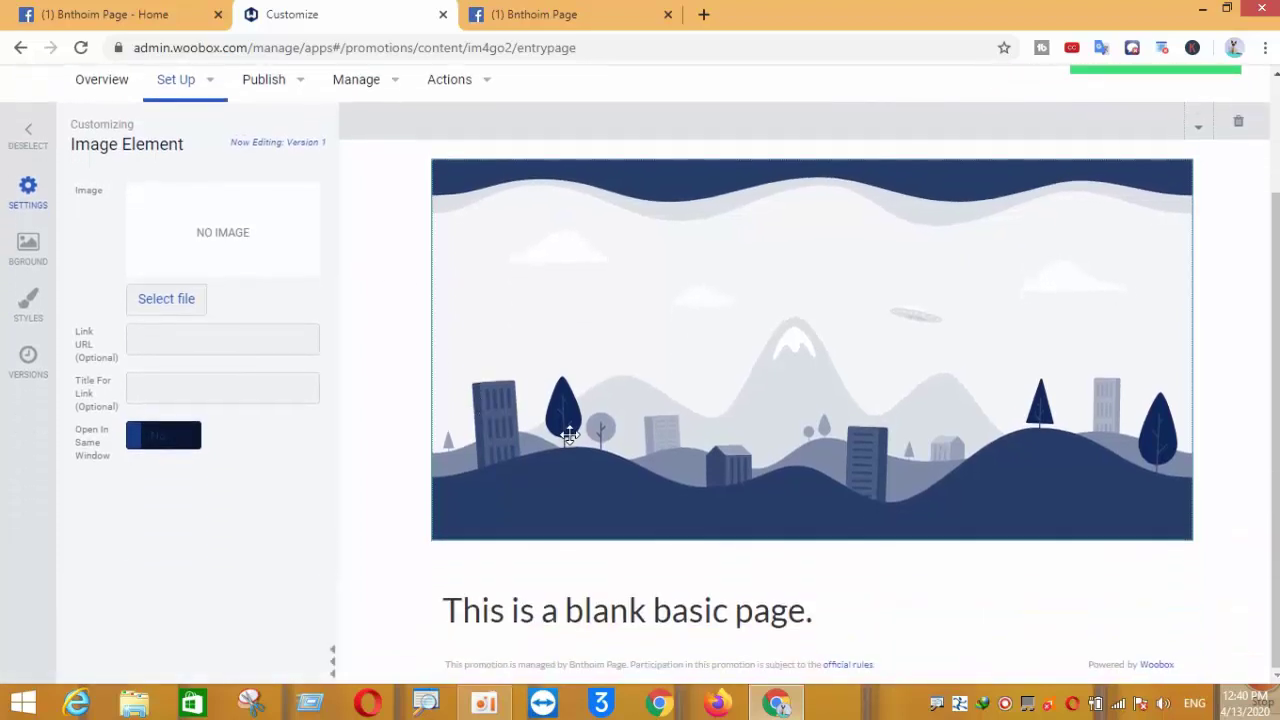
scroll(571, 434, "up", 2)
scroll(571, 434, "down", 2)
scroll(571, 434, "up", 2)
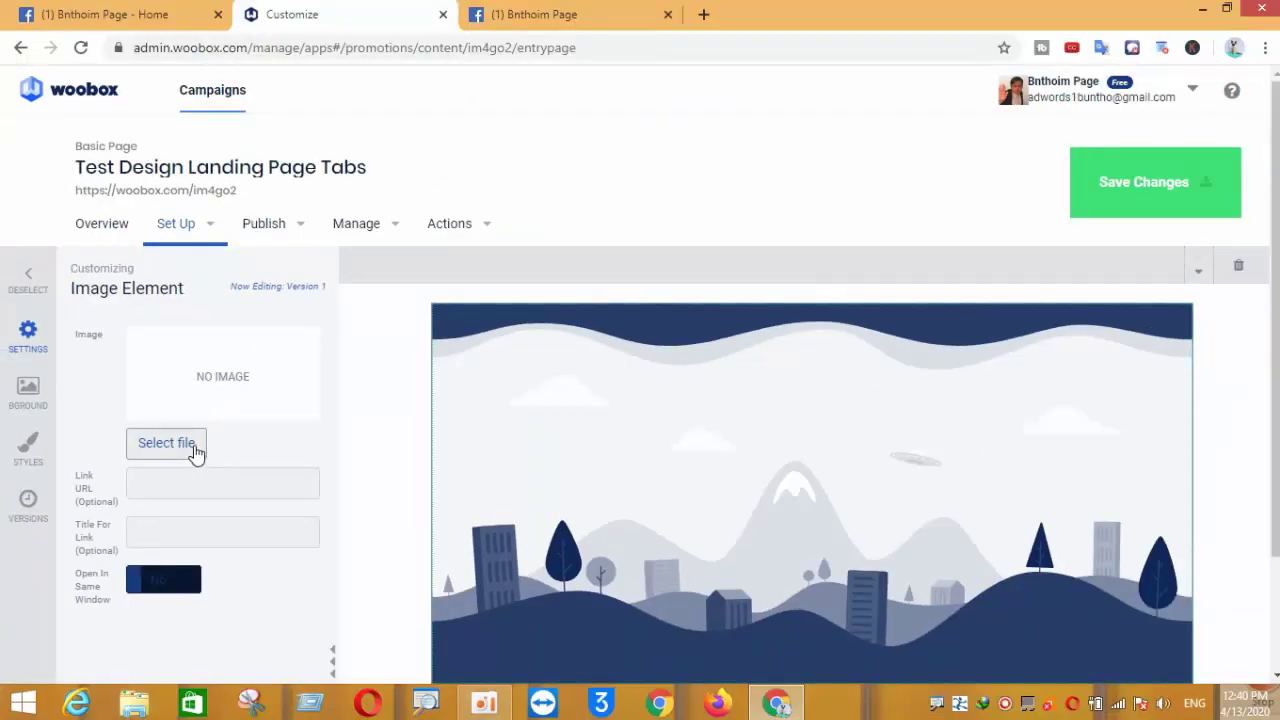
Load 141493-apps-feature-amazing-photoshop-artists-image1-ot3rpelje4 from Downloads into the image element and apply it to the page
left_click(194, 445)
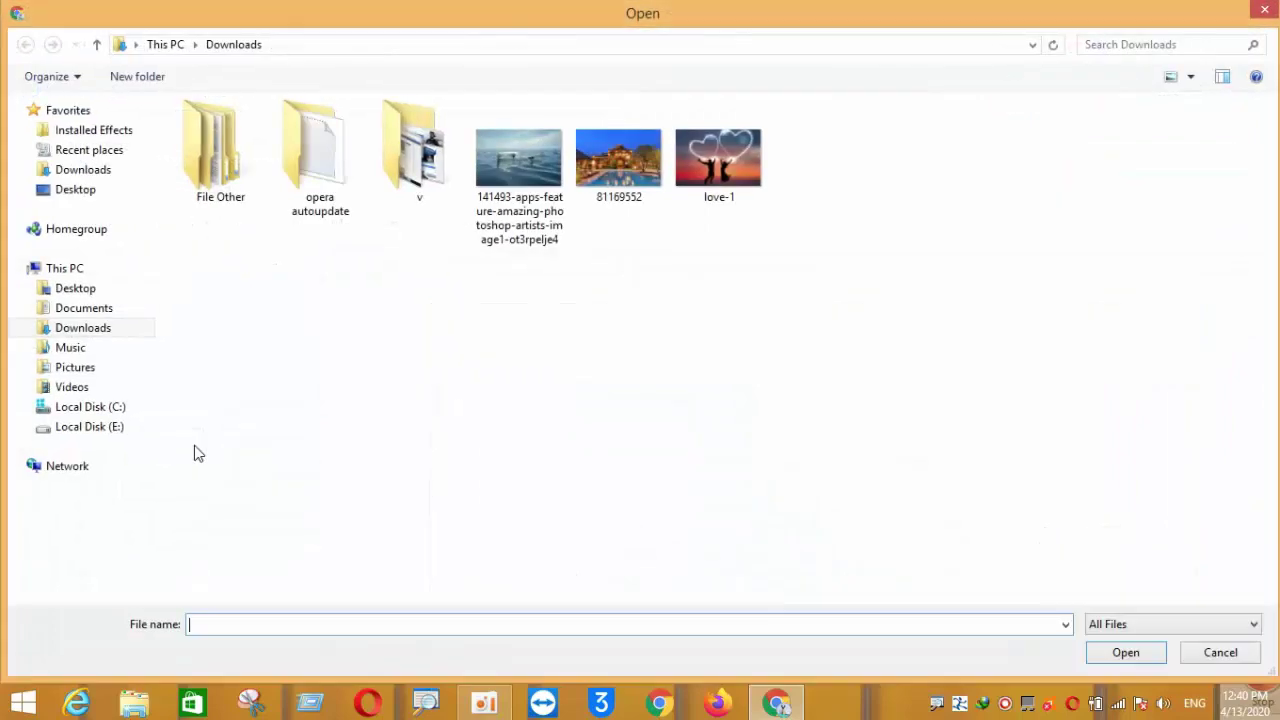
double_click(525, 195)
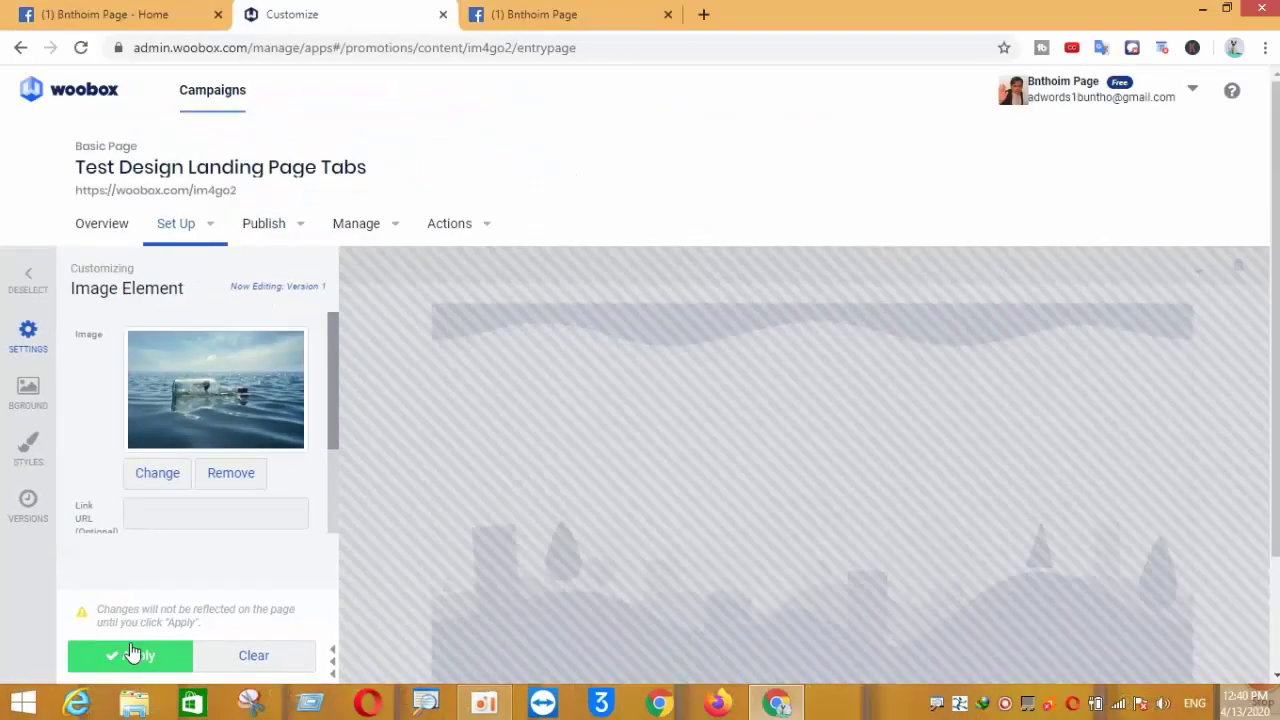
left_click(204, 625)
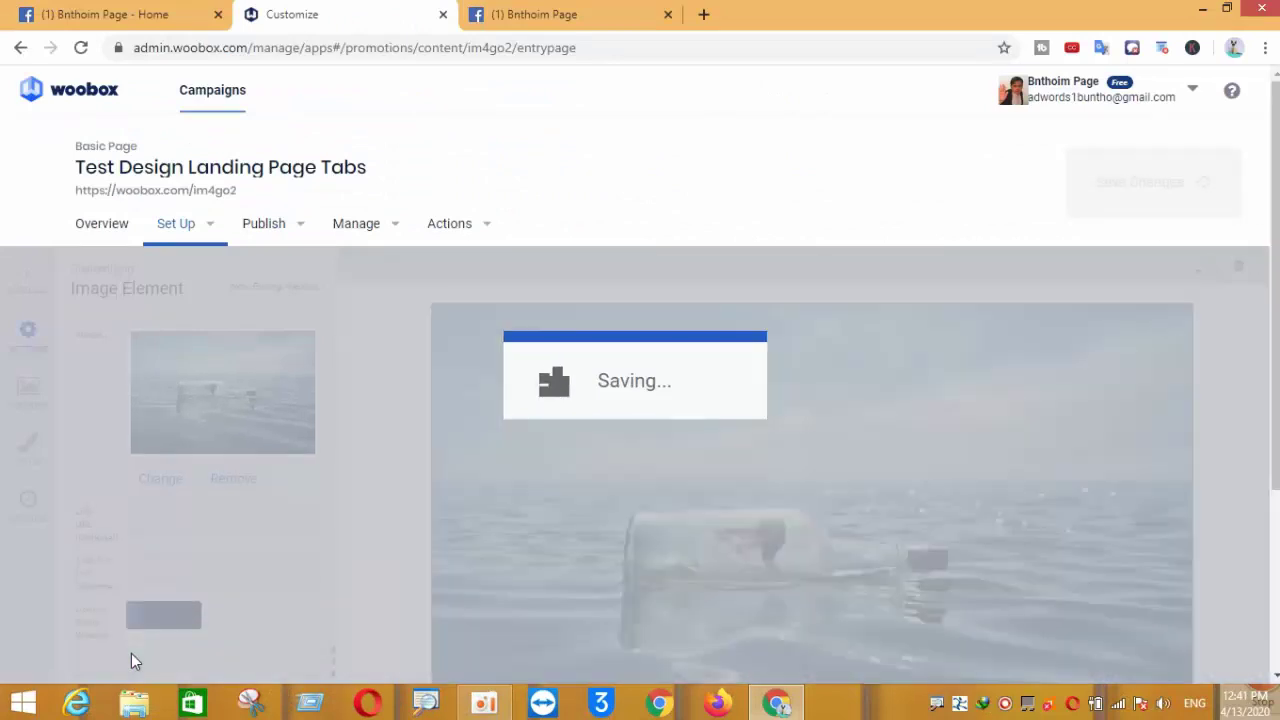
scroll(557, 569, "down", 3)
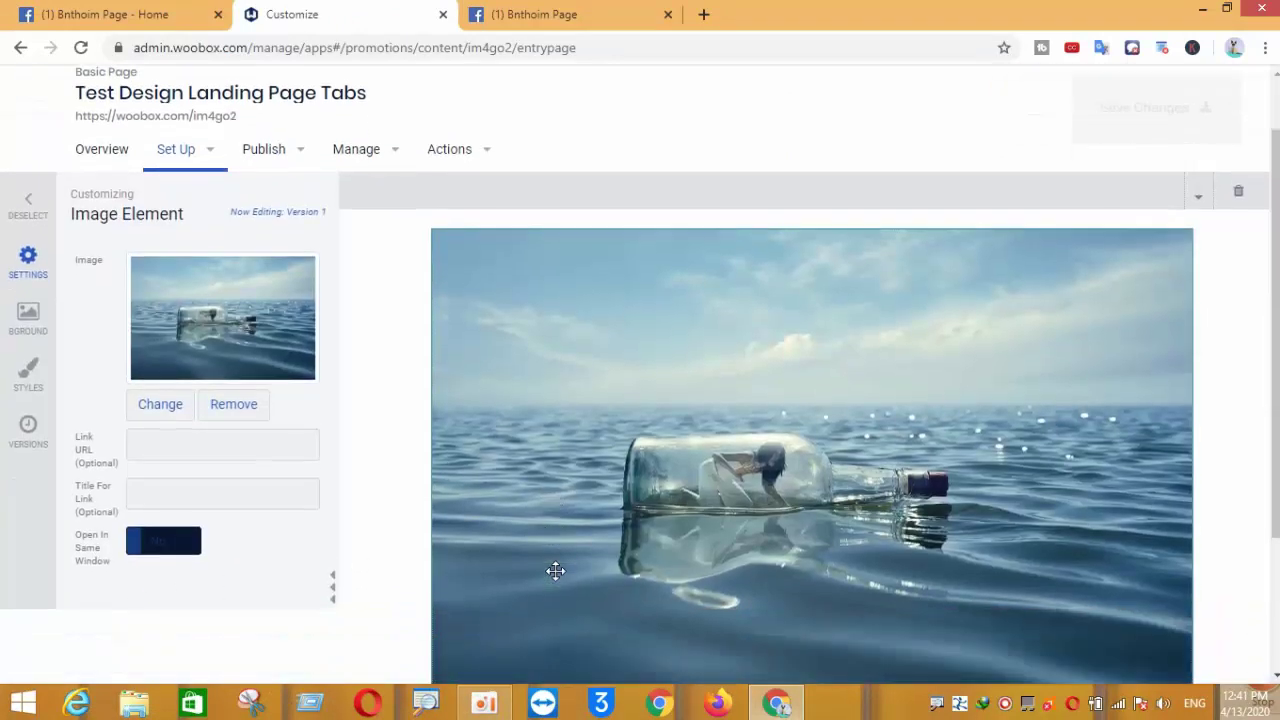
scroll(569, 569, "up", 3)
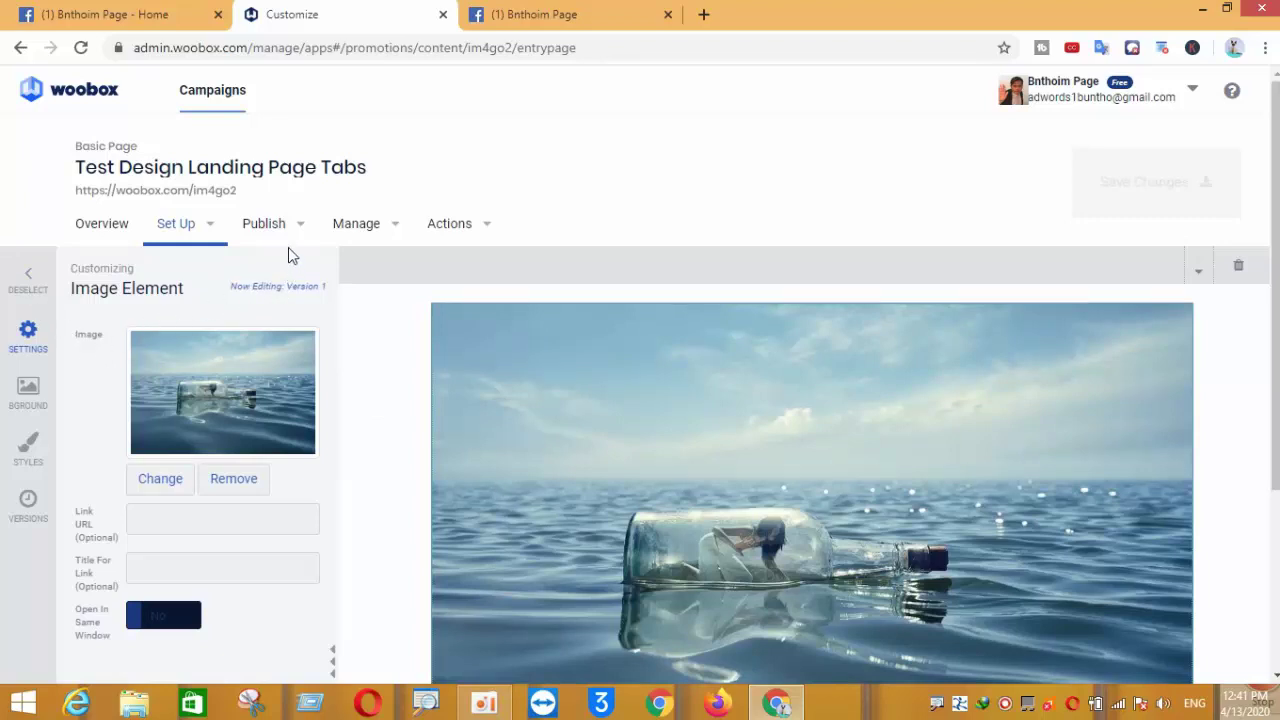
Deselect the bottle image and add a second image element above it on the Entry page
left_click(30, 292)
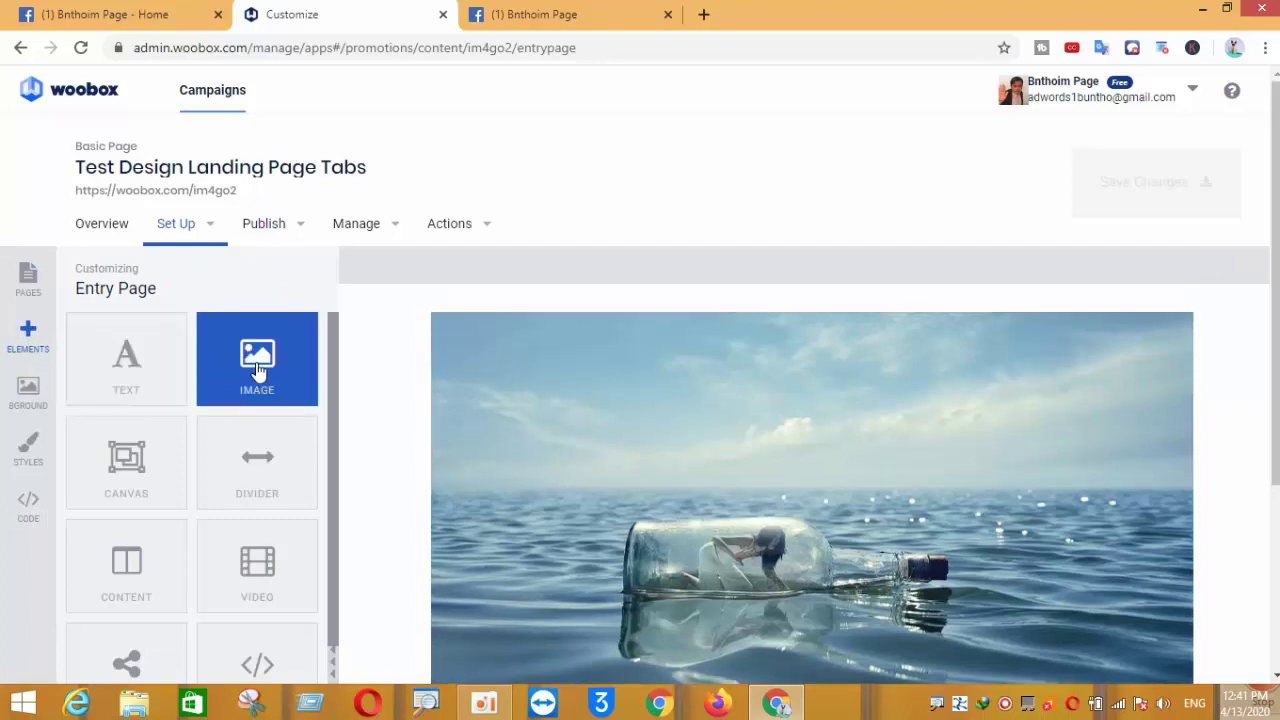
left_click(257, 370)
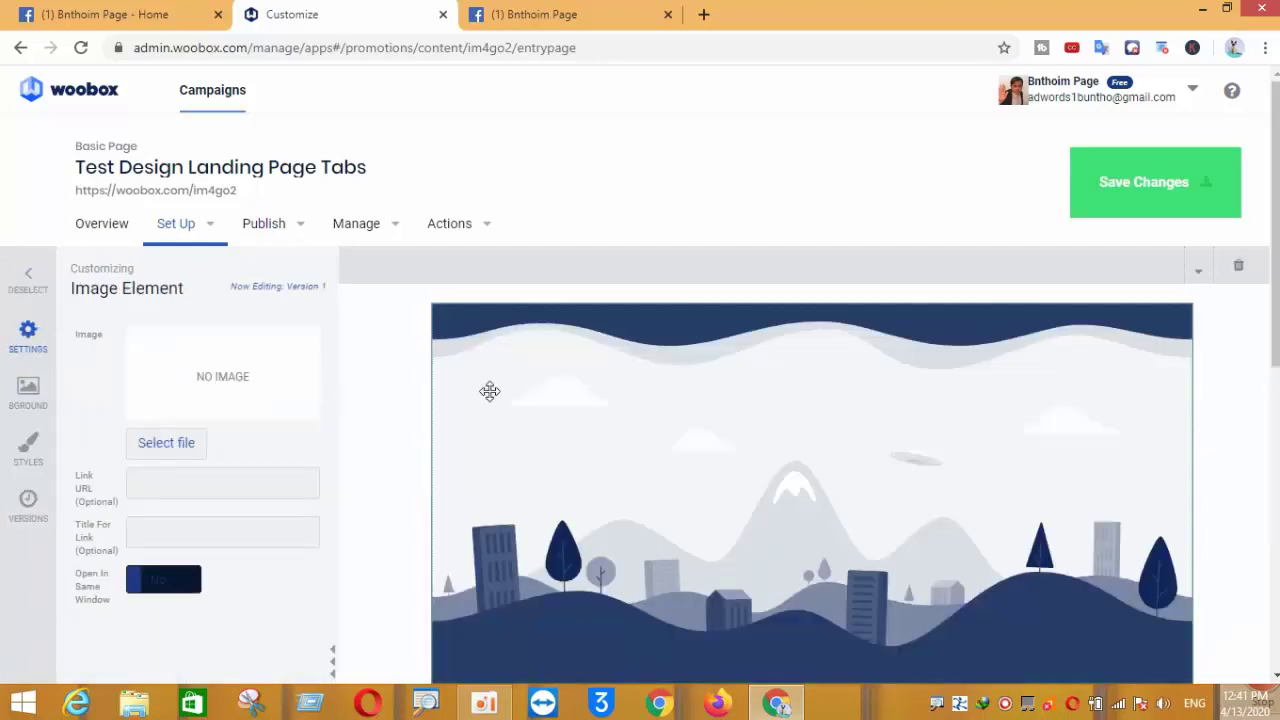
scroll(1200, 335, "down", 3)
scroll(1182, 343, "down", 4)
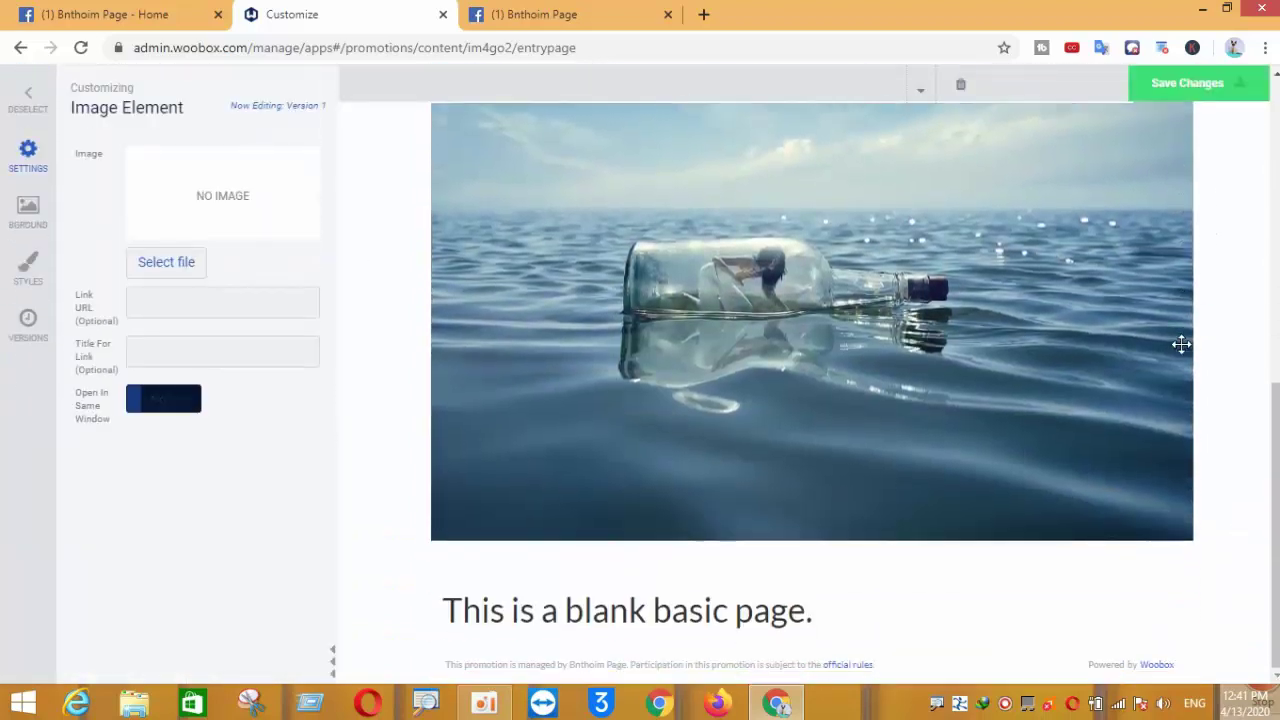
scroll(1182, 343, "up", 10)
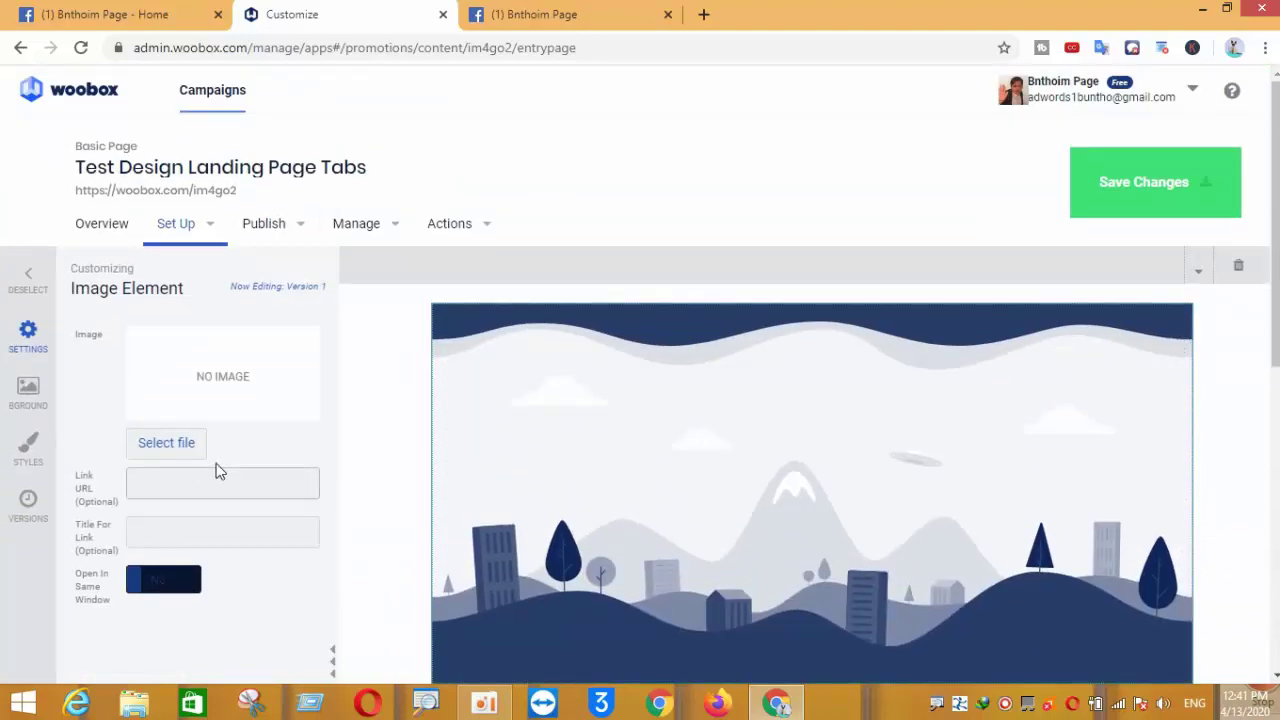
Load the 81169552 picture from Downloads into the second image element, apply it and review the stacked images
left_click(165, 447)
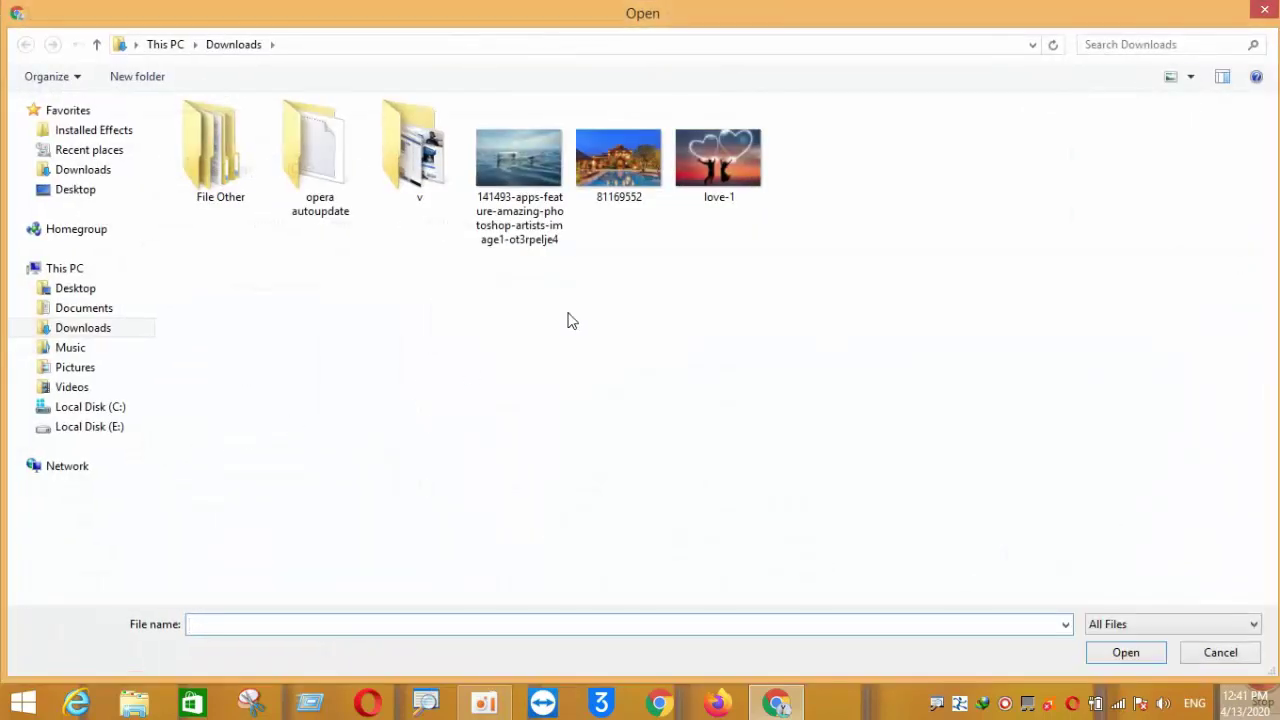
double_click(612, 190)
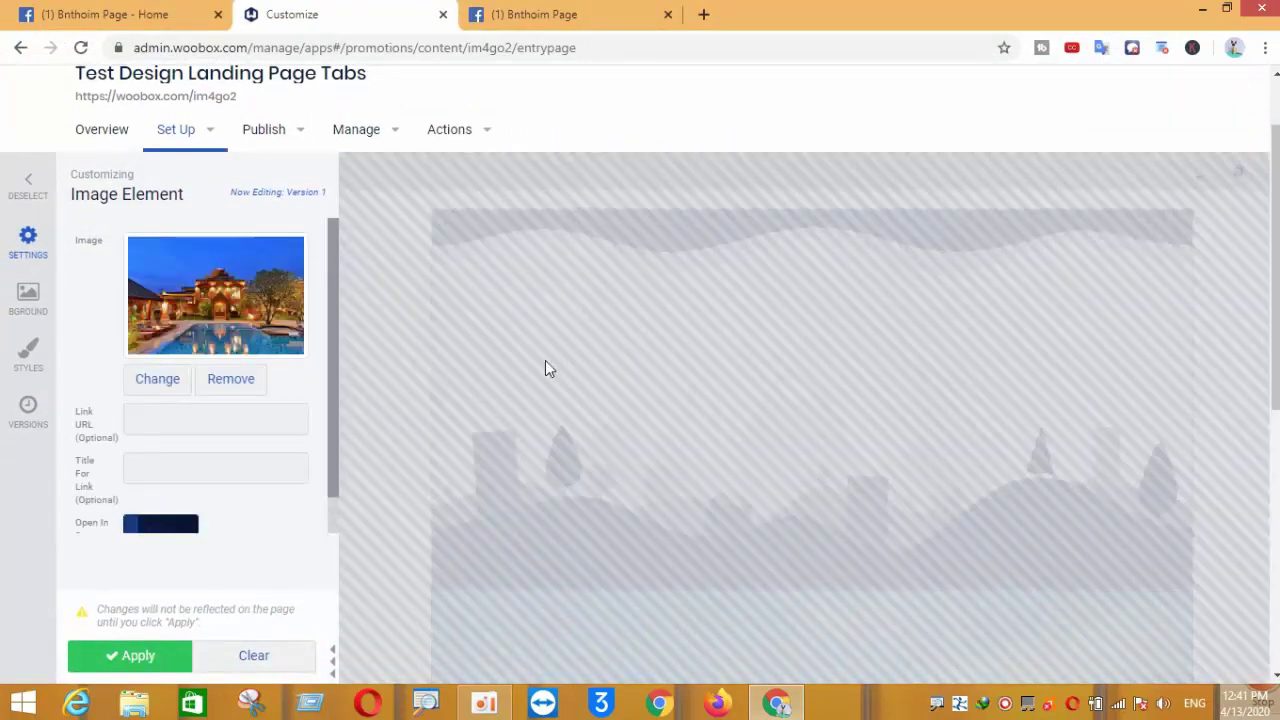
left_click(126, 655)
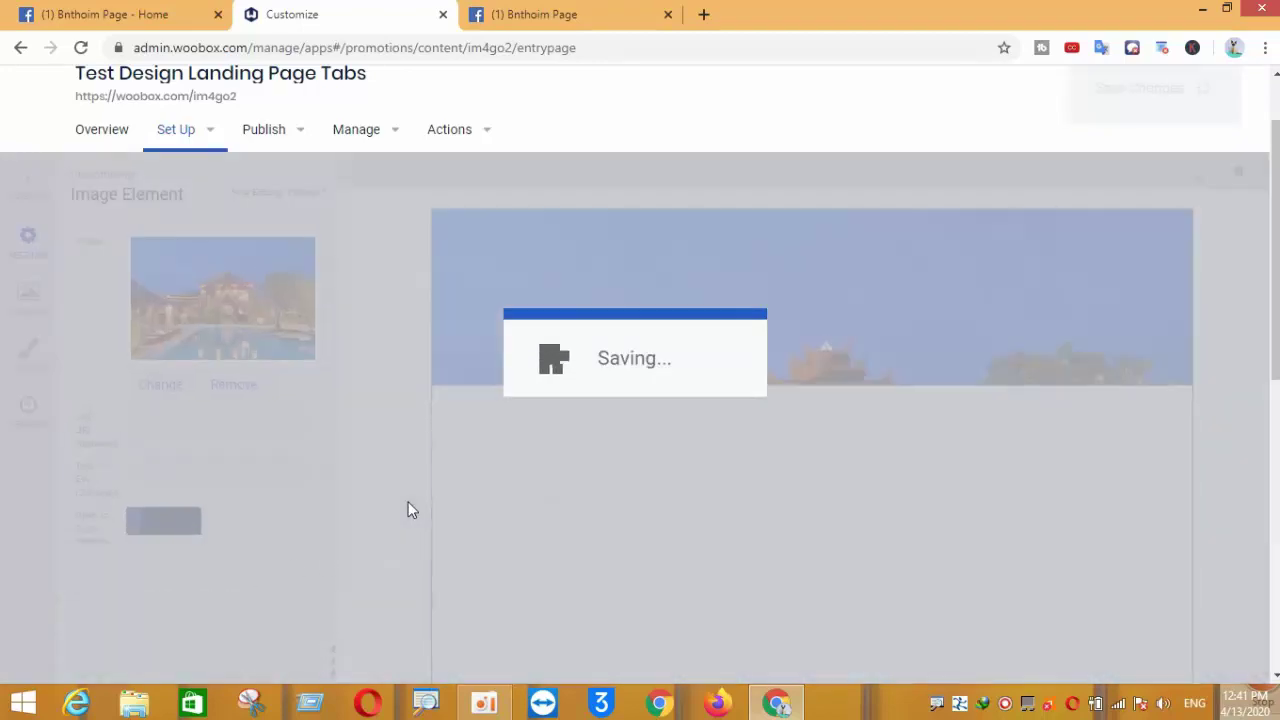
scroll(482, 505, "down", 6)
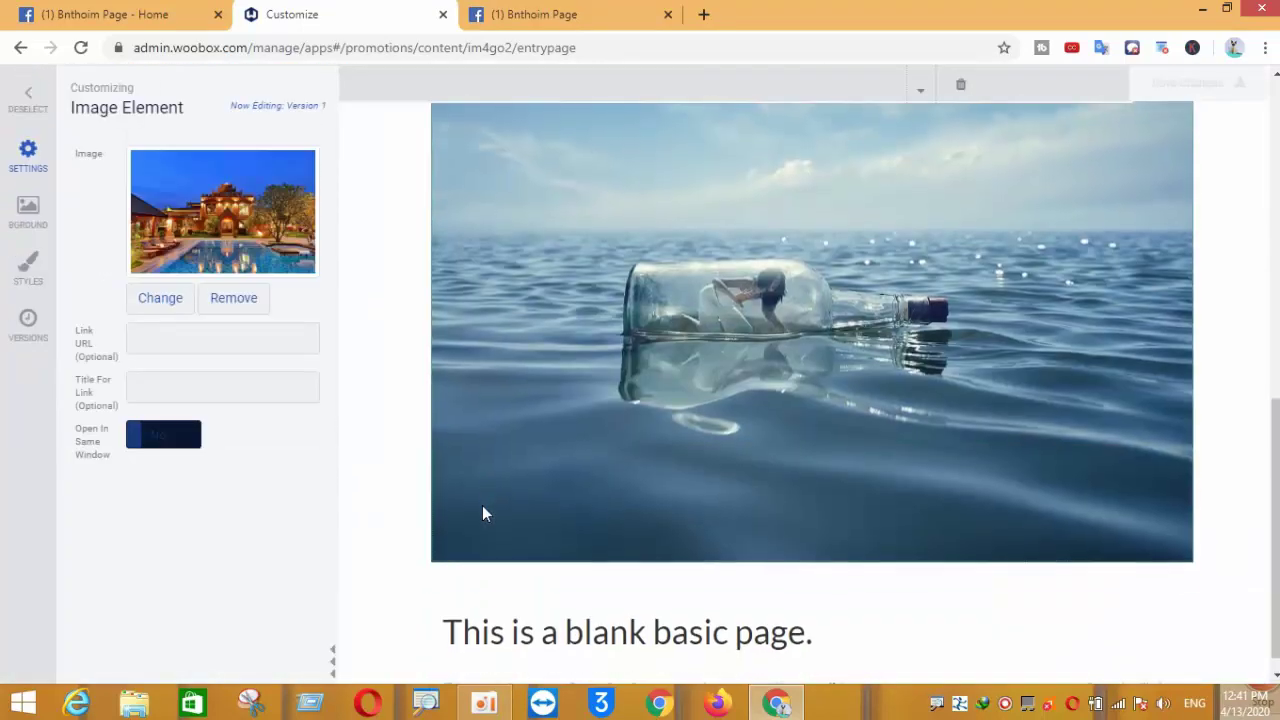
scroll(482, 513, "up", 7)
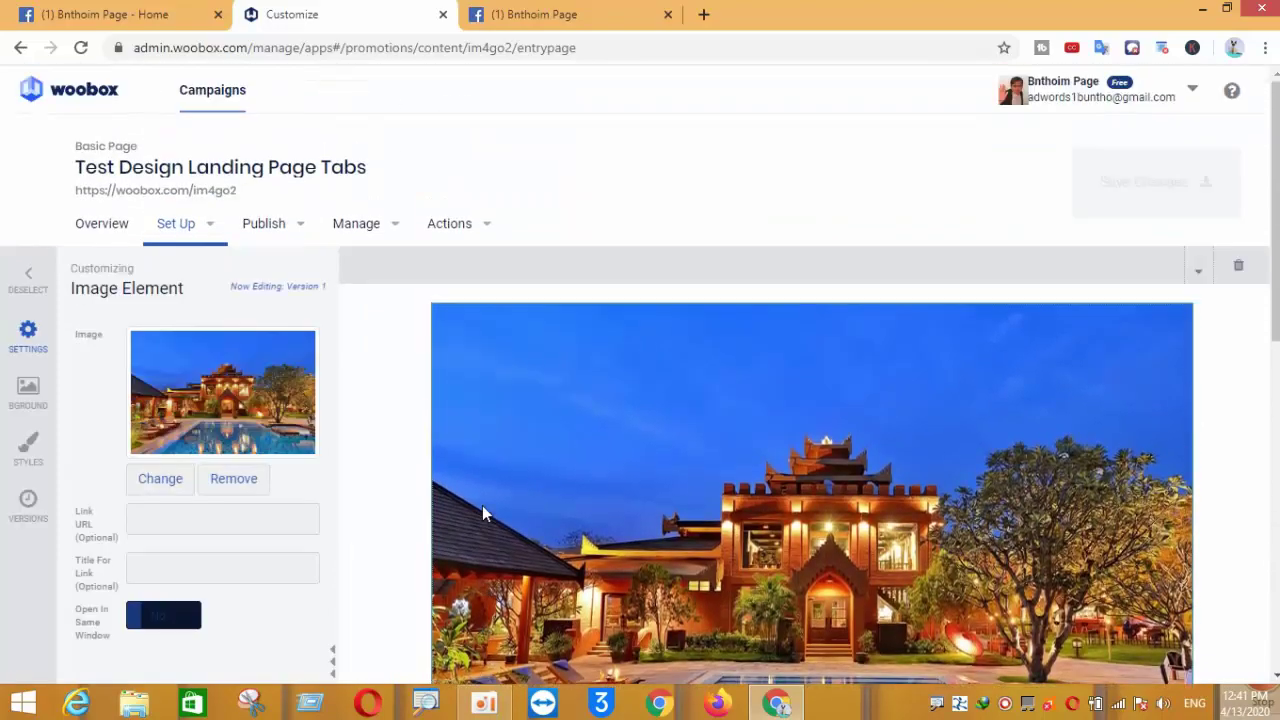
scroll(482, 510, "down", 8)
scroll(482, 510, "up", 4)
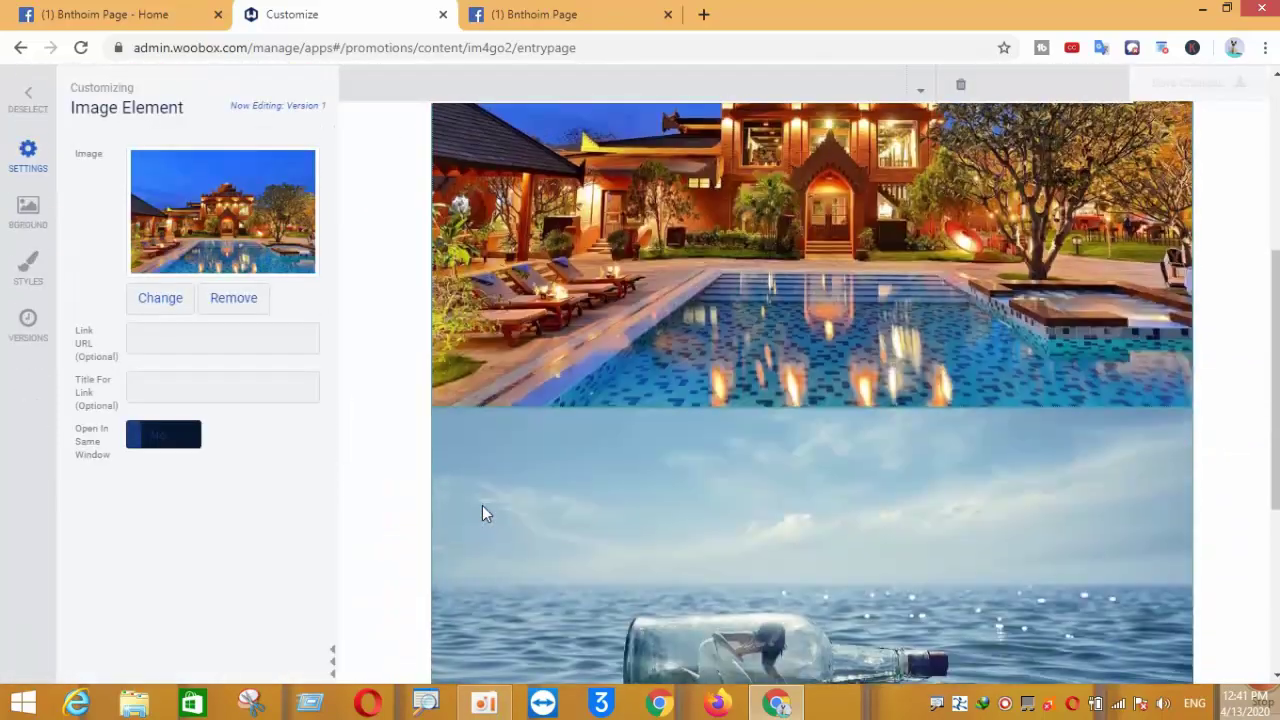
scroll(482, 513, "up", 5)
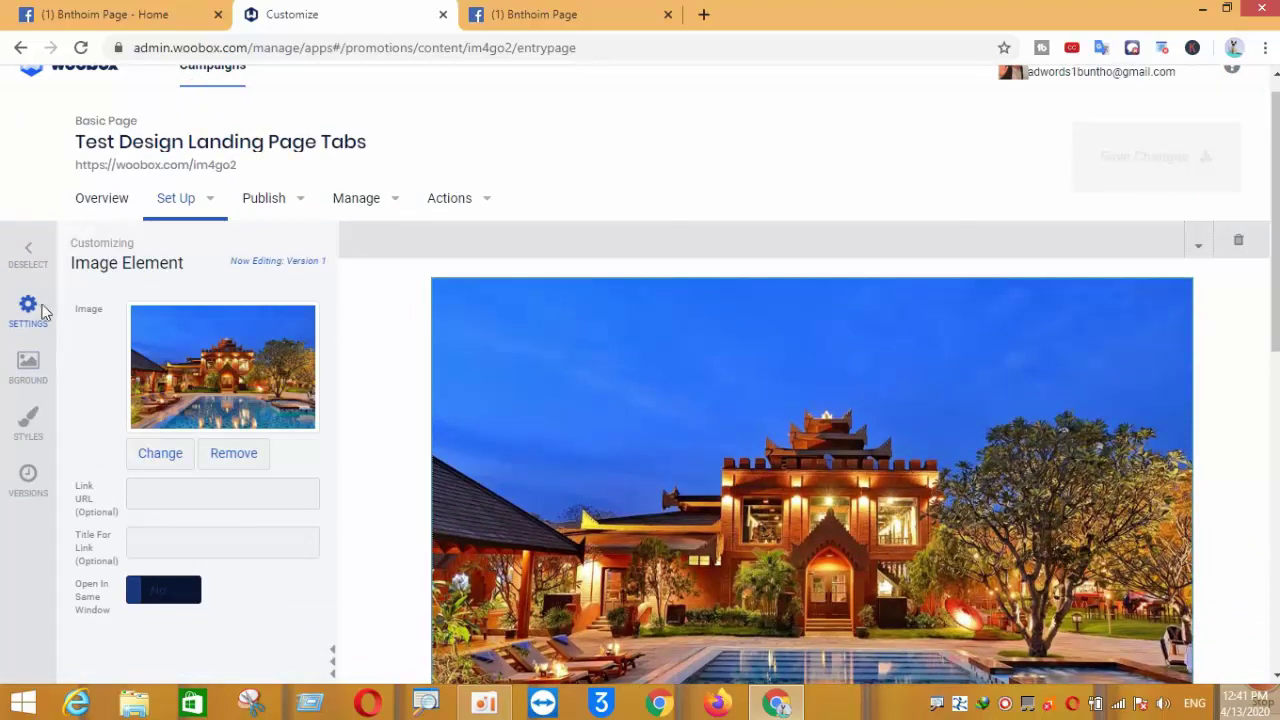
Add a third image element at the top of the Entry page with the love-1 picture from Downloads, and apply it
left_click(28, 268)
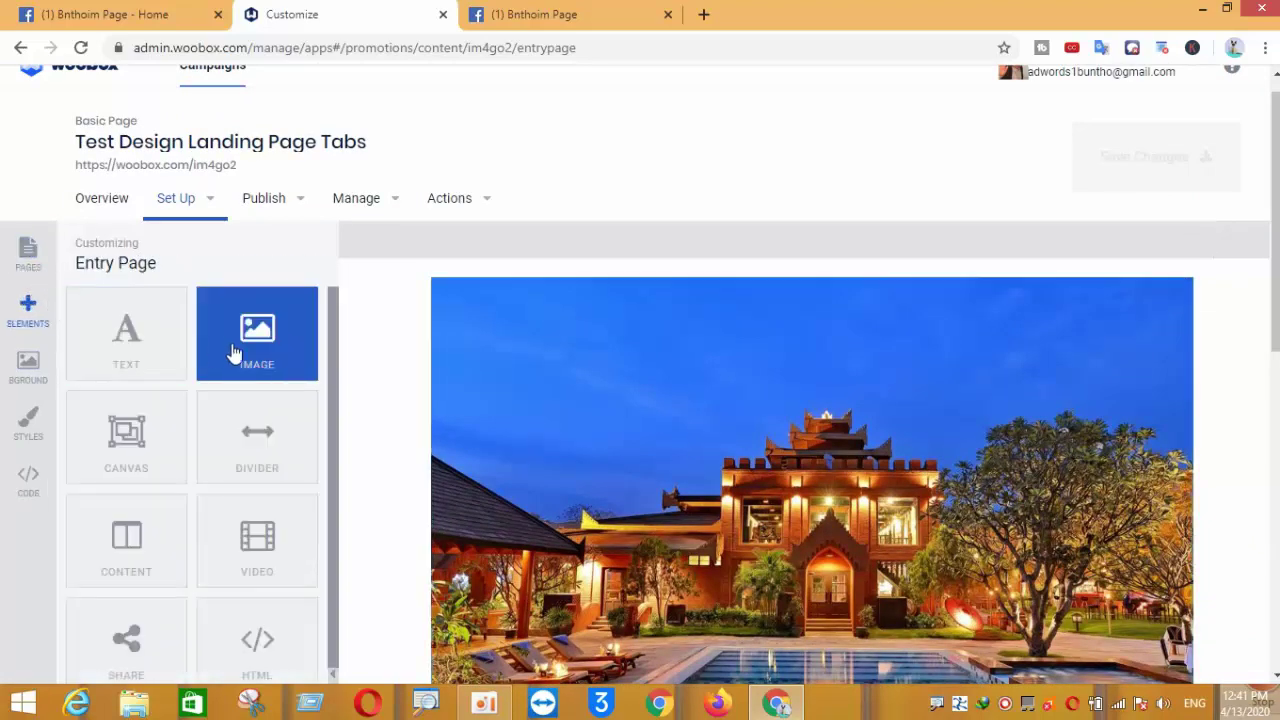
left_click(266, 342)
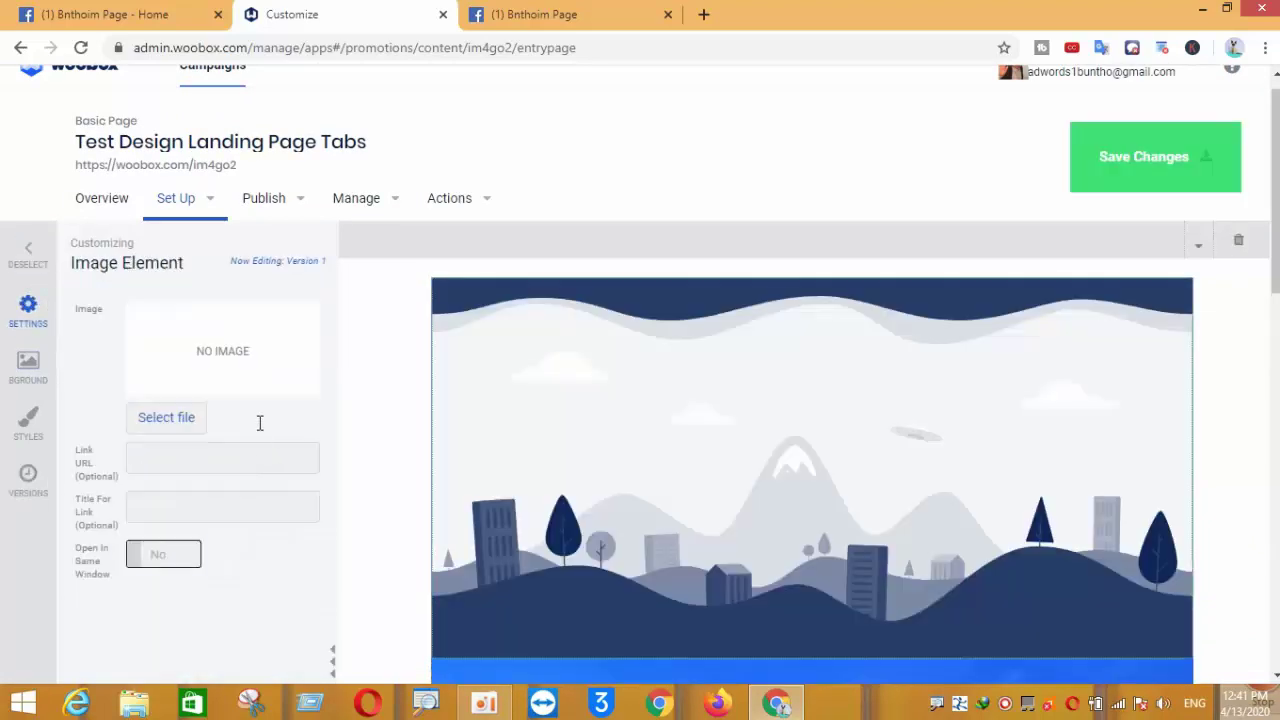
left_click(166, 418)
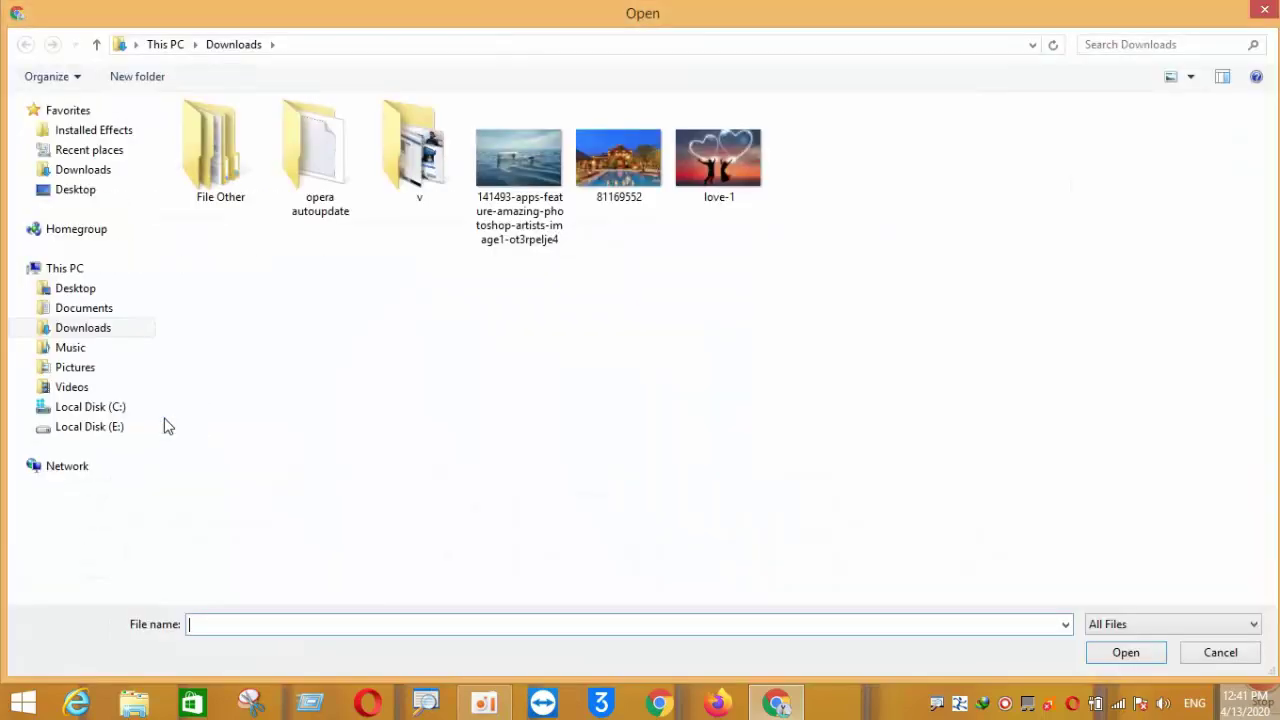
double_click(718, 158)
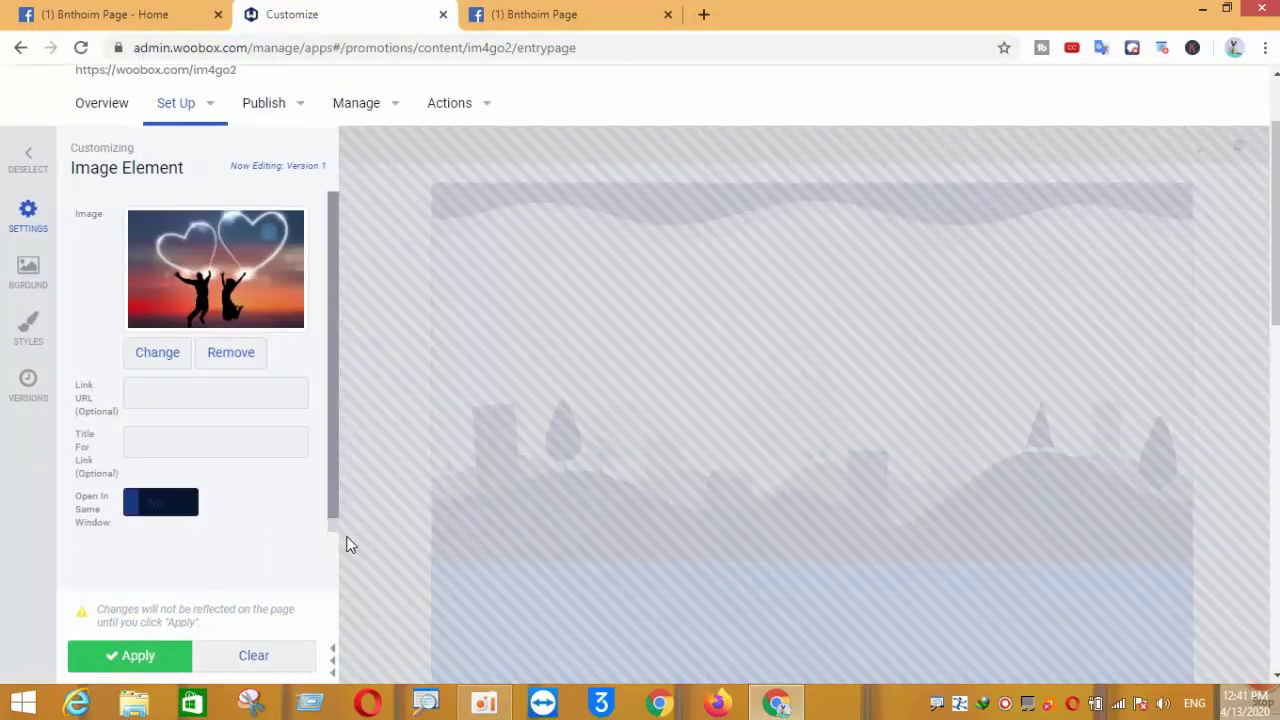
scroll(344, 540, "down", 2)
left_click(143, 652)
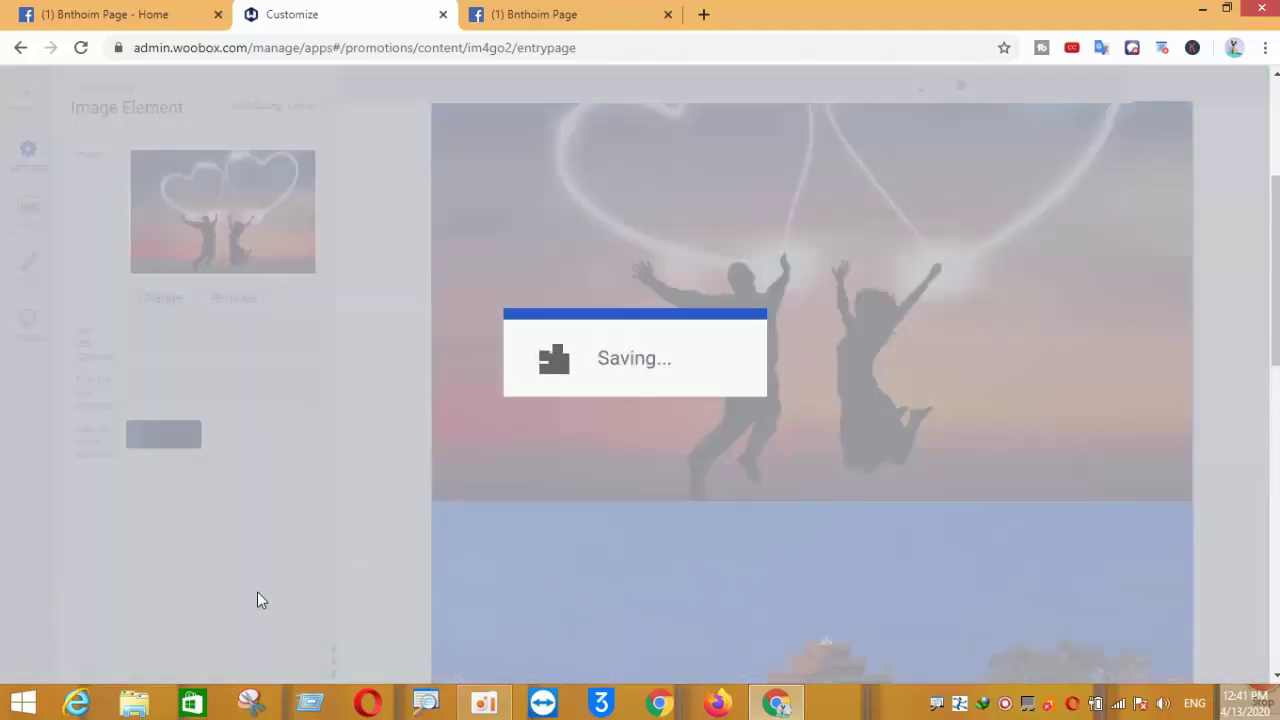
scroll(571, 591, "down", 5)
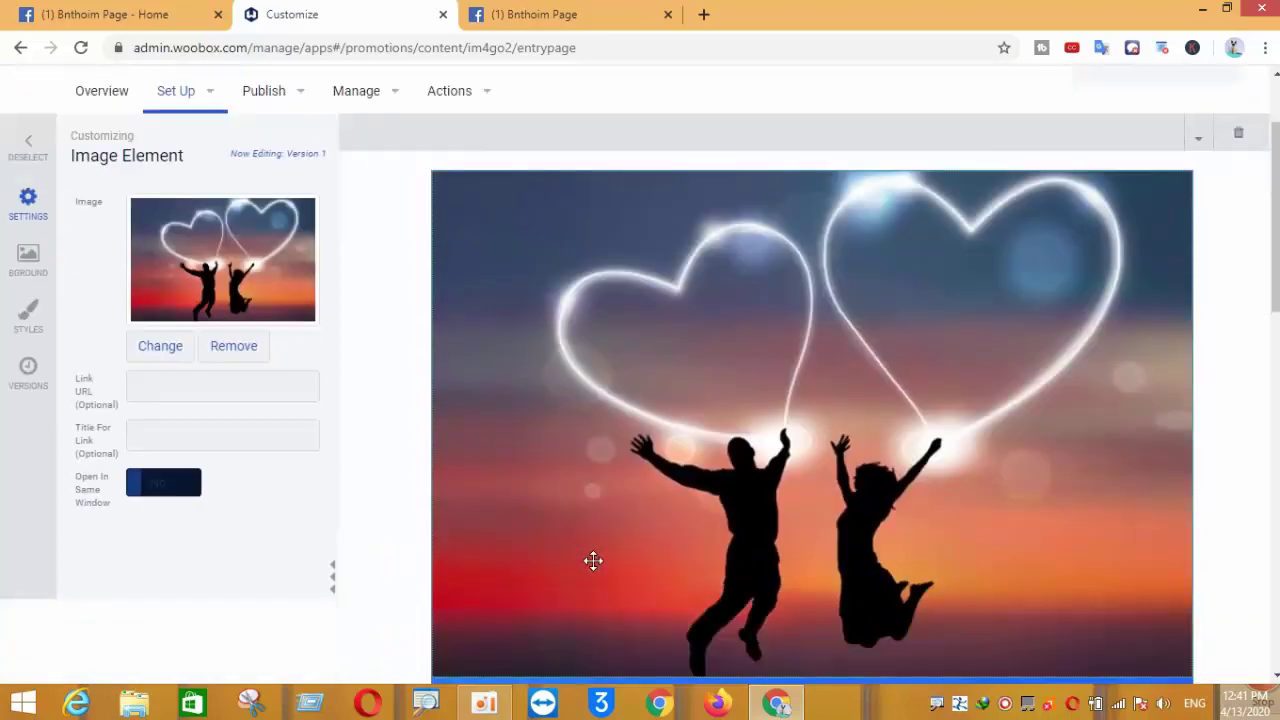
scroll(594, 568, "down", 5)
scroll(594, 561, "up", 10)
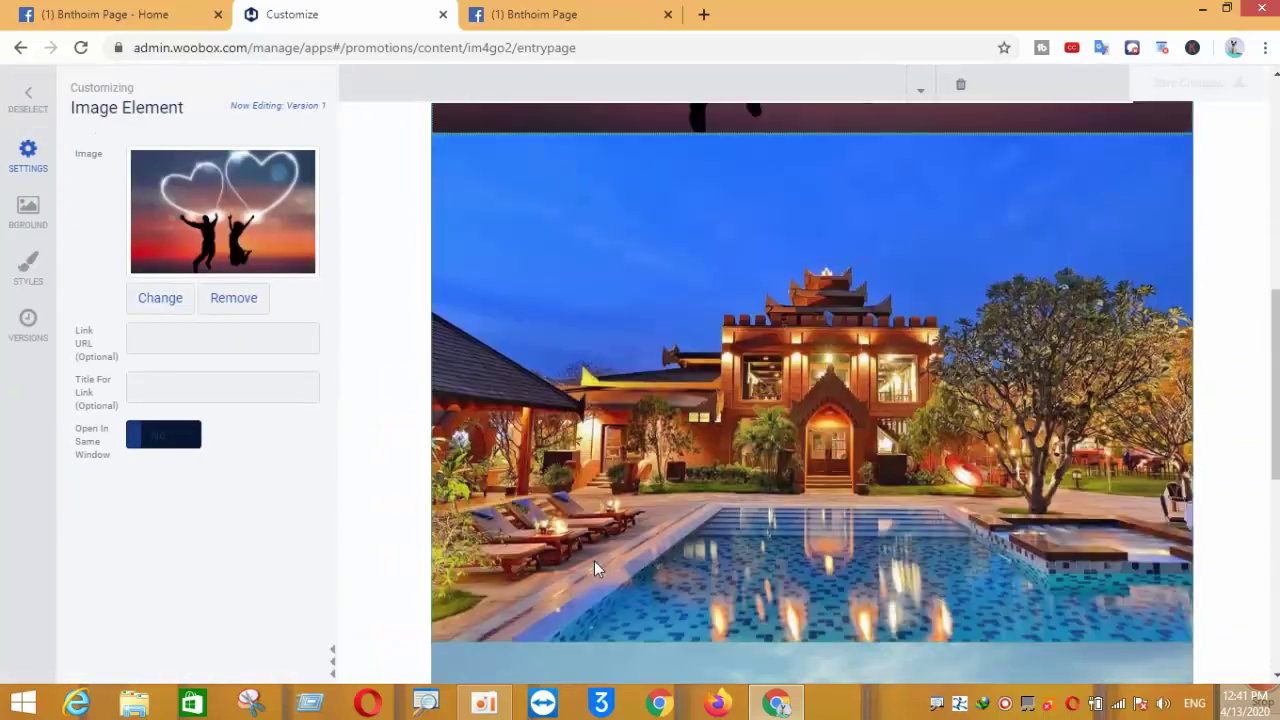
scroll(594, 561, "up", 1)
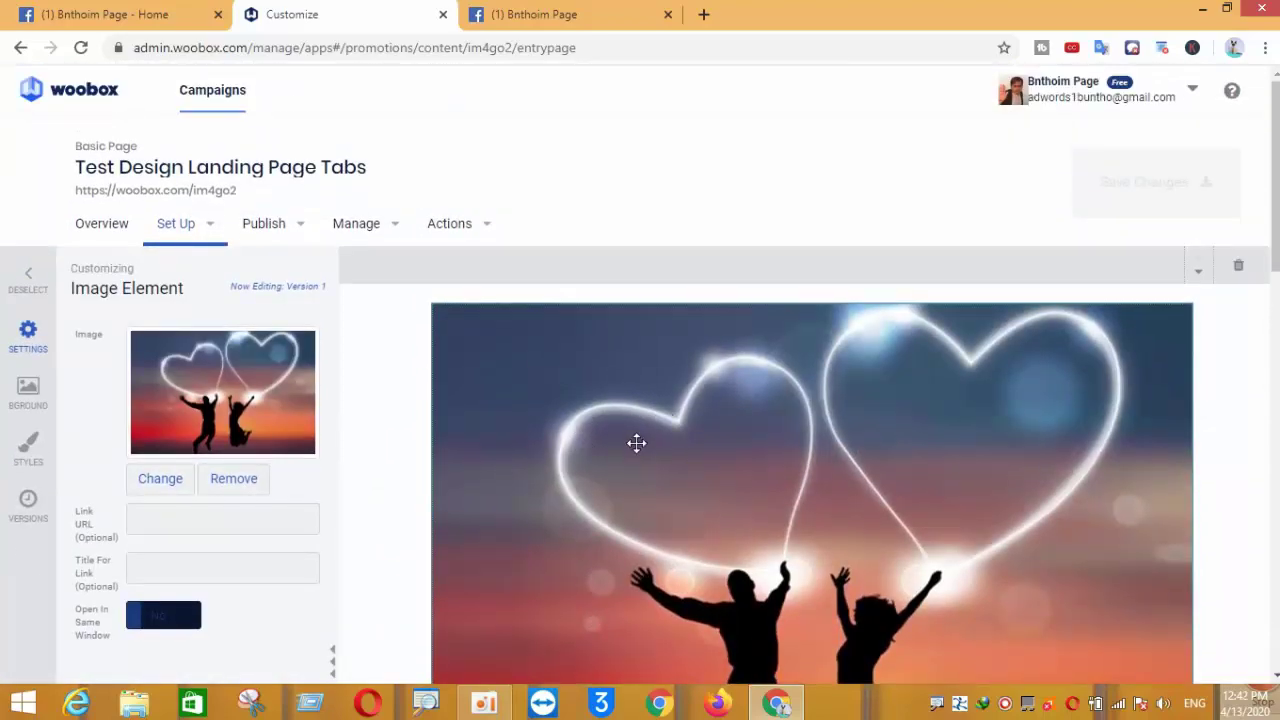
Switch to the Facebook page, reload it and view the updated content of the Test Design Image tab
left_click(543, 10)
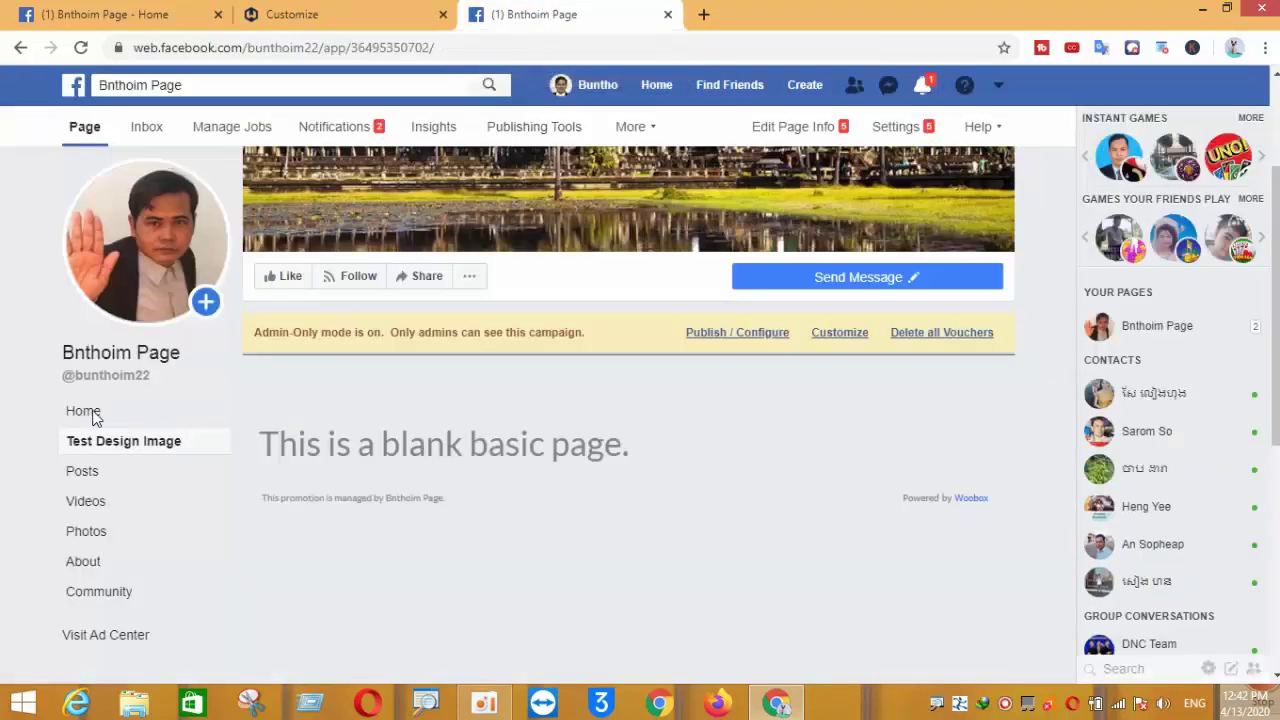
left_click(81, 50)
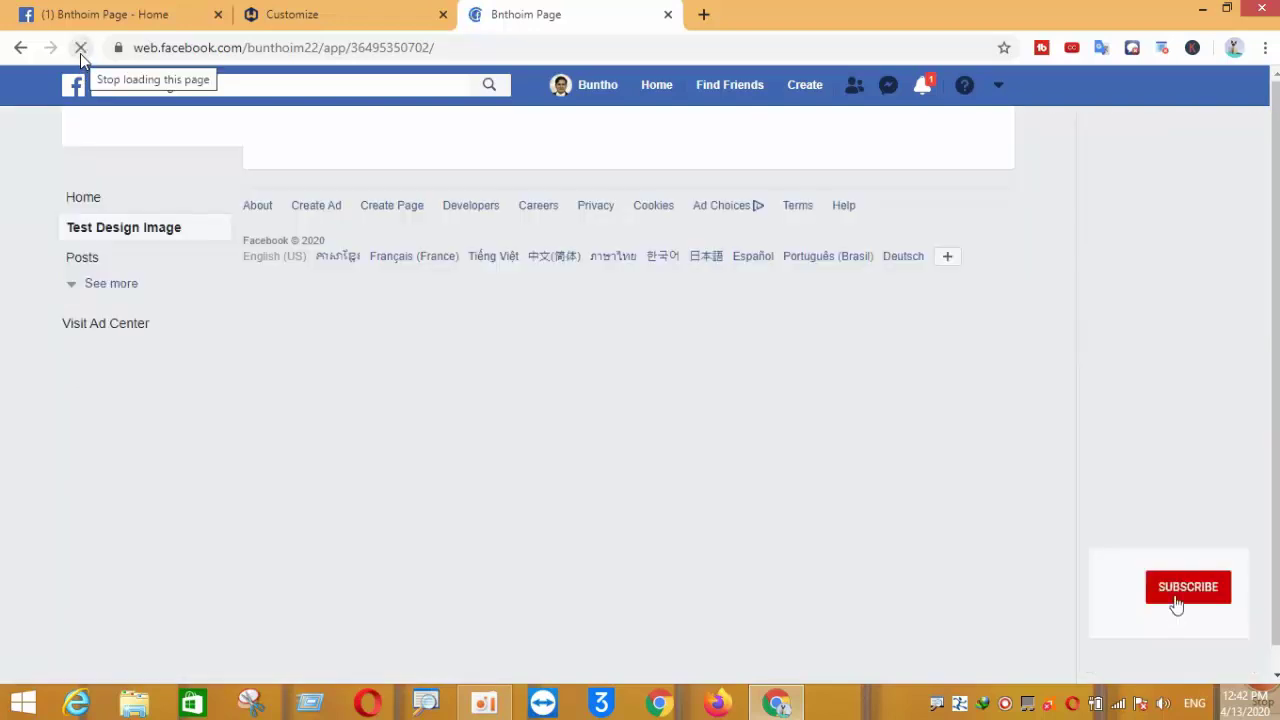
left_click(105, 233)
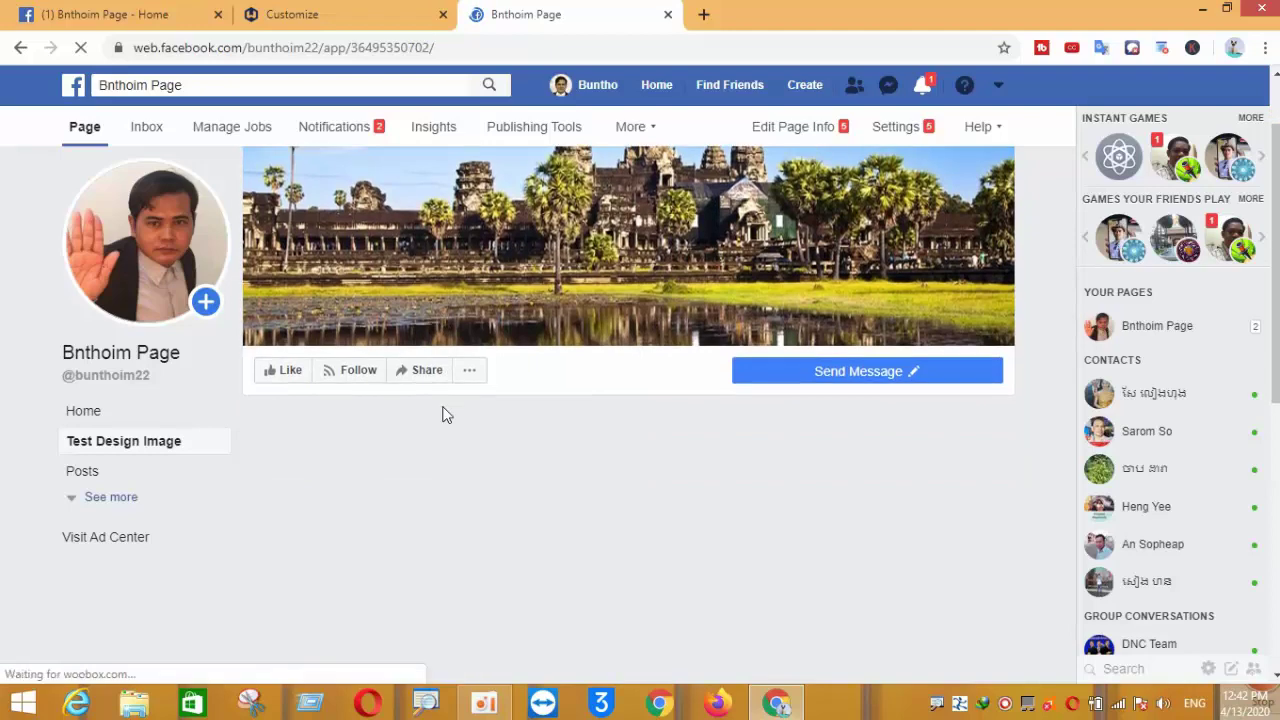
scroll(446, 414, "down", 2)
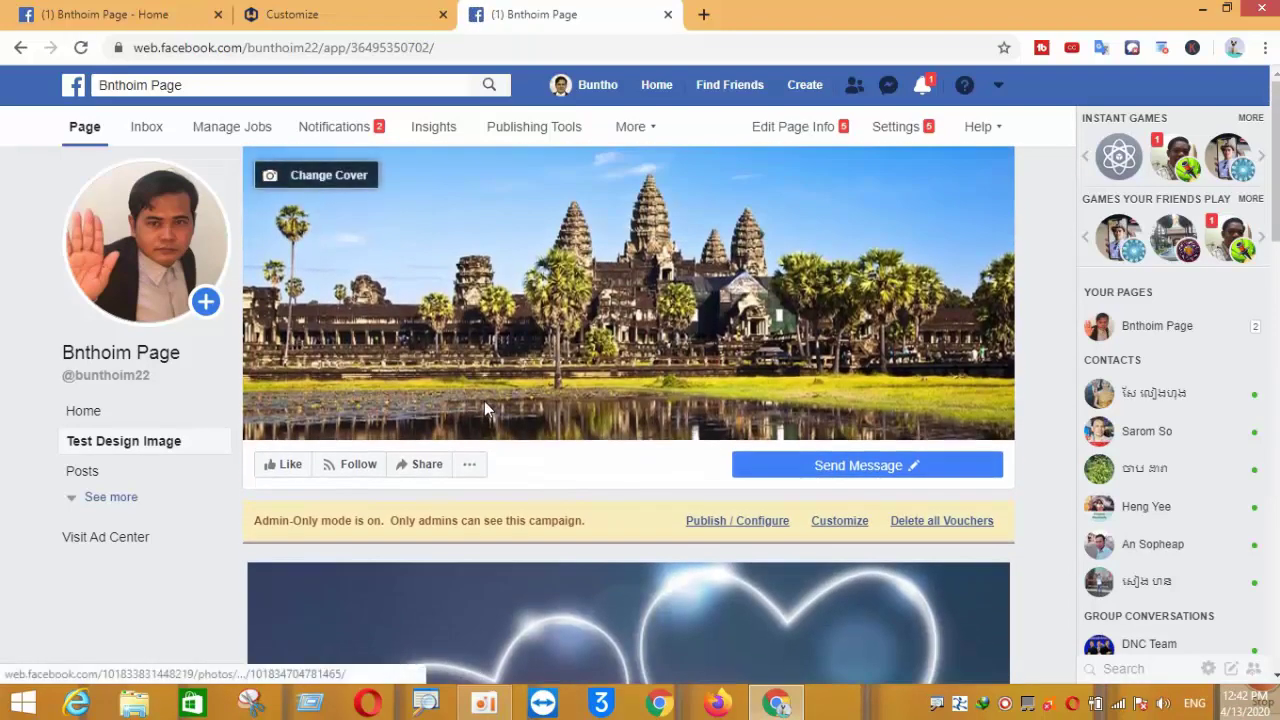
scroll(484, 396, "down", 3)
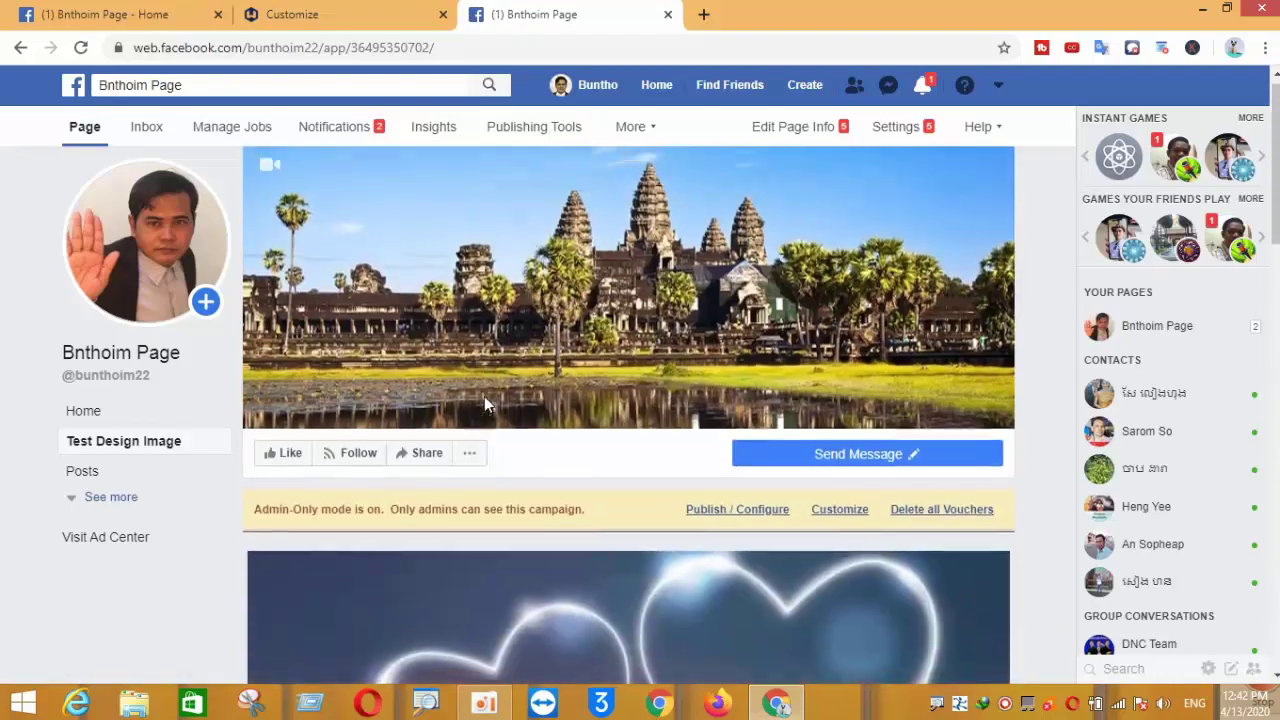
scroll(484, 396, "down", 3)
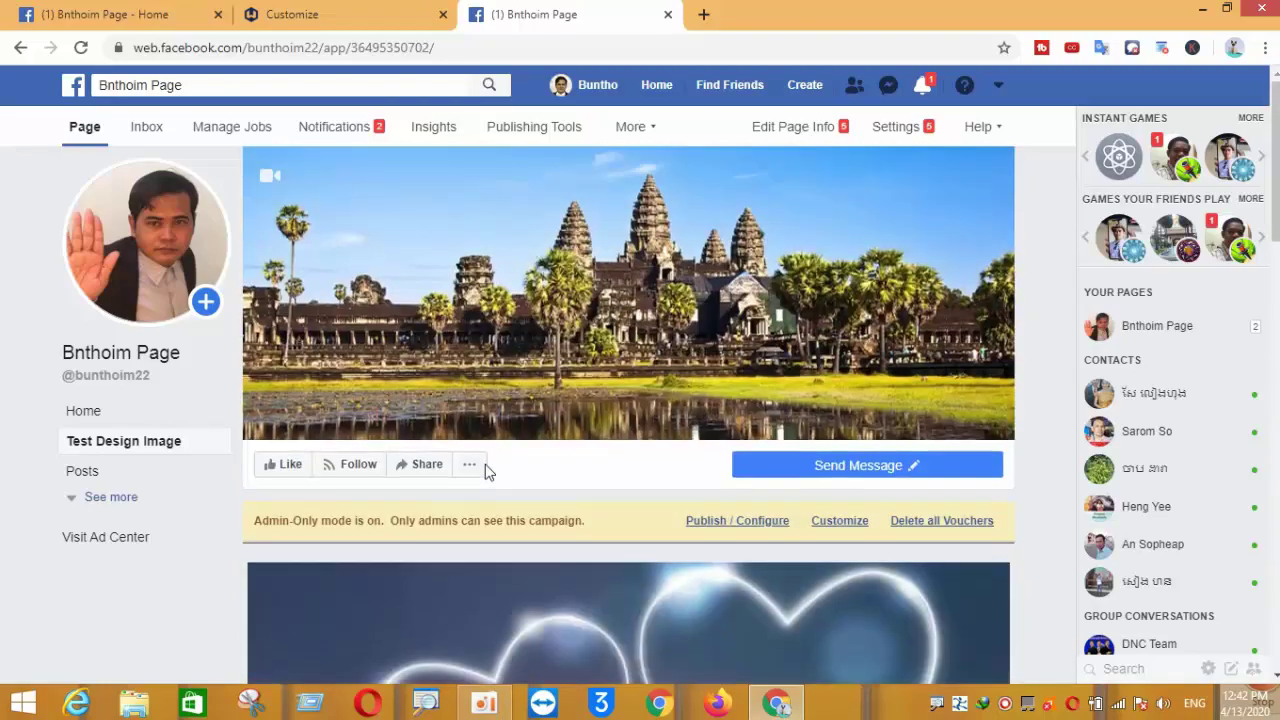
Switch to the Woobox customizer, set the bottom element spacing of the hearts couple image to 14, and save the changes
left_click(332, 14)
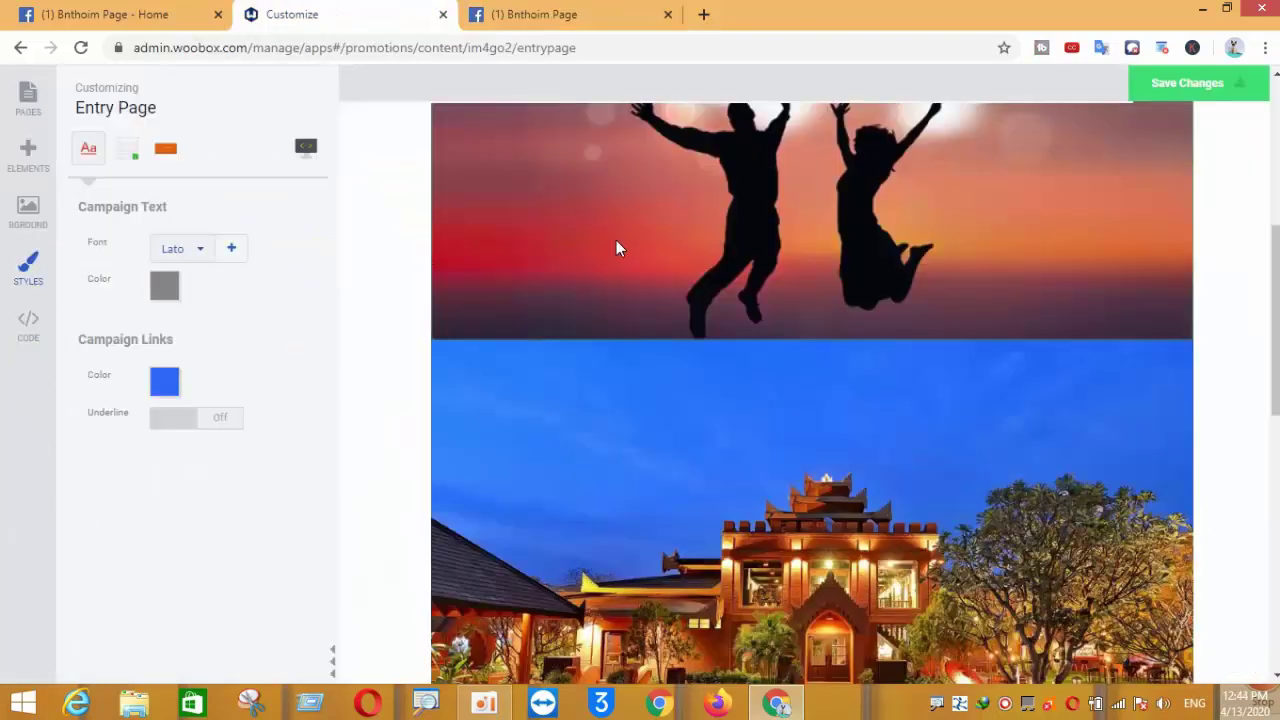
left_click(616, 248)
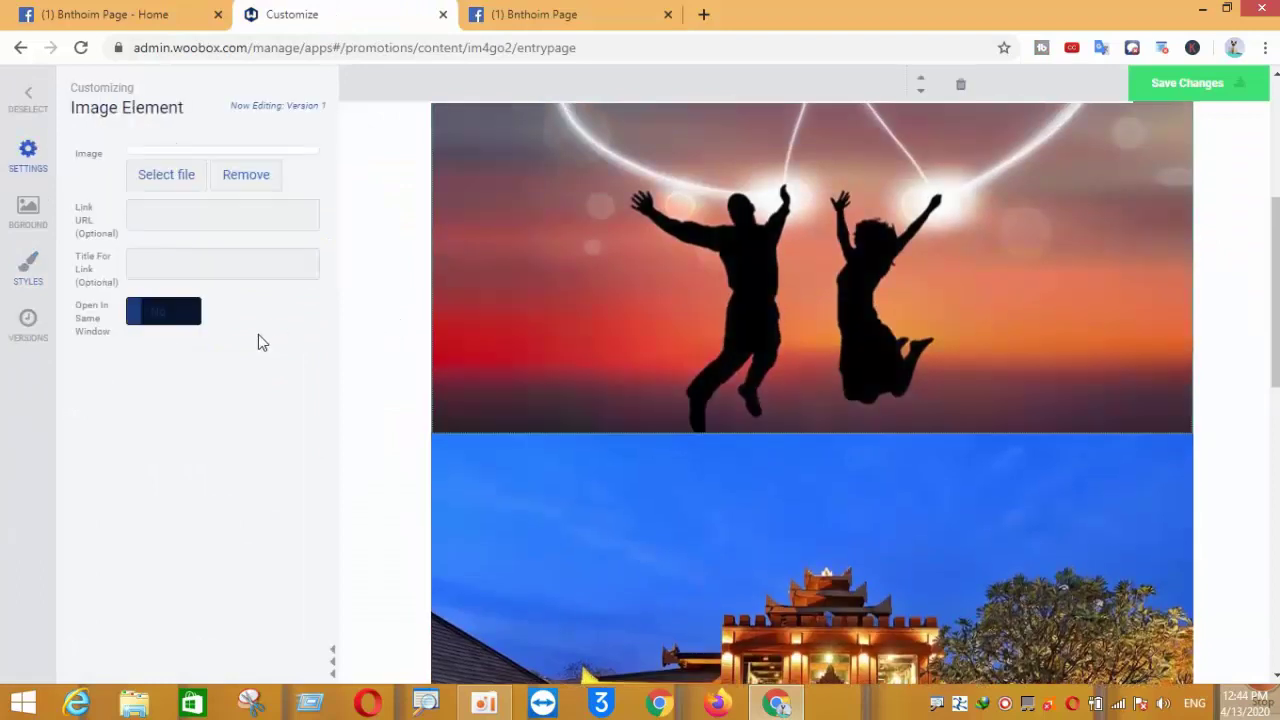
left_click(25, 282)
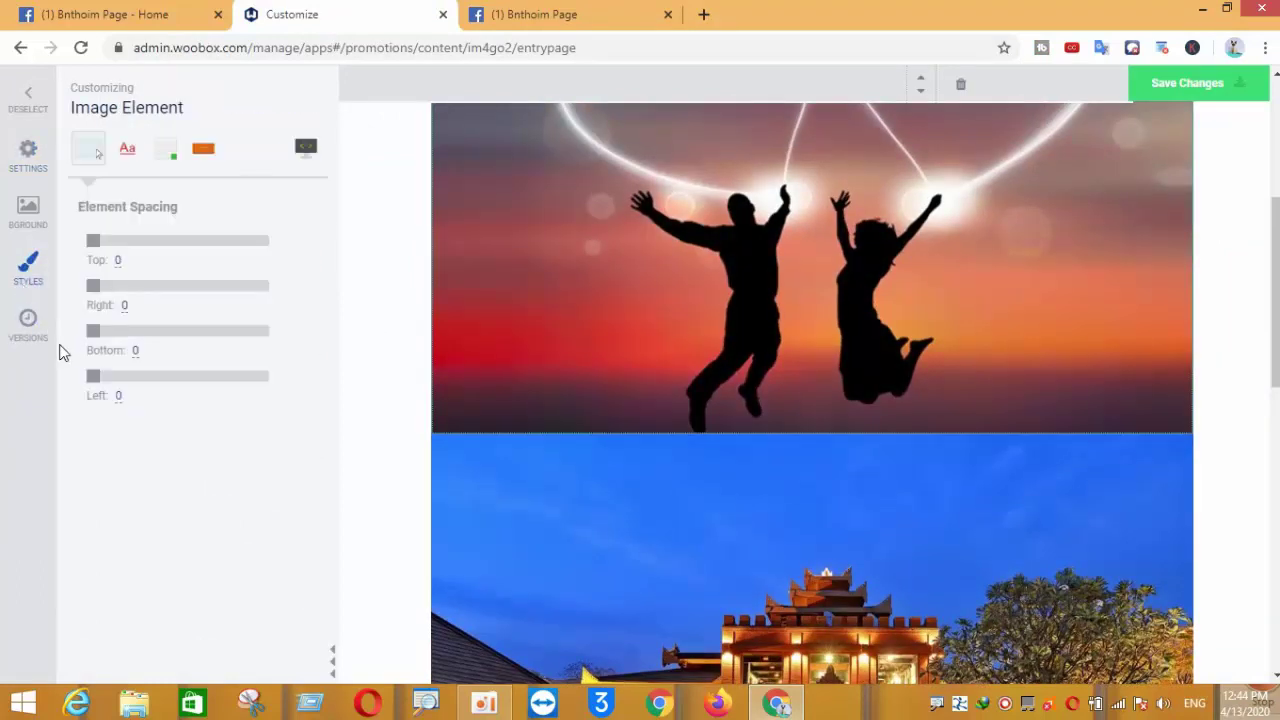
left_click_drag(92, 336, 113, 338)
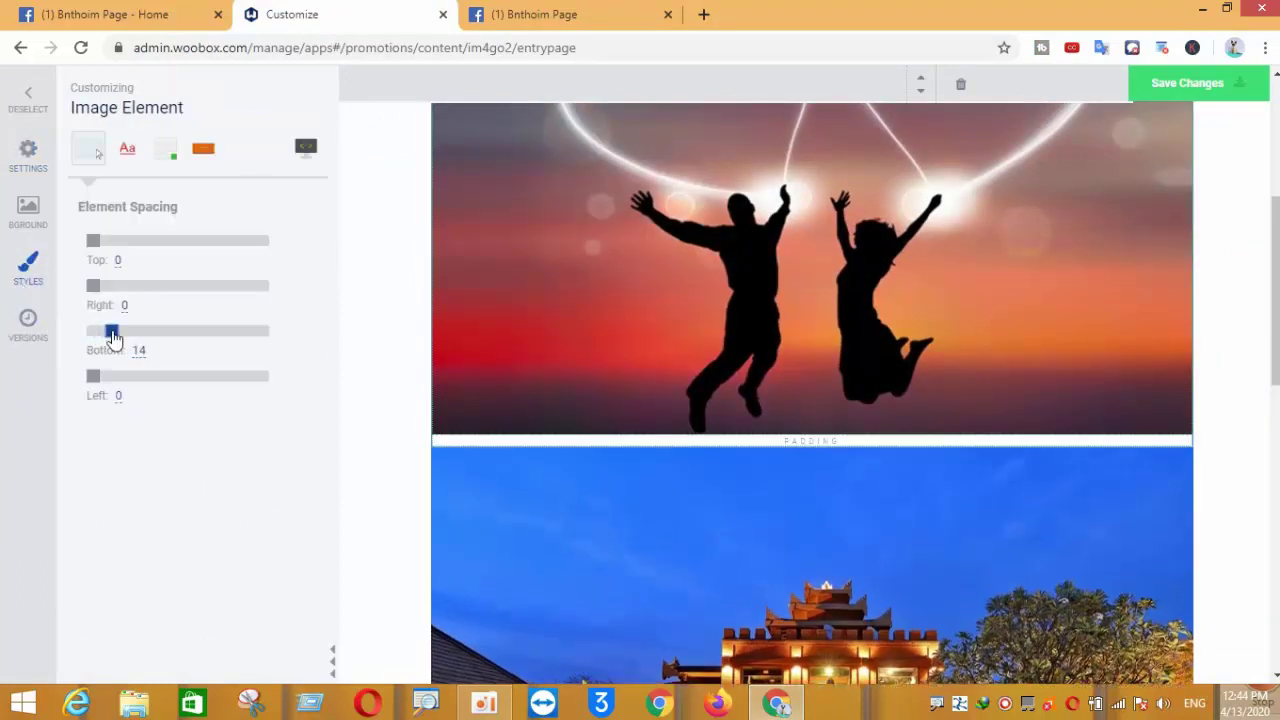
scroll(466, 366, "down", 1)
left_click(1163, 85)
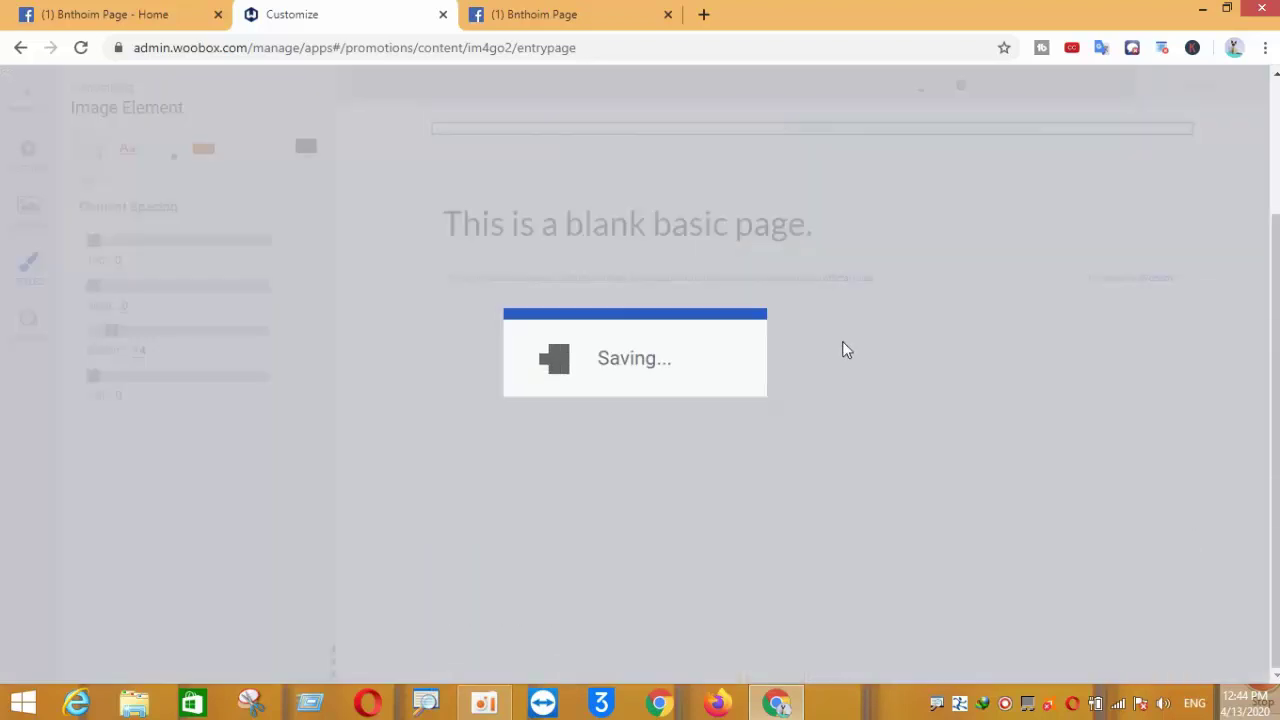
scroll(846, 378, "down", 9)
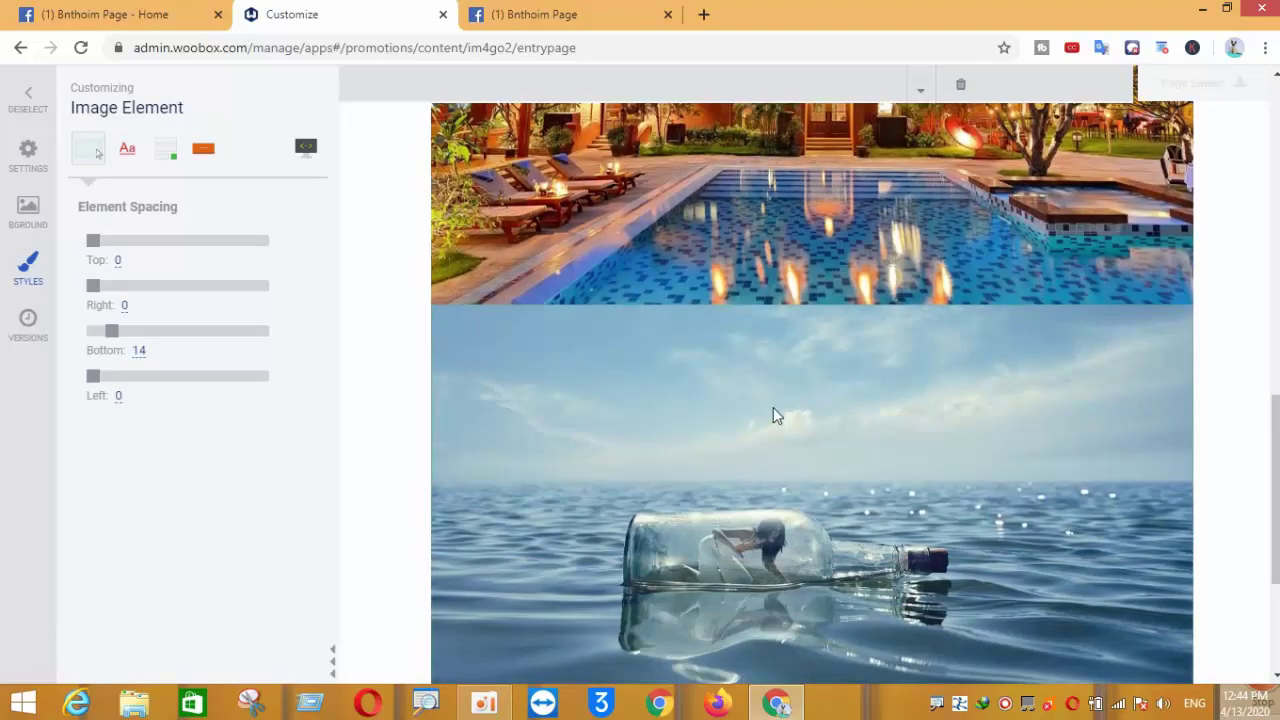
left_click(695, 409)
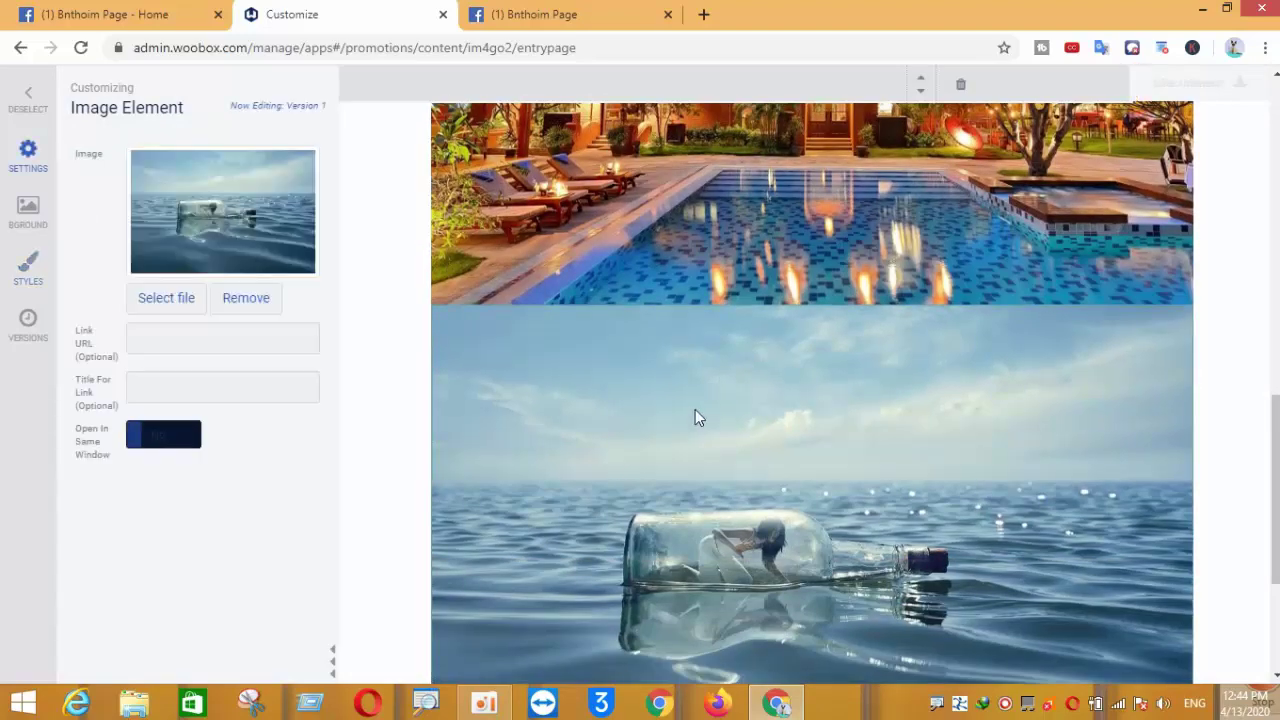
left_click(29, 268)
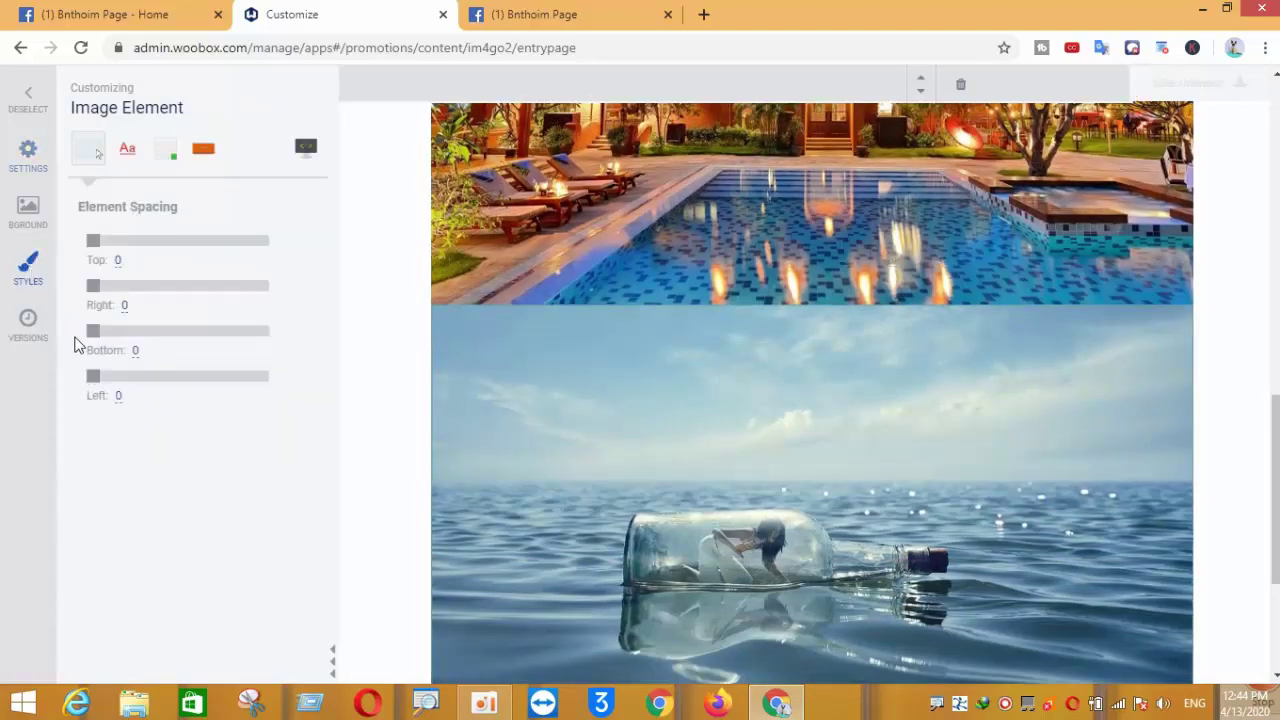
mouse_move(92, 332)
left_mouse_down()
mouse_move(113, 337)
mouse_move(79, 338)
left_mouse_up()
scroll(580, 360, "up", 3)
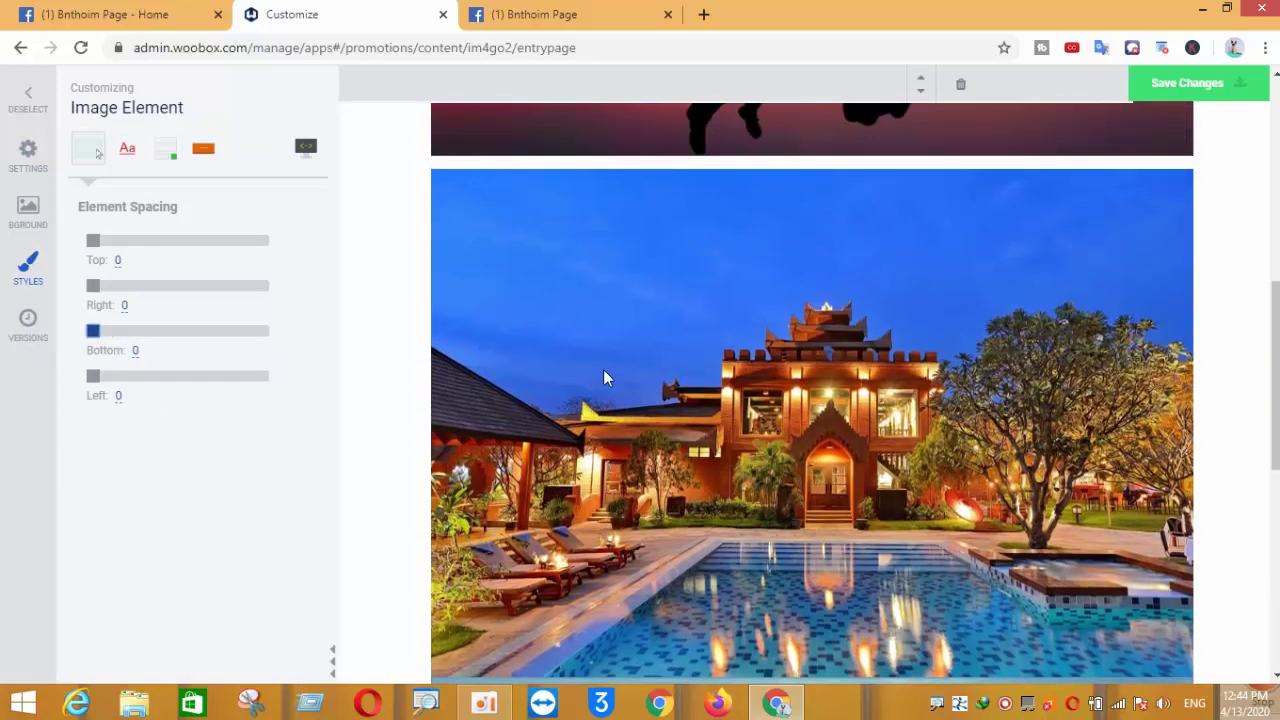
scroll(612, 374, "down", 3)
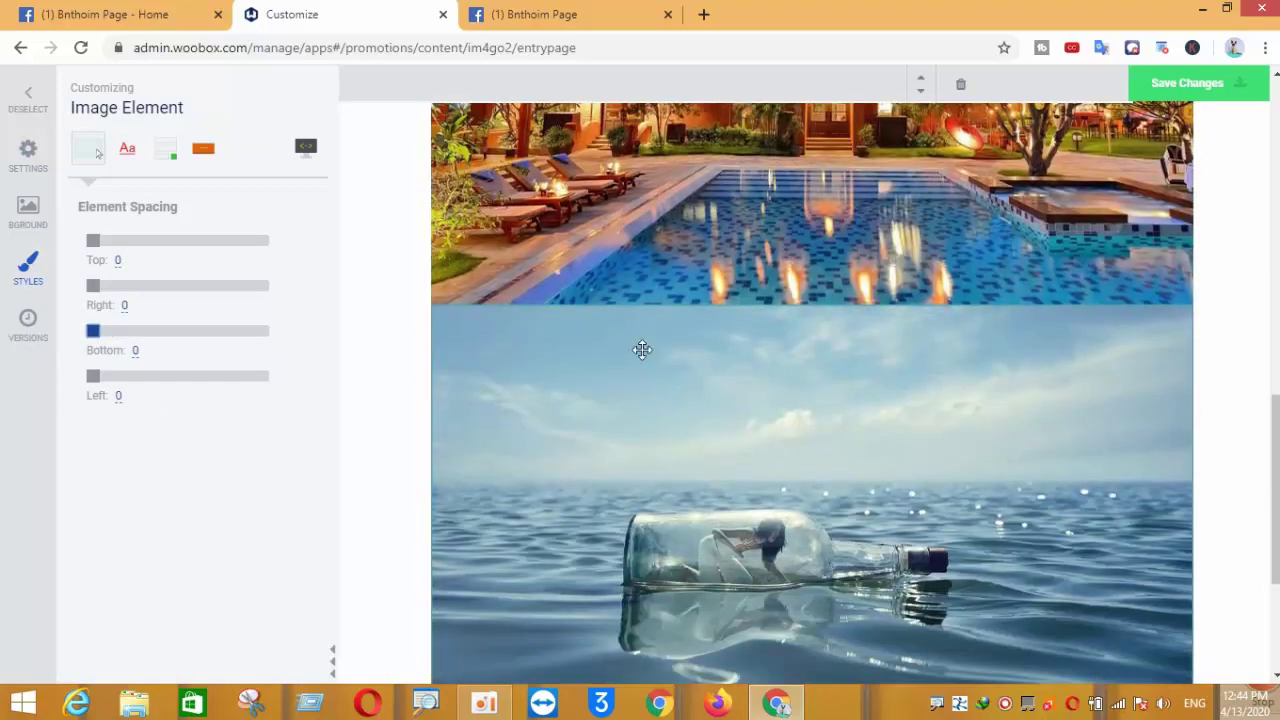
Set the bottom element spacing of the hotel pool image to 15 to separate it from the bottle image
left_click(643, 243)
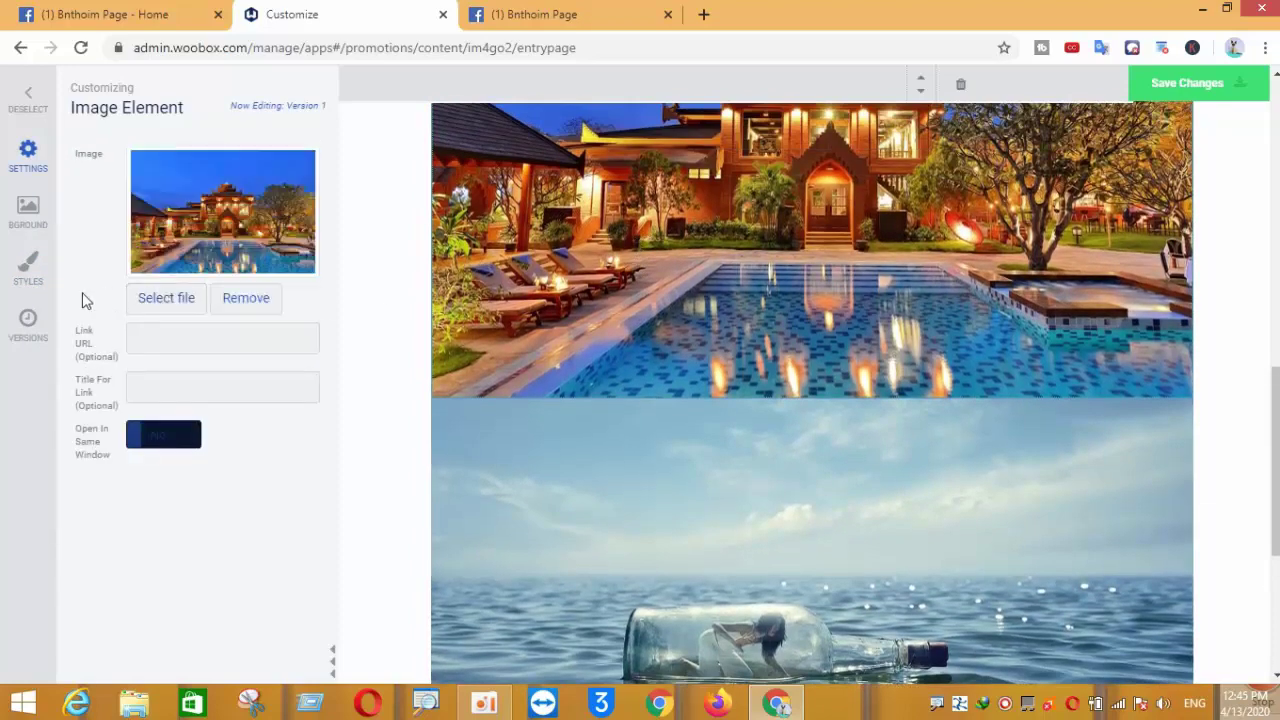
left_click(30, 280)
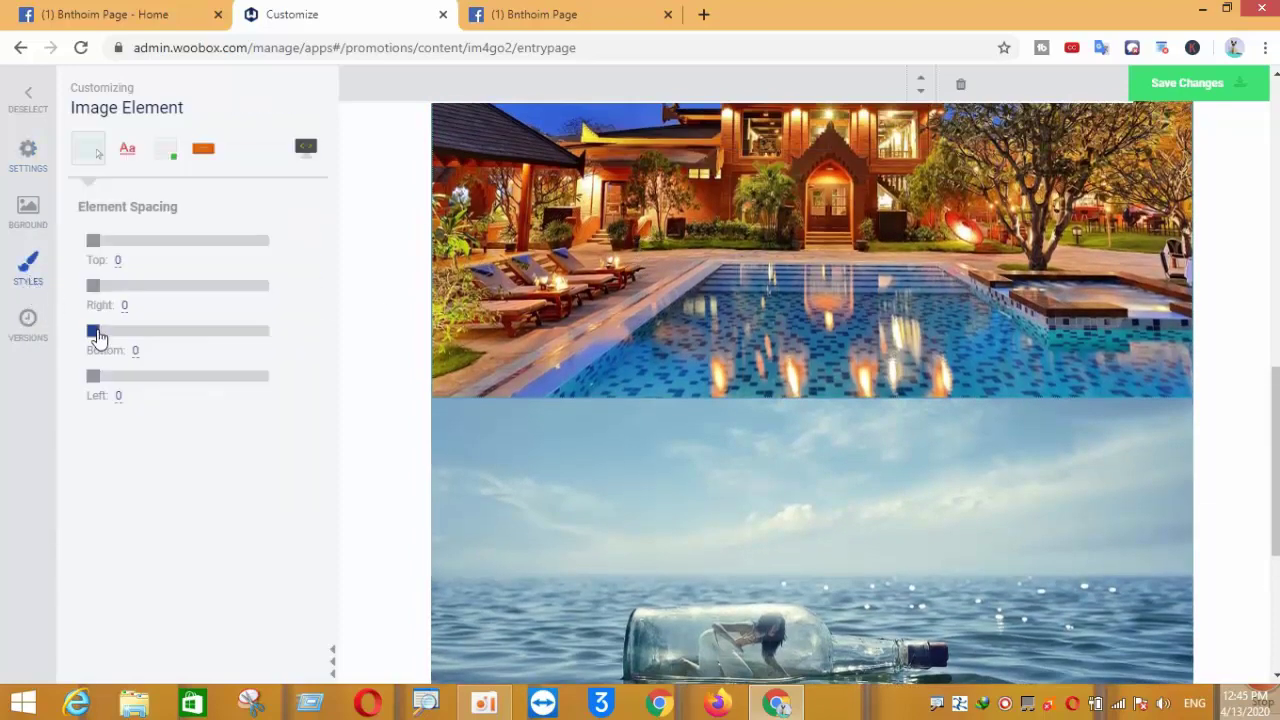
left_click_drag(100, 330, 112, 337)
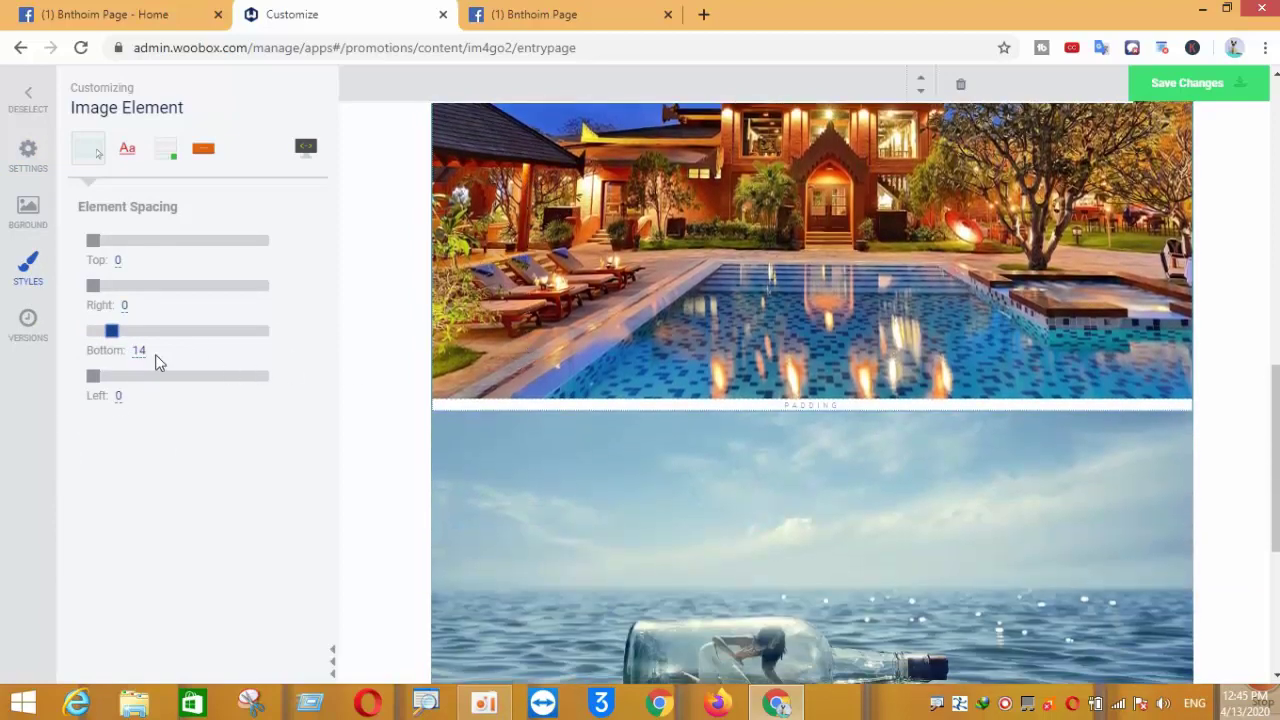
left_click_drag(115, 342, 113, 342)
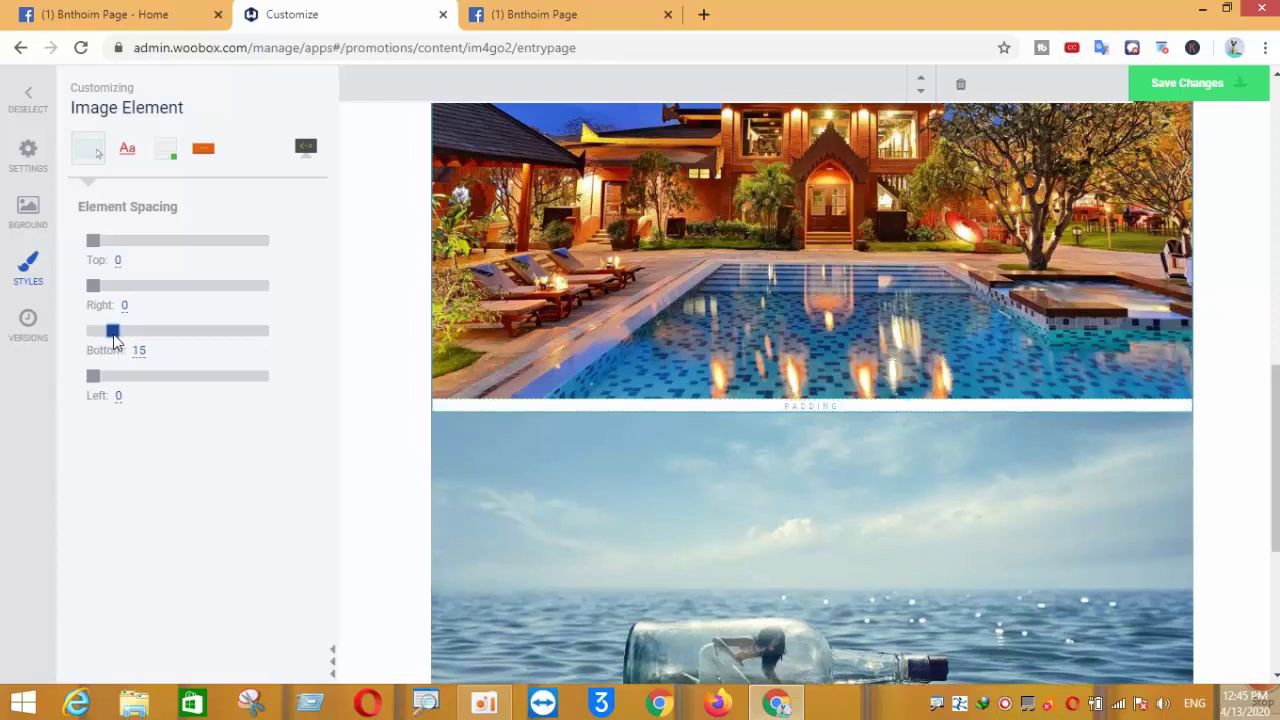